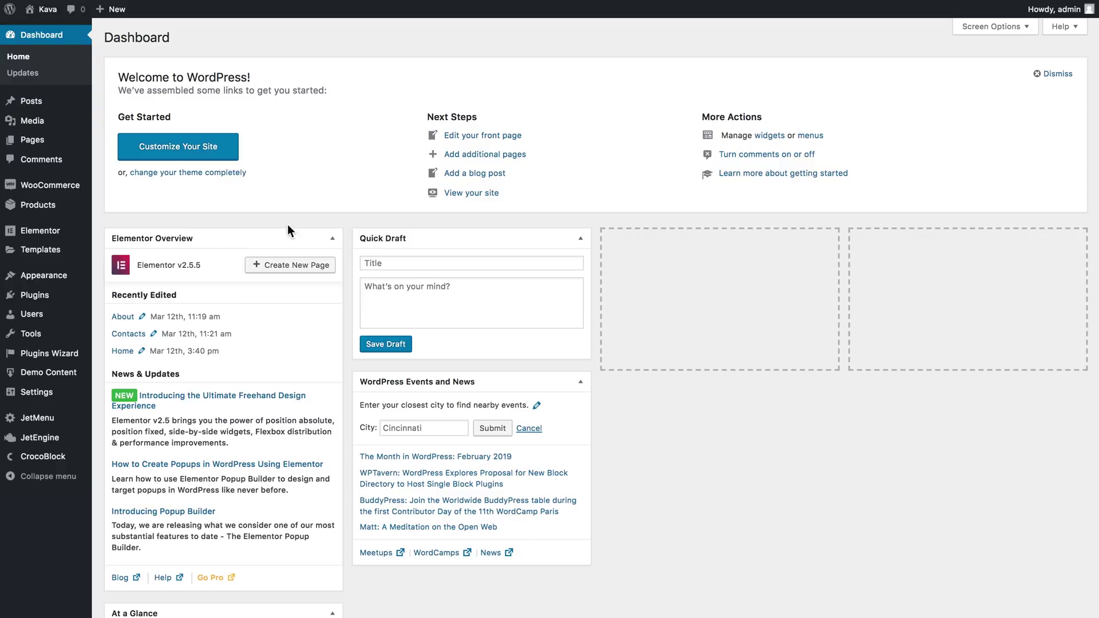
# Enable the Booking Forms module in the JetEngine dashboard and save the module settings.
pyautogui.moveTo(57, 441)
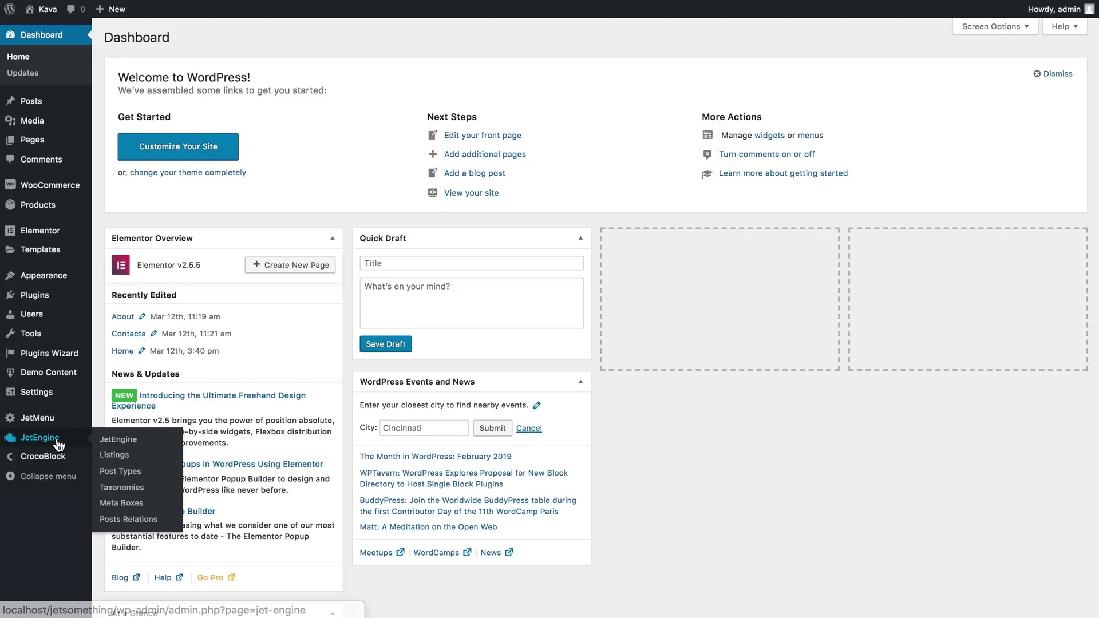
pyautogui.click(125, 443)
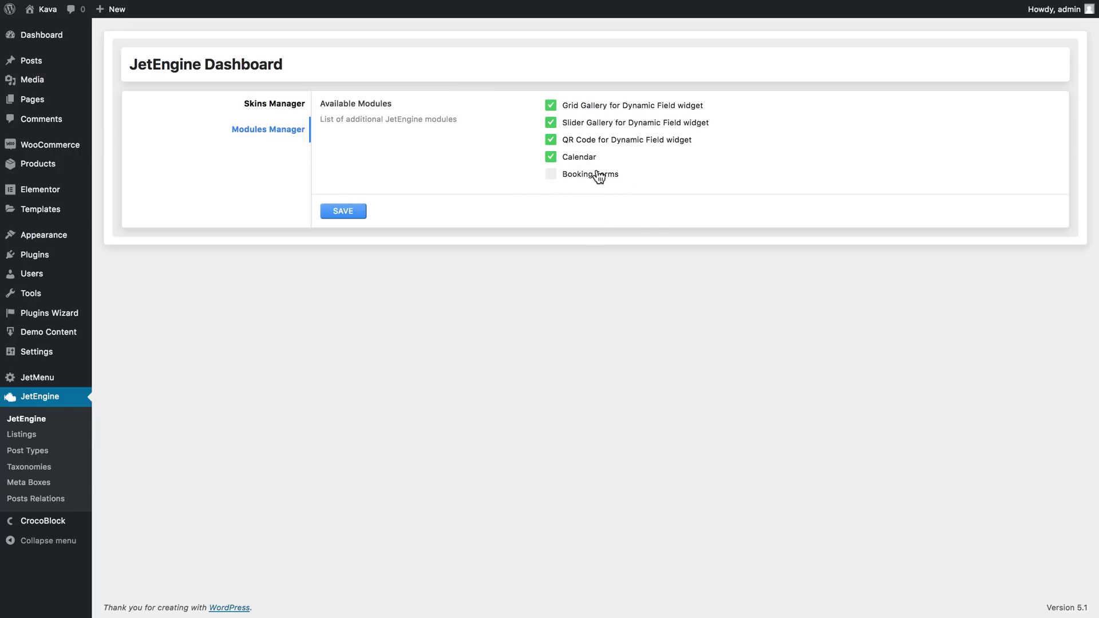
pyautogui.click(548, 177)
pyautogui.click(350, 217)
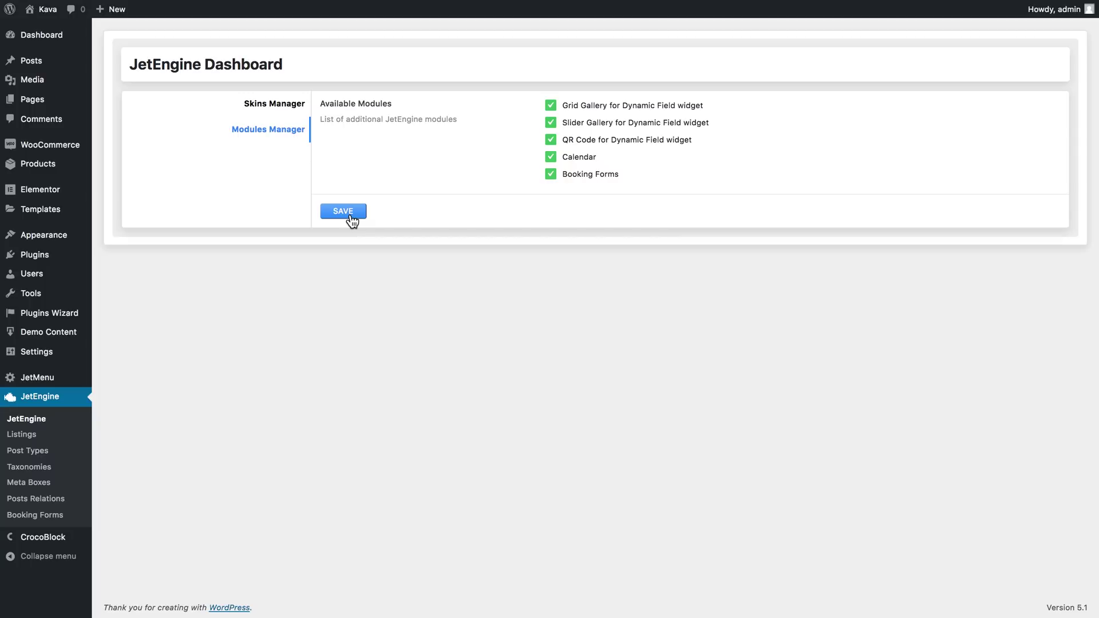
# Start a new JetEngine custom post type named "Hotel Rooms" with the slug hotel-rooms.
pyautogui.click(39, 454)
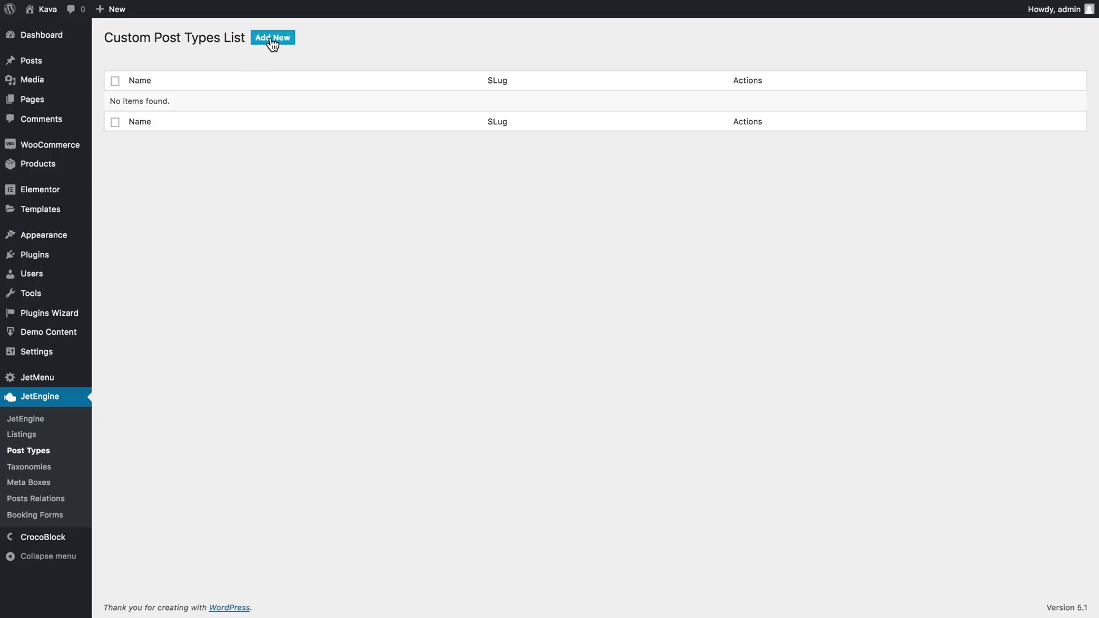
pyautogui.click(271, 39)
pyautogui.click(327, 109)
pyautogui.write('Hotel Rooms')
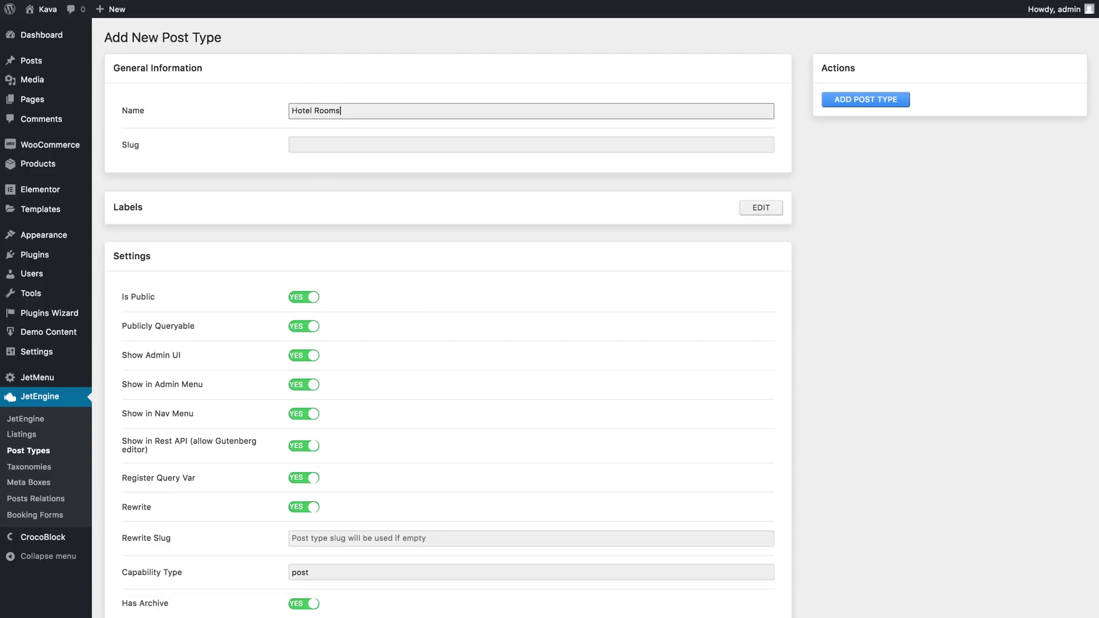
pyautogui.click(352, 143)
# Add a meta field to the post type with title and ID "price", keeping the Text type.
pyautogui.scroll(-9, 407, 183)
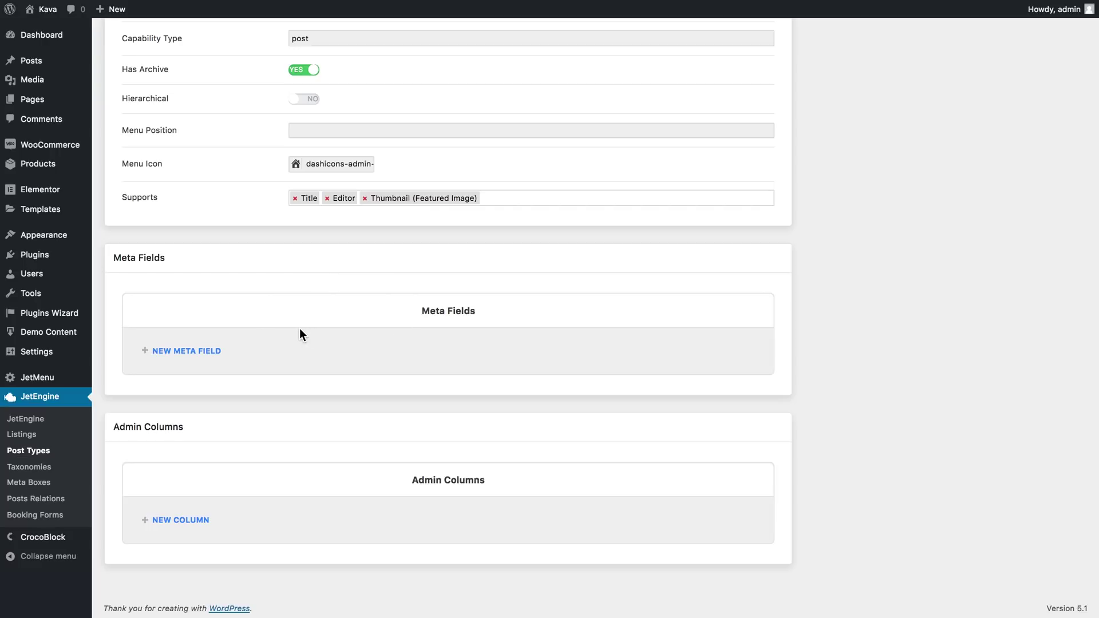
pyautogui.click(193, 356)
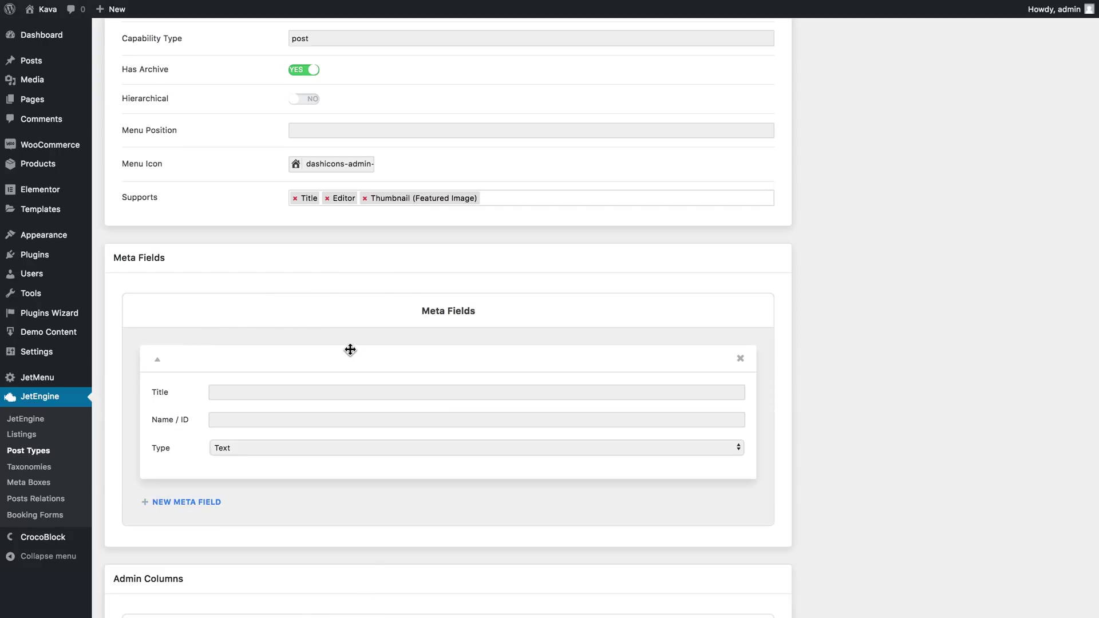
pyautogui.scroll(-3, 350, 348)
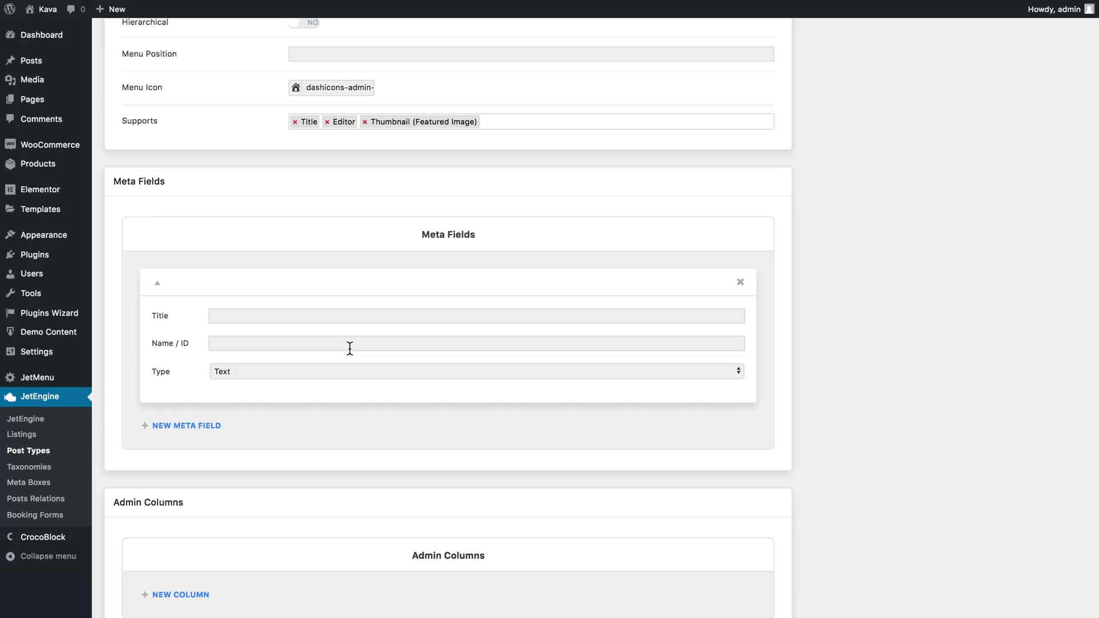
pyautogui.click(350, 312)
pyautogui.write('price')
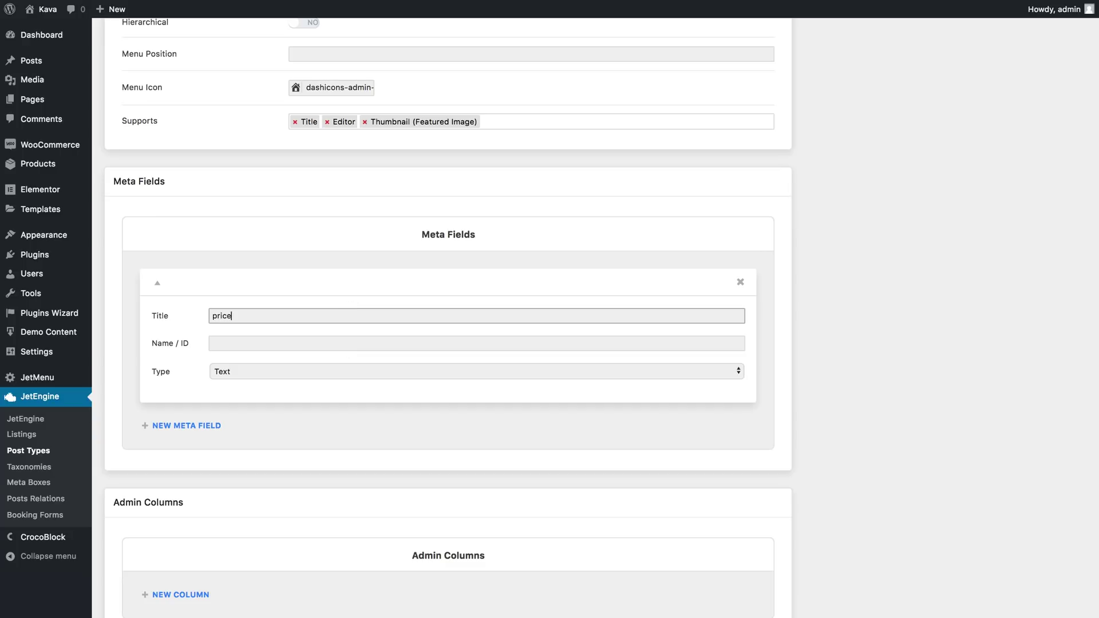
pyautogui.click(350, 336)
pyautogui.click(360, 375)
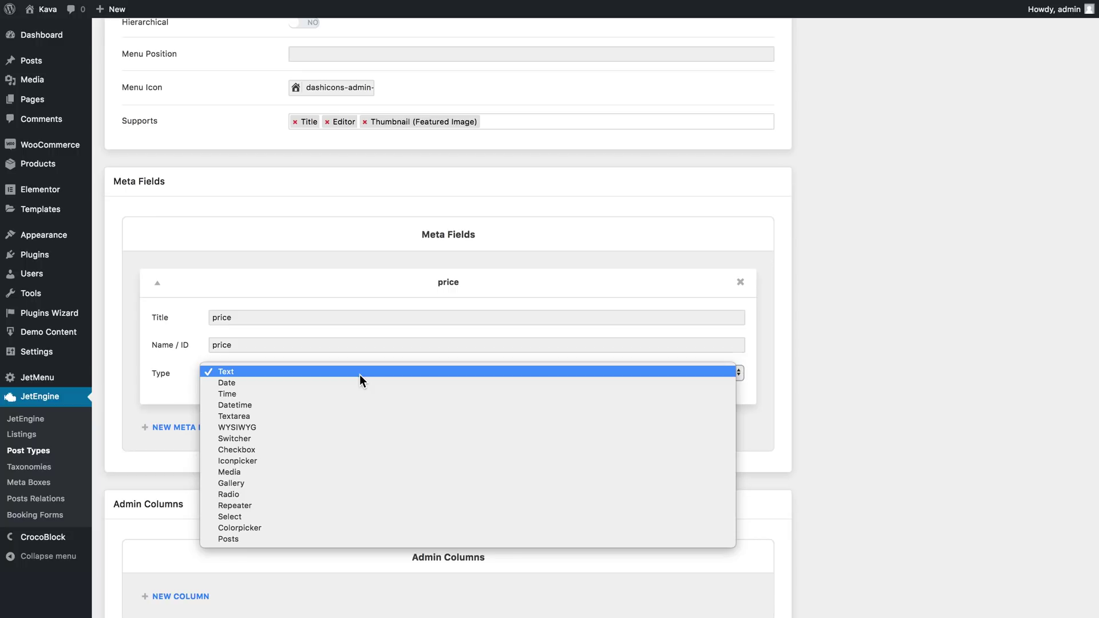
pyautogui.click(359, 374)
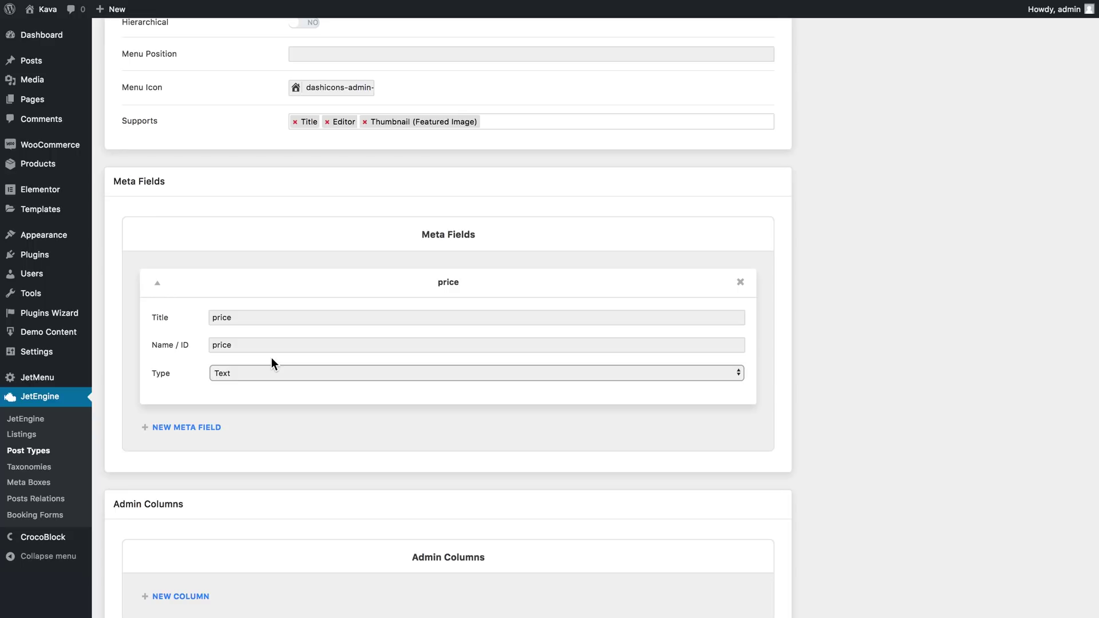
# Add a second meta field titled "Room Extras" with the ID extras and the type Repeater.
pyautogui.scroll(-3, 241, 350)
pyautogui.click(212, 350)
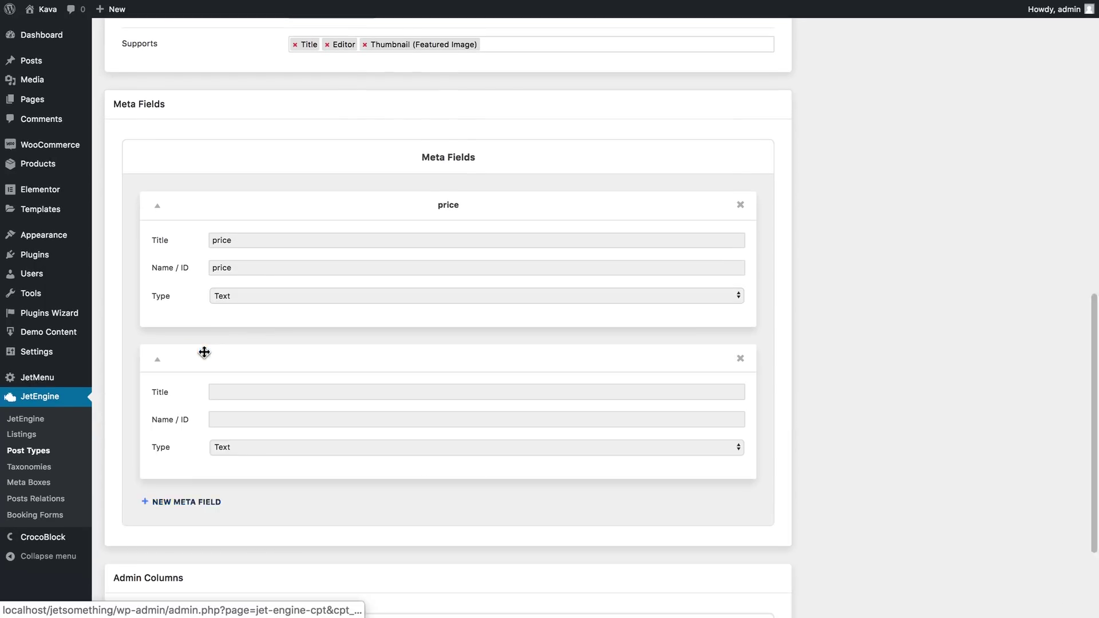
pyautogui.scroll(-3, 338, 365)
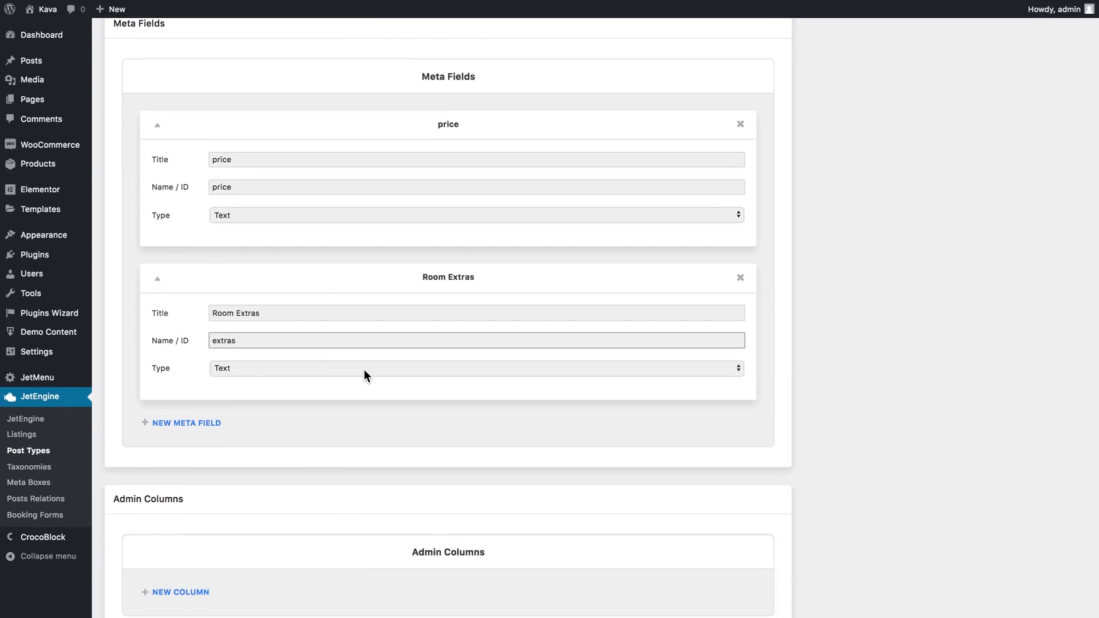
pyautogui.click(360, 371)
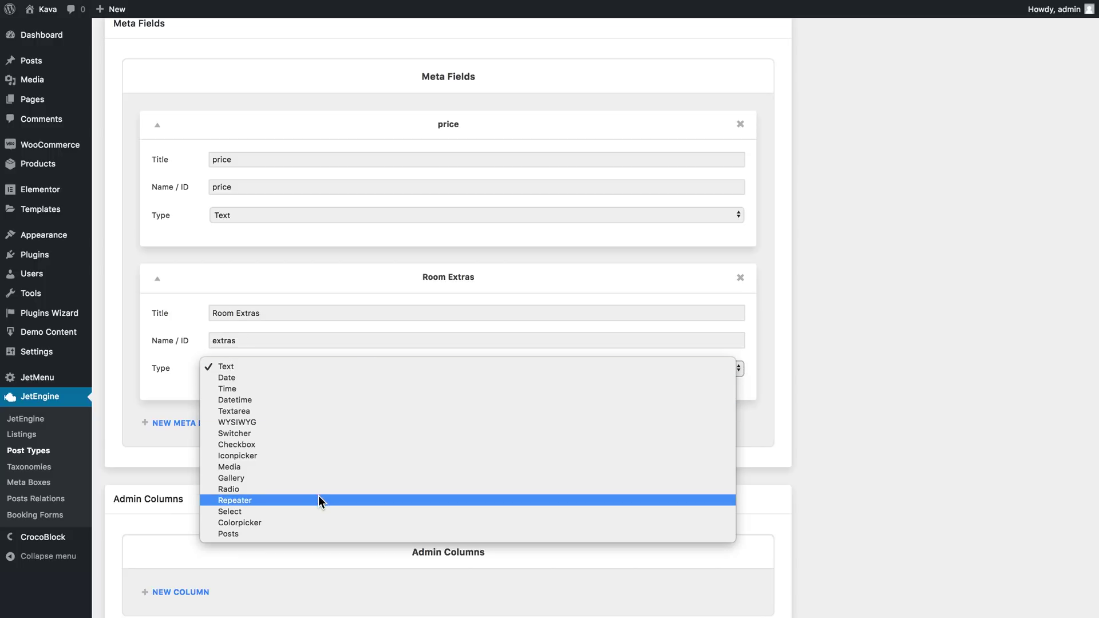
pyautogui.press('Escape')
# Add a repeater field to Room Extras titled "Service_1" with the ID service_1 and the type Text.
pyautogui.scroll(-3, 327, 328)
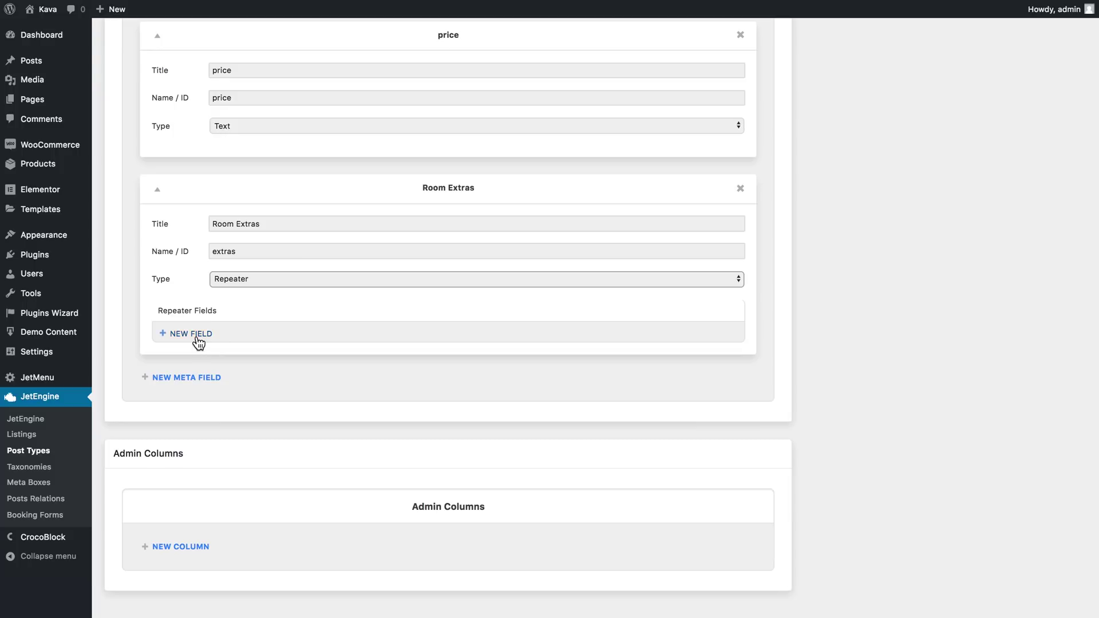
pyautogui.click(196, 342)
pyautogui.scroll(-3, 265, 337)
pyautogui.click(265, 280)
pyautogui.write('Service_1')
pyautogui.click(364, 280)
pyautogui.press('BackSpace')
pyautogui.write('s')
pyautogui.click(601, 281)
pyautogui.click(601, 281)
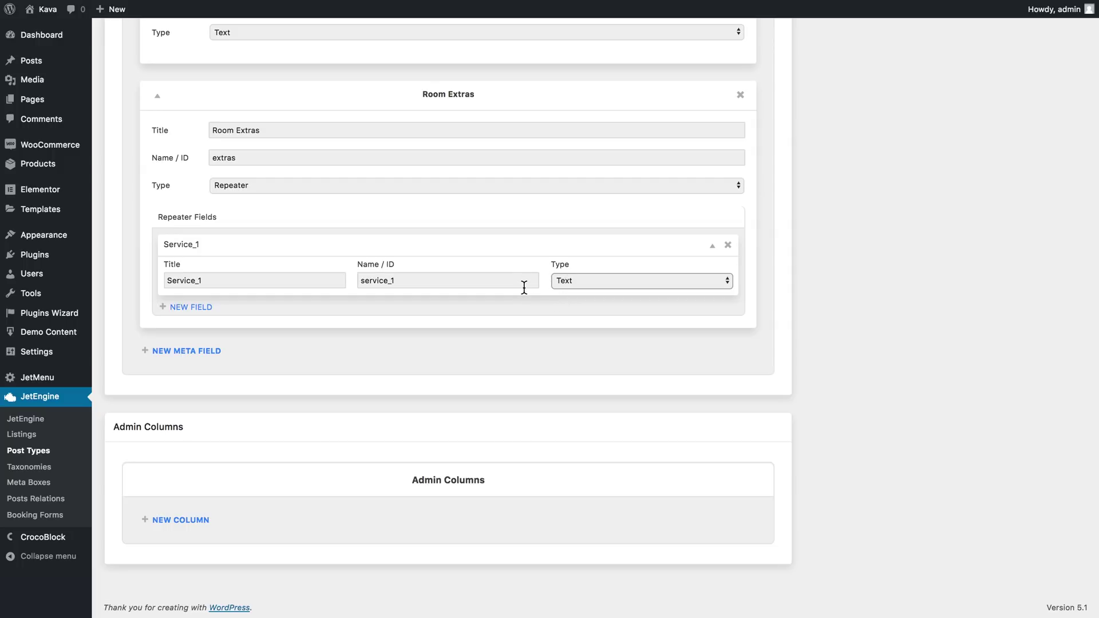
# Check over the meta fields and add the Hotel Rooms post type to the site.
pyautogui.scroll(4, 385, 334)
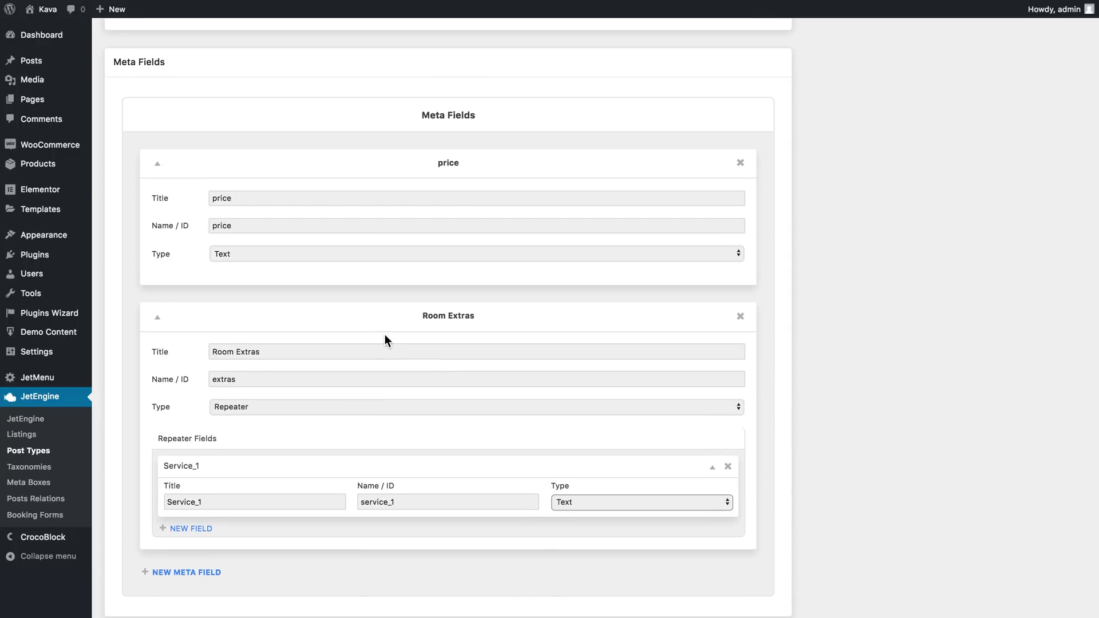
pyautogui.scroll(-4, 385, 337)
pyautogui.scroll(20, 385, 338)
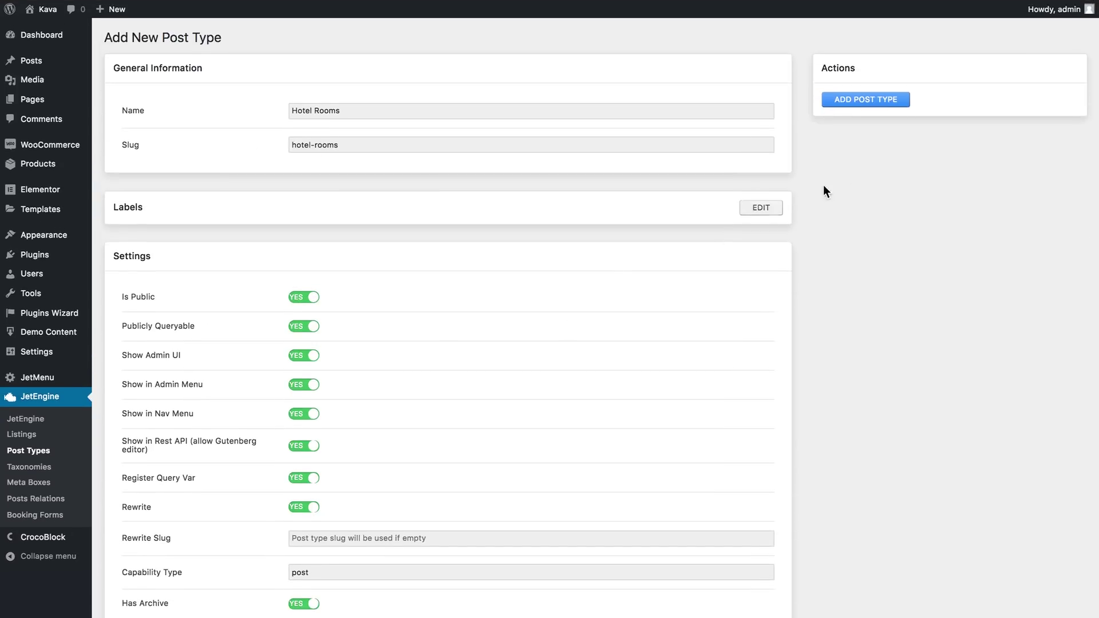
pyautogui.click(850, 103)
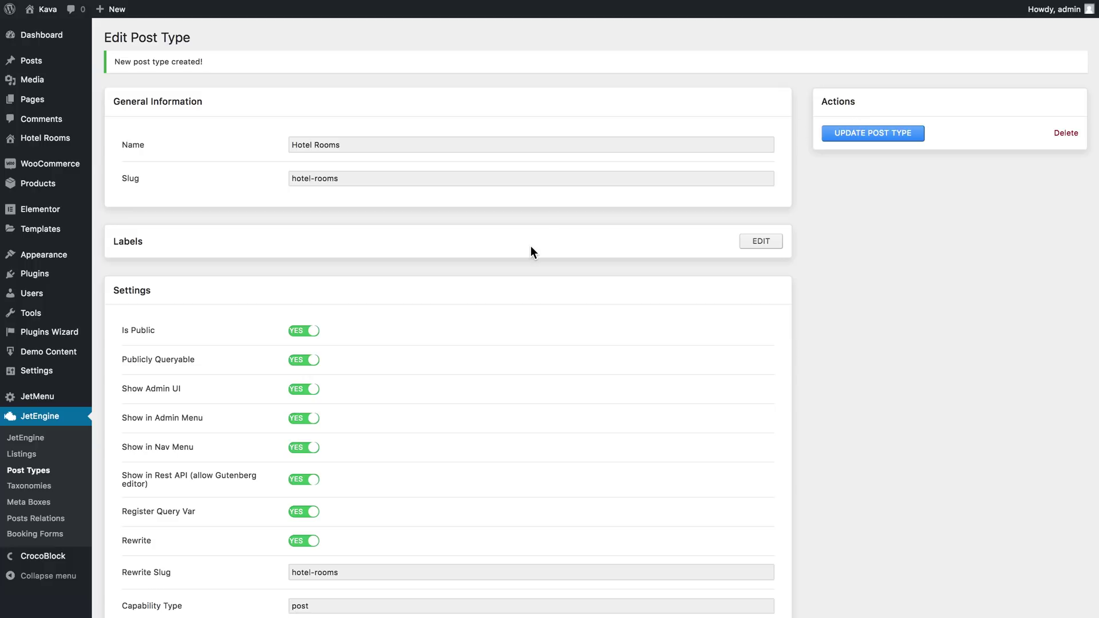
pyautogui.scroll(-15, 533, 250)
pyautogui.scroll(1, 412, 257)
pyautogui.scroll(2, 409, 256)
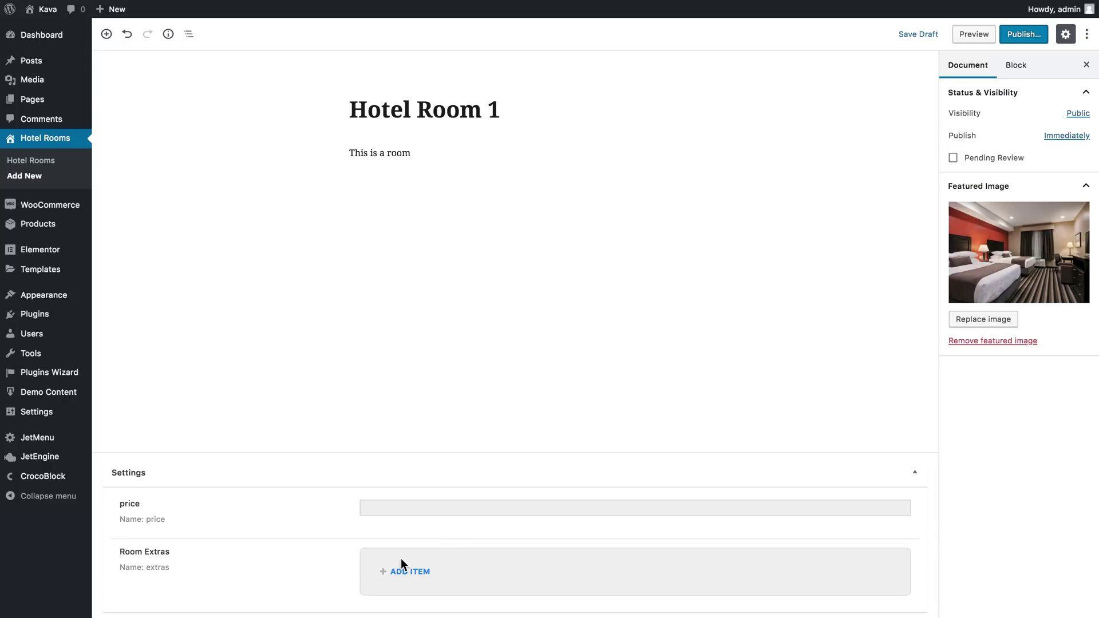
# Give Hotel Room 1 a price of 100 and the room extras "PlayStation" and "Fruit Bowl", and publish it.
pyautogui.click(394, 507)
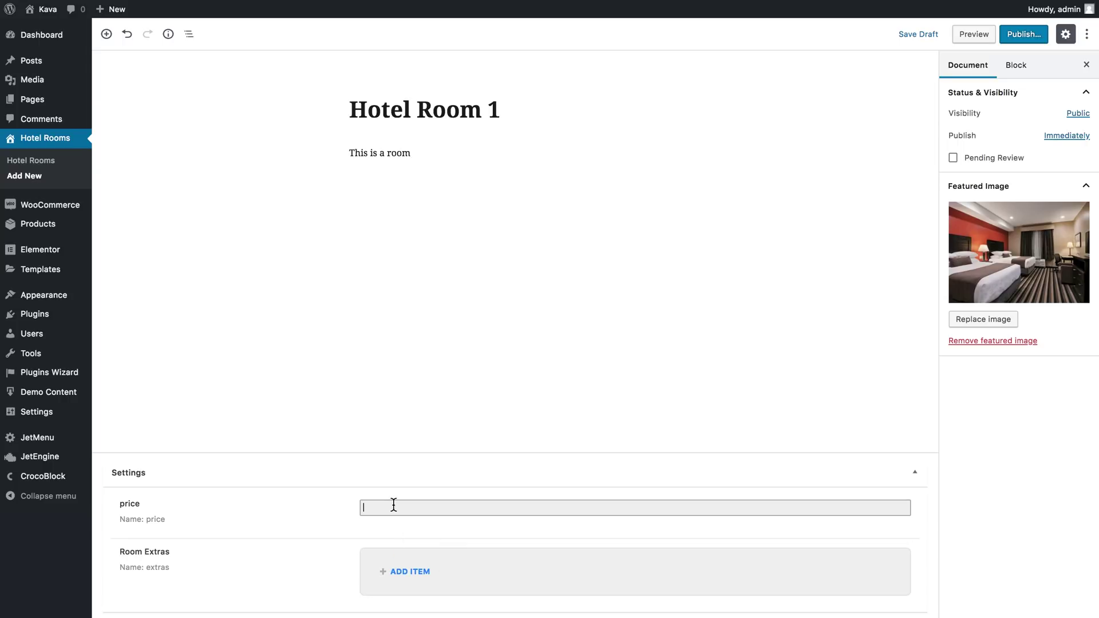
pyautogui.write('100')
pyautogui.click(427, 573)
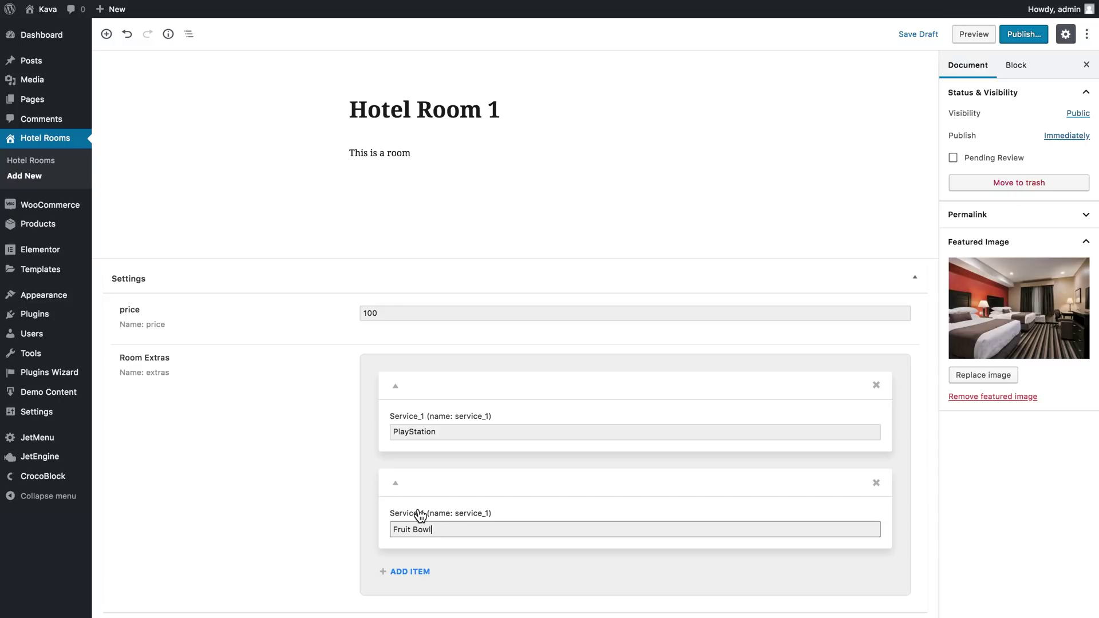
pyautogui.click(1014, 36)
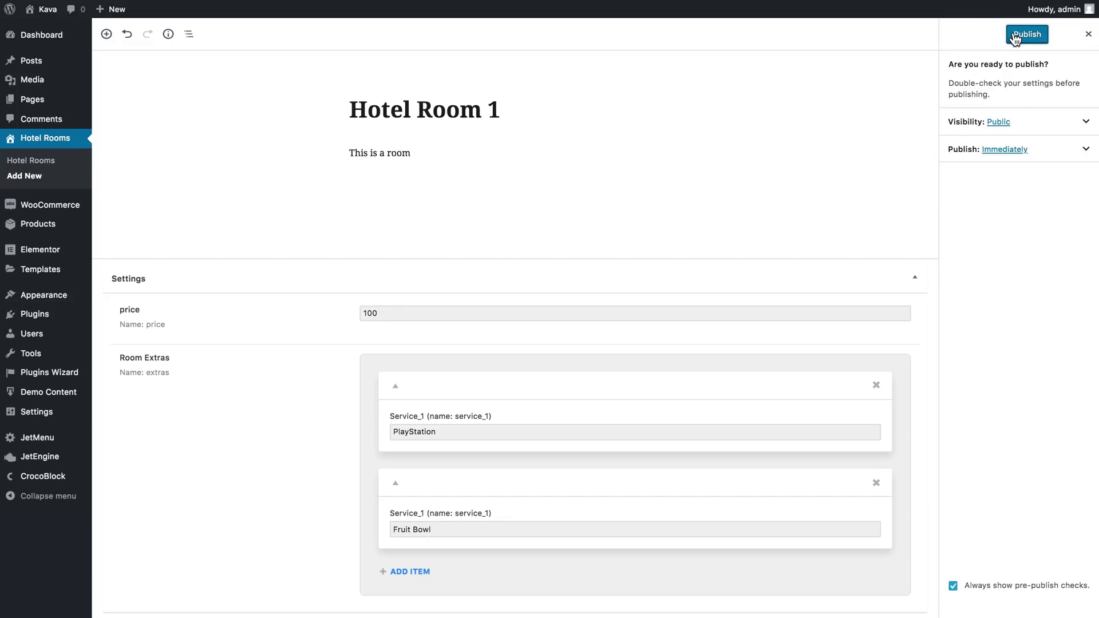
pyautogui.click(1015, 36)
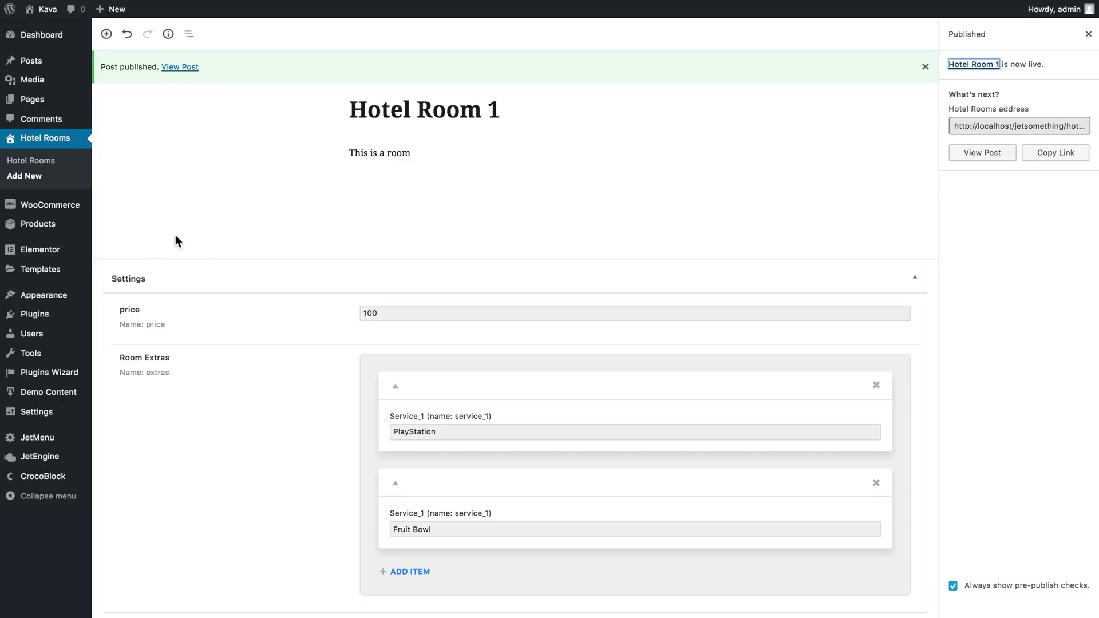
# Create a new JetEngine booking form titled "Hotel Room Booking".
pyautogui.moveTo(56, 455)
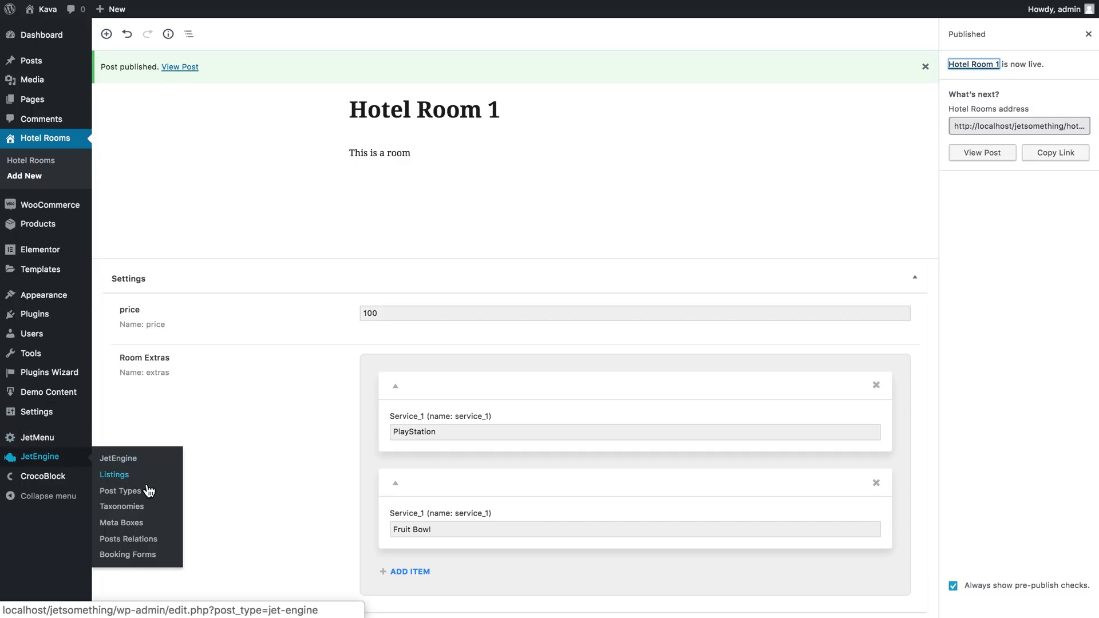
pyautogui.click(144, 564)
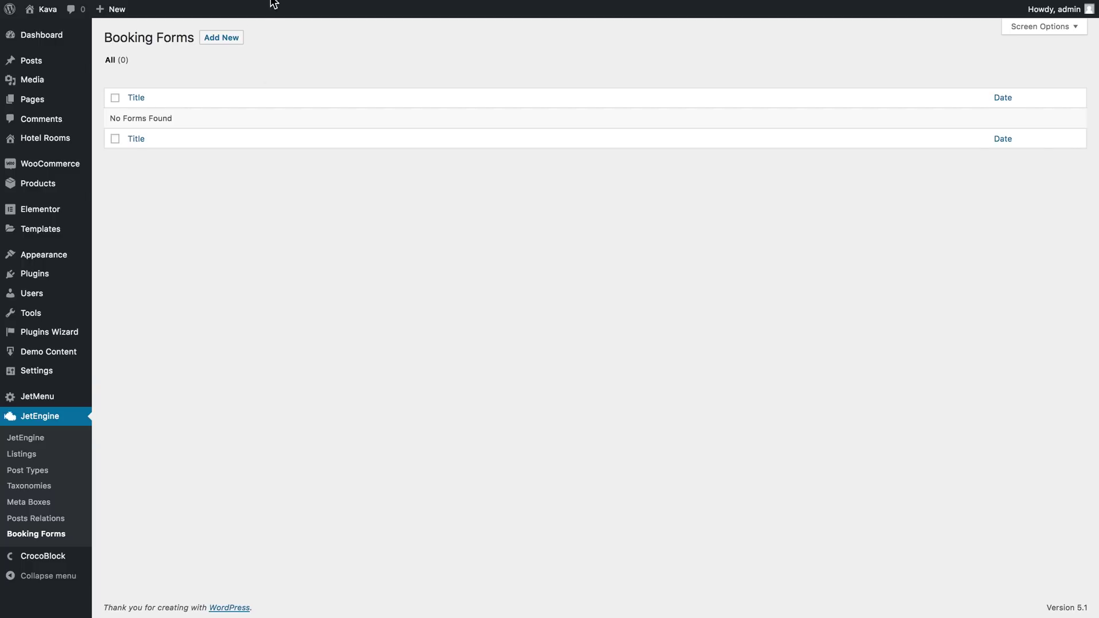
pyautogui.click(220, 37)
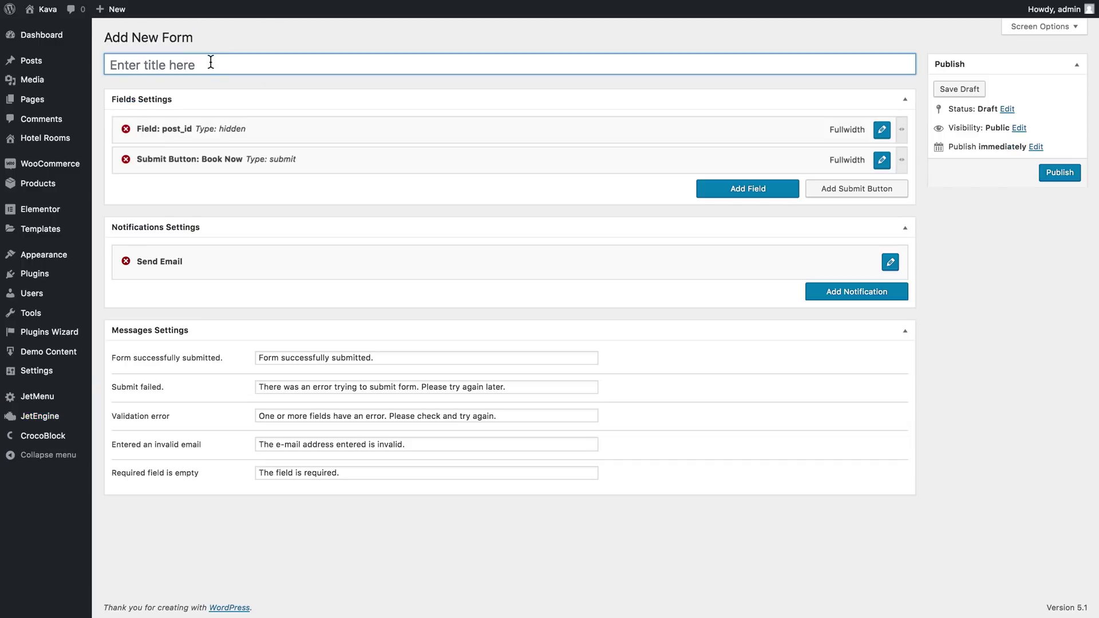
pyautogui.write('Hotel Room Booking')
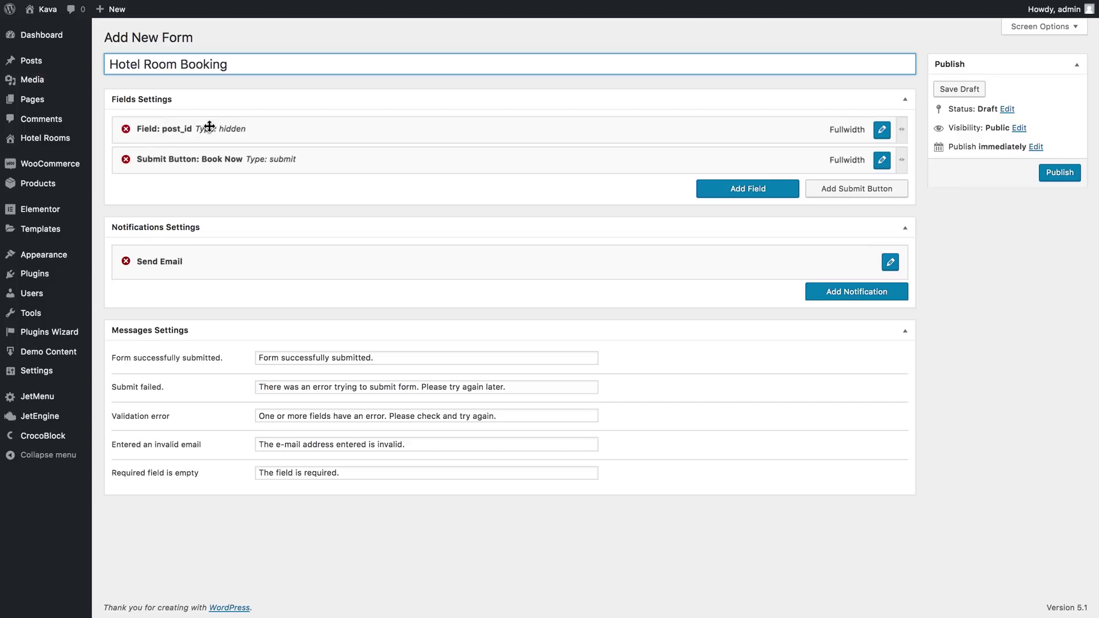
# Examine the post_id field's settings and the available field types, and close the field without changing it.
pyautogui.click(883, 130)
pyautogui.click(291, 169)
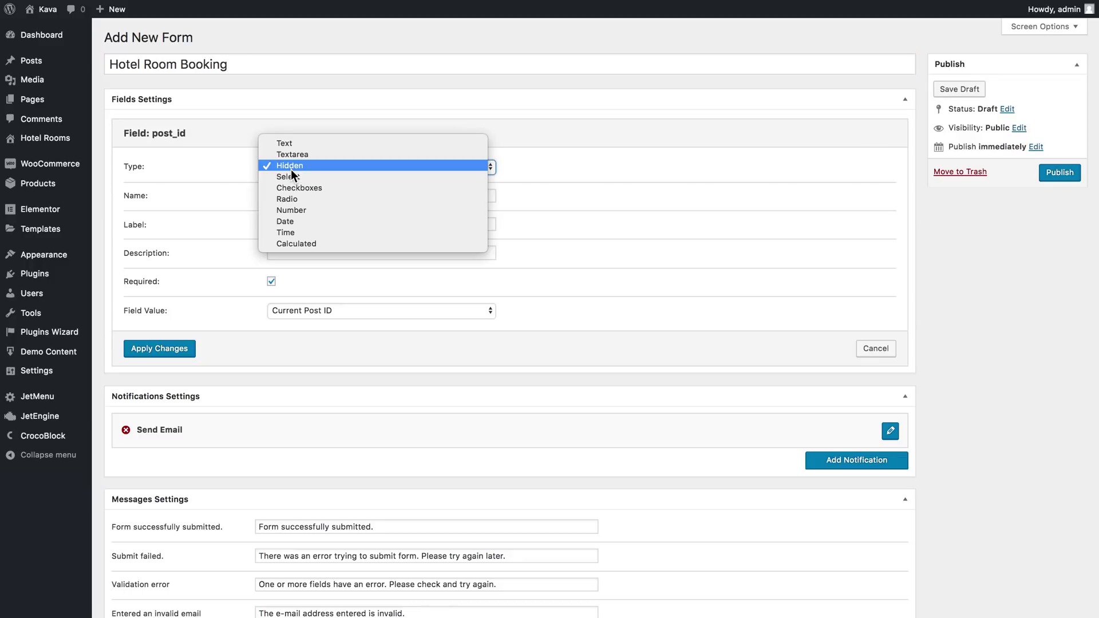
pyautogui.click(212, 246)
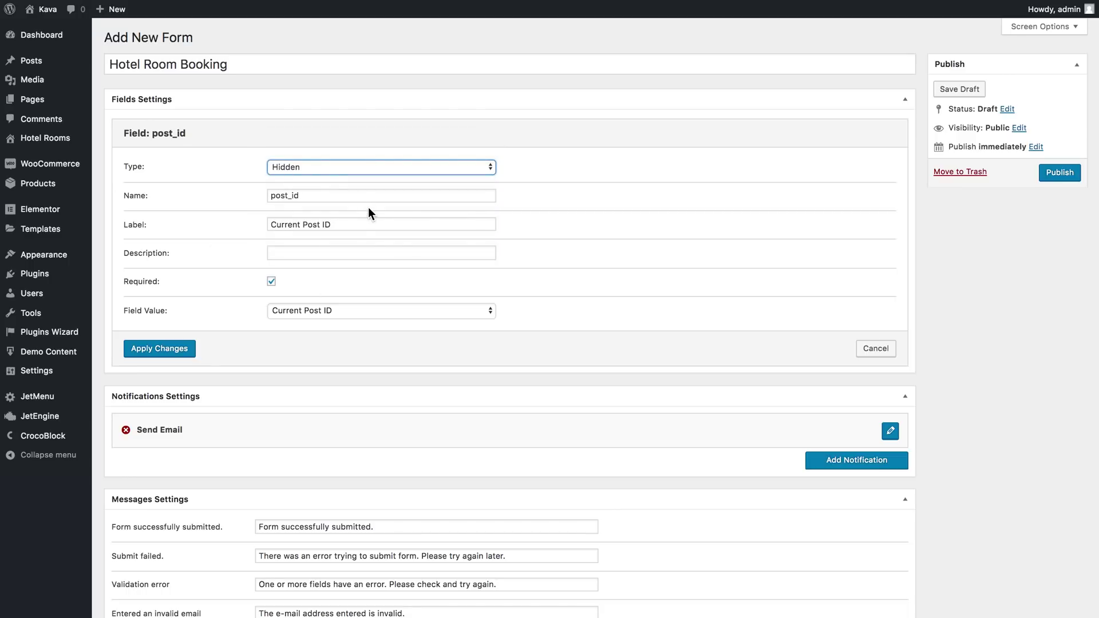
pyautogui.click(365, 167)
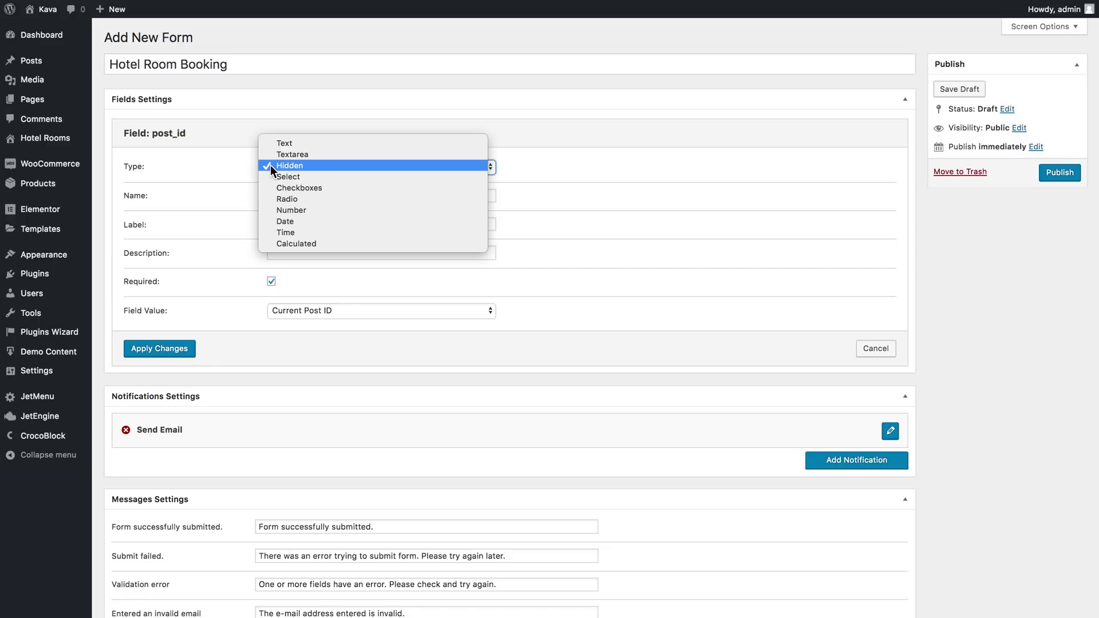
pyautogui.click(302, 166)
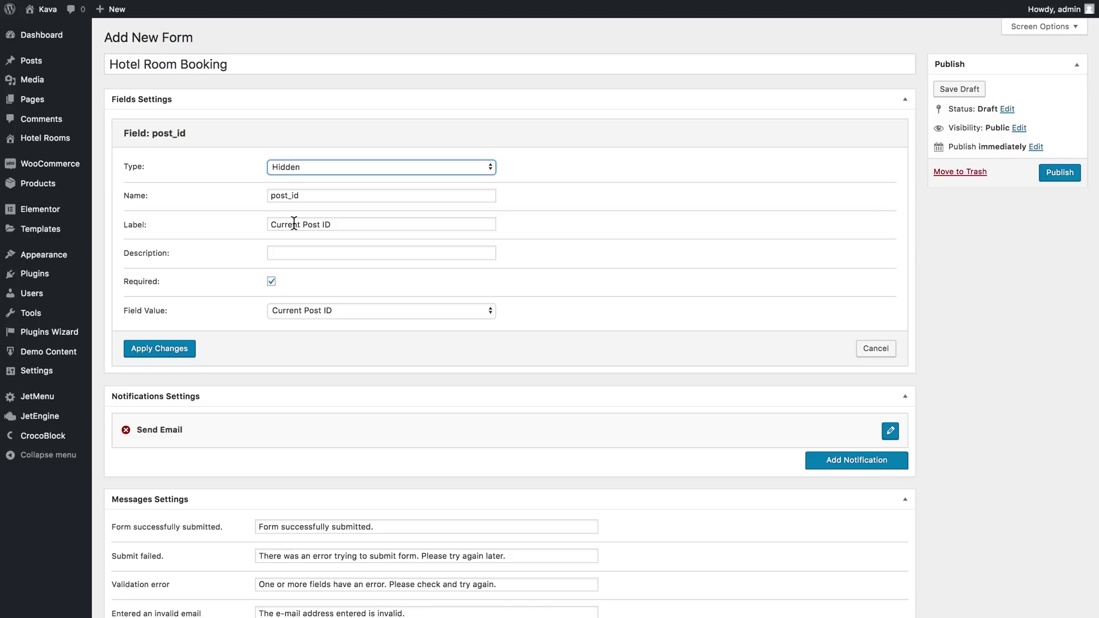
pyautogui.click(331, 169)
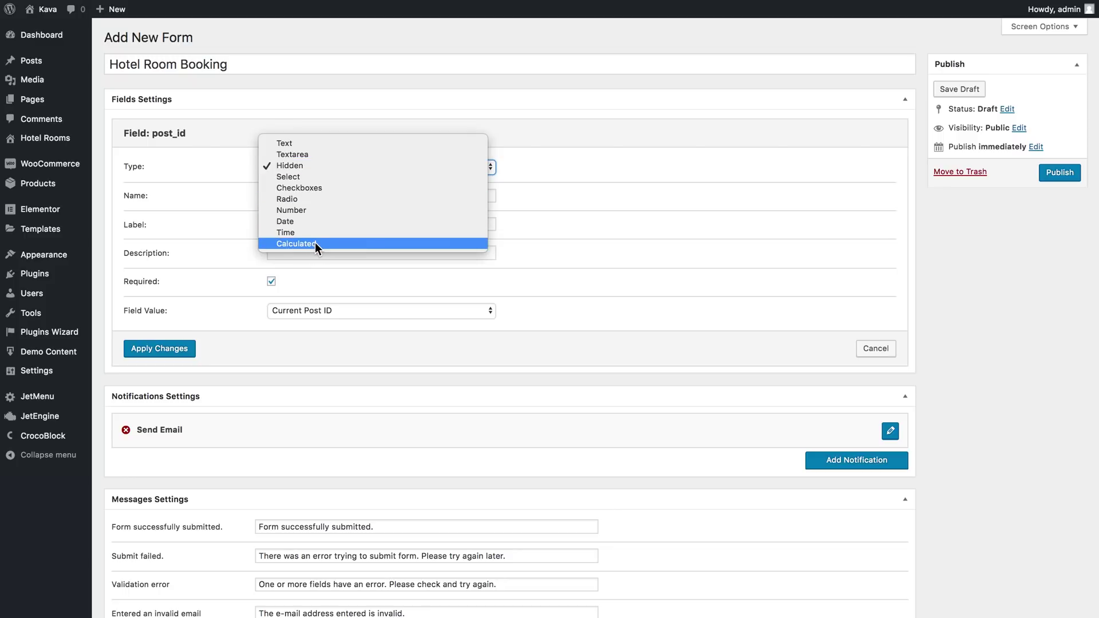
pyautogui.click(514, 307)
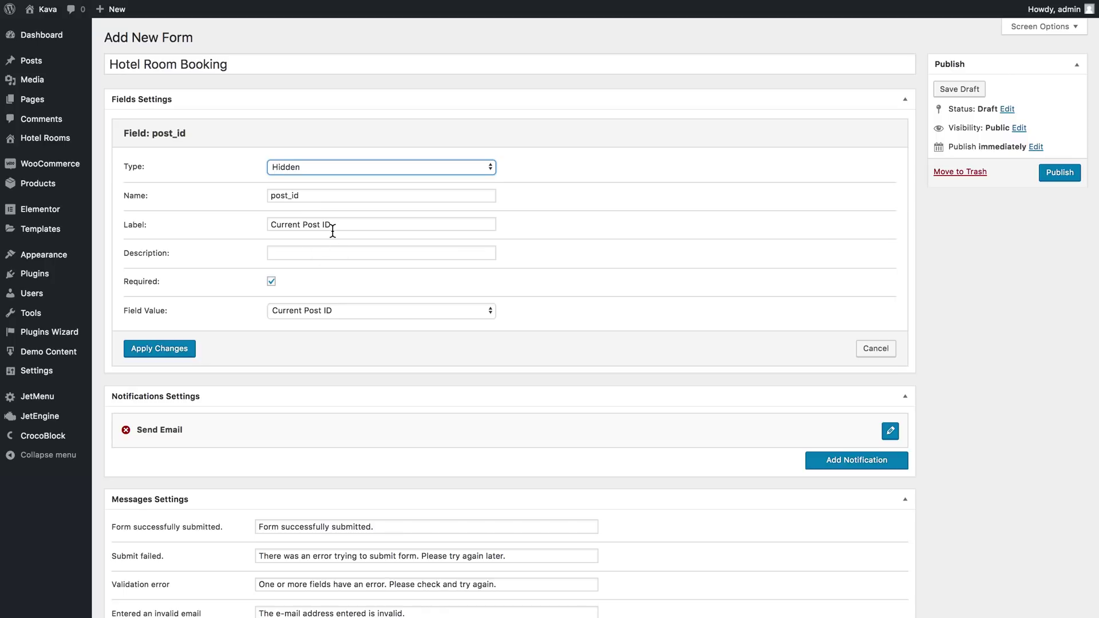
pyautogui.click(876, 348)
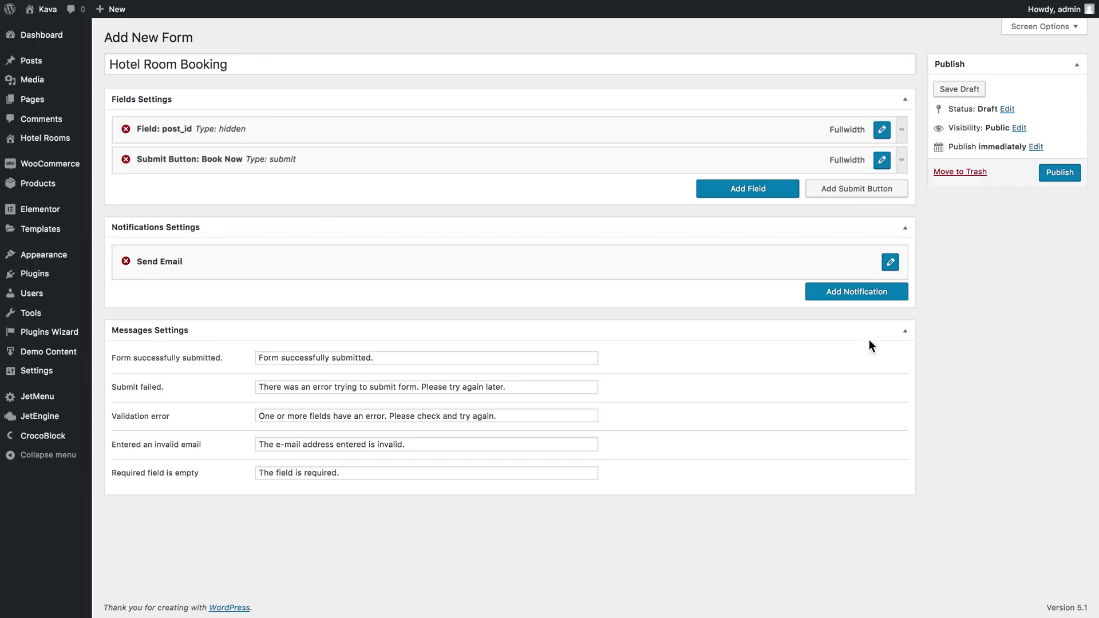
# Delete the post_id field from the form and check the Book Now submit button's settings, keeping its label.
pyautogui.click(126, 128)
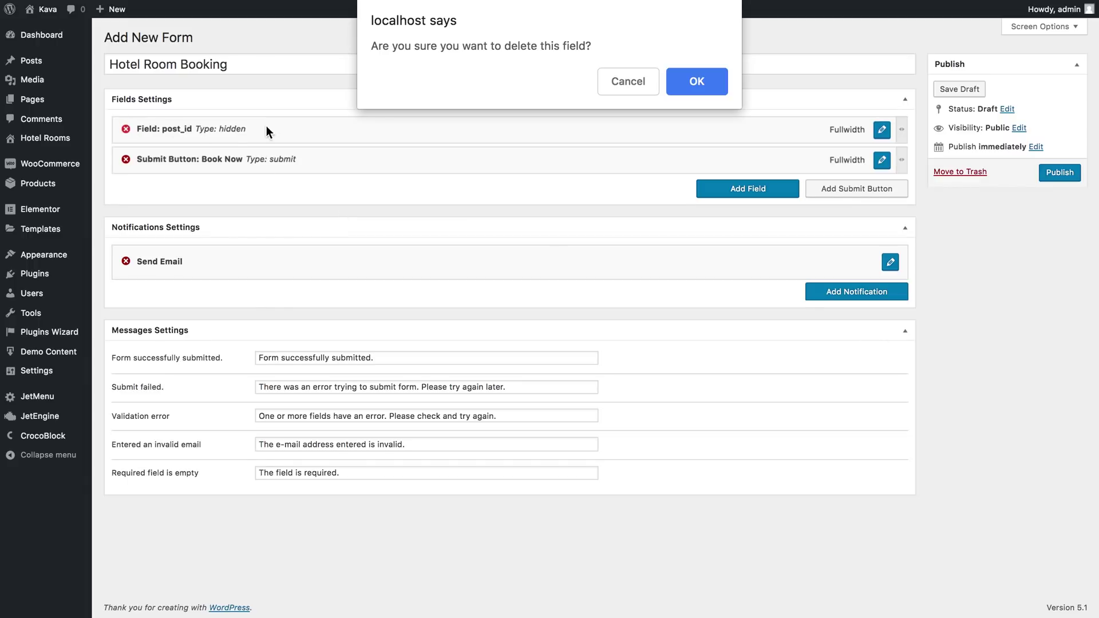
pyautogui.click(700, 90)
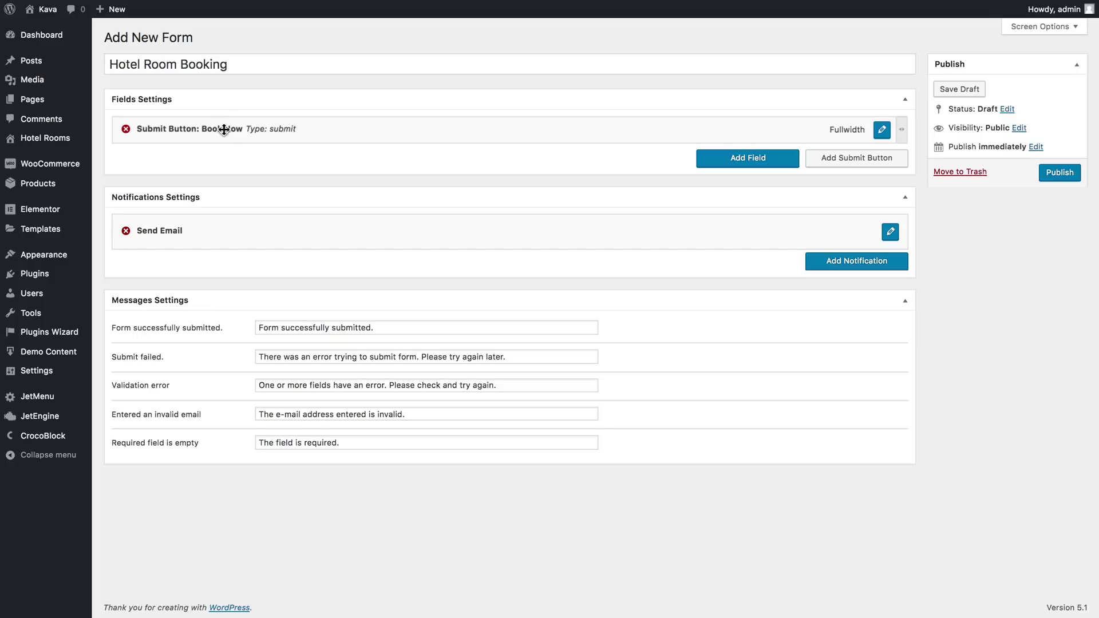
pyautogui.click(882, 135)
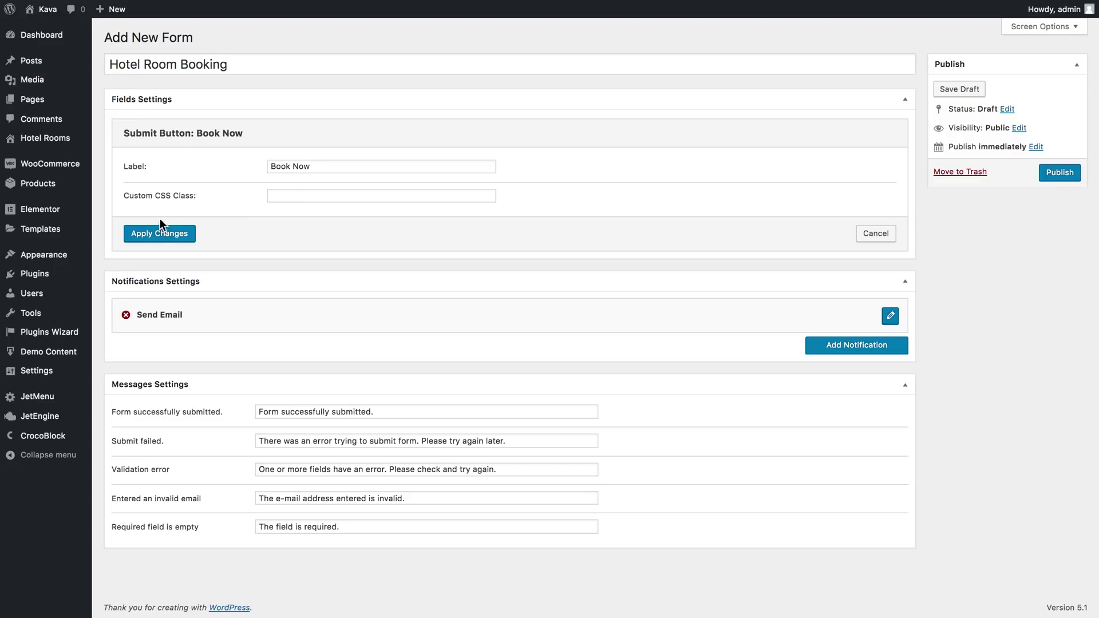
pyautogui.click(163, 235)
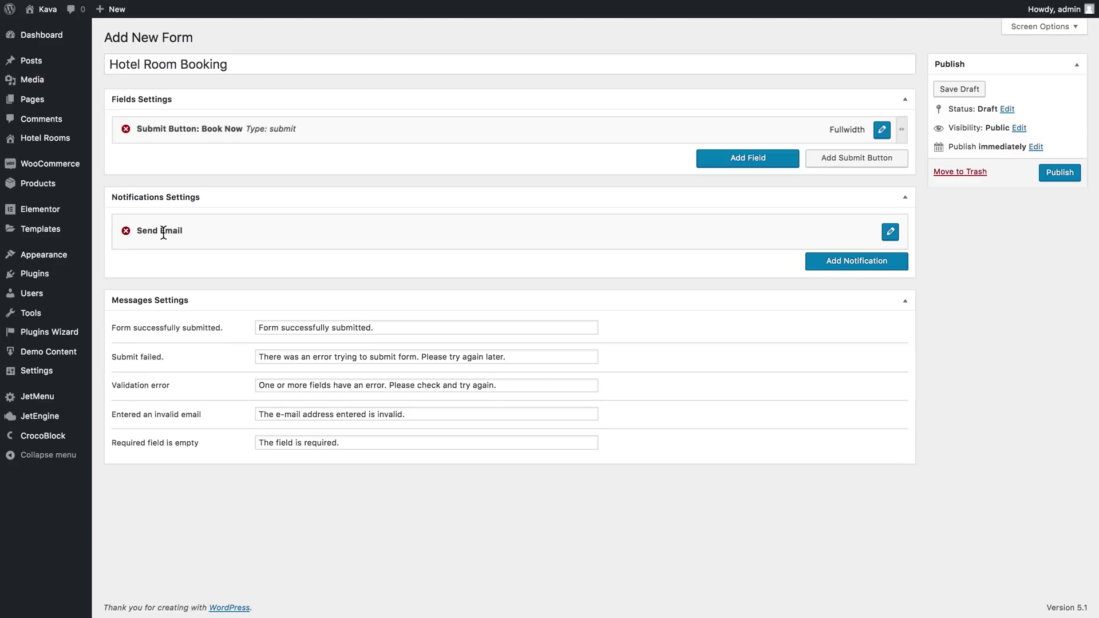
# Add a new field to the form and keep both its type and field type as Text.
pyautogui.click(735, 165)
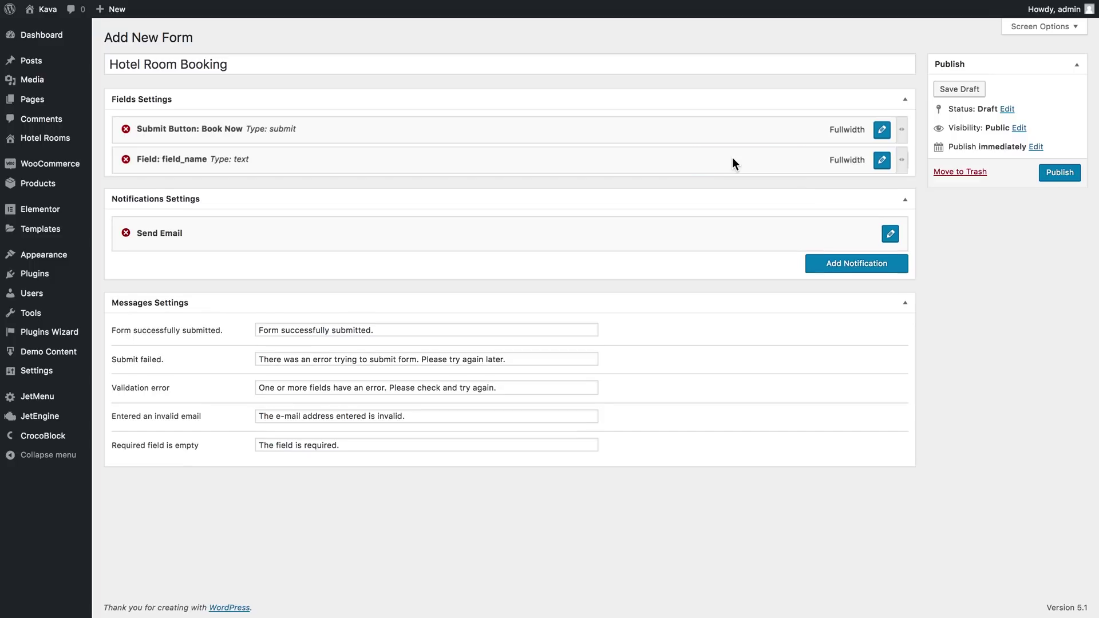
pyautogui.click(884, 162)
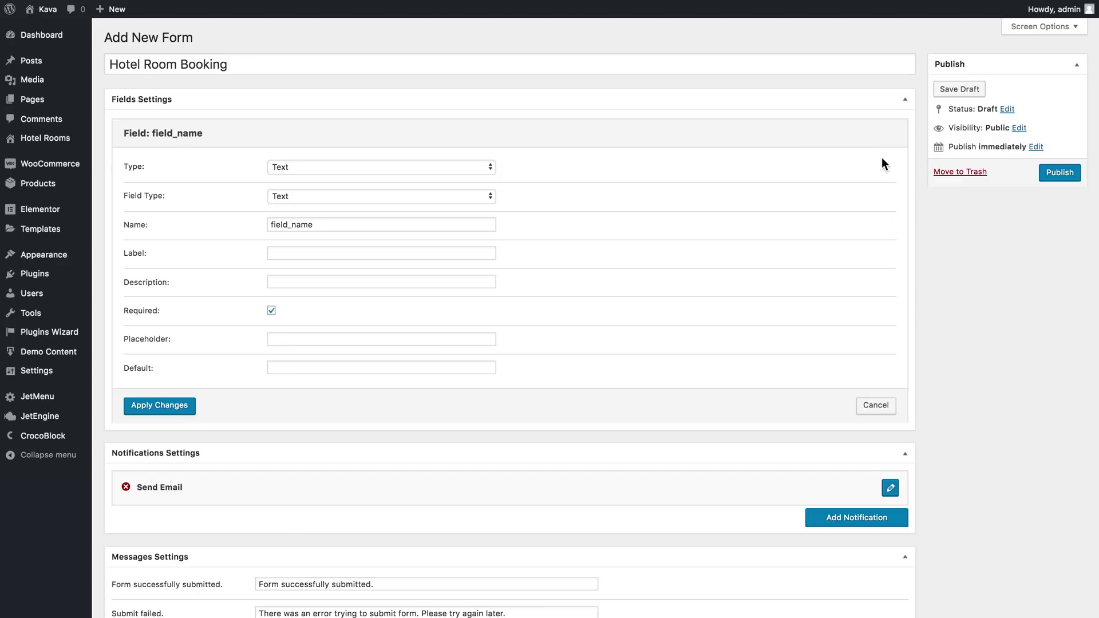
pyautogui.click(320, 164)
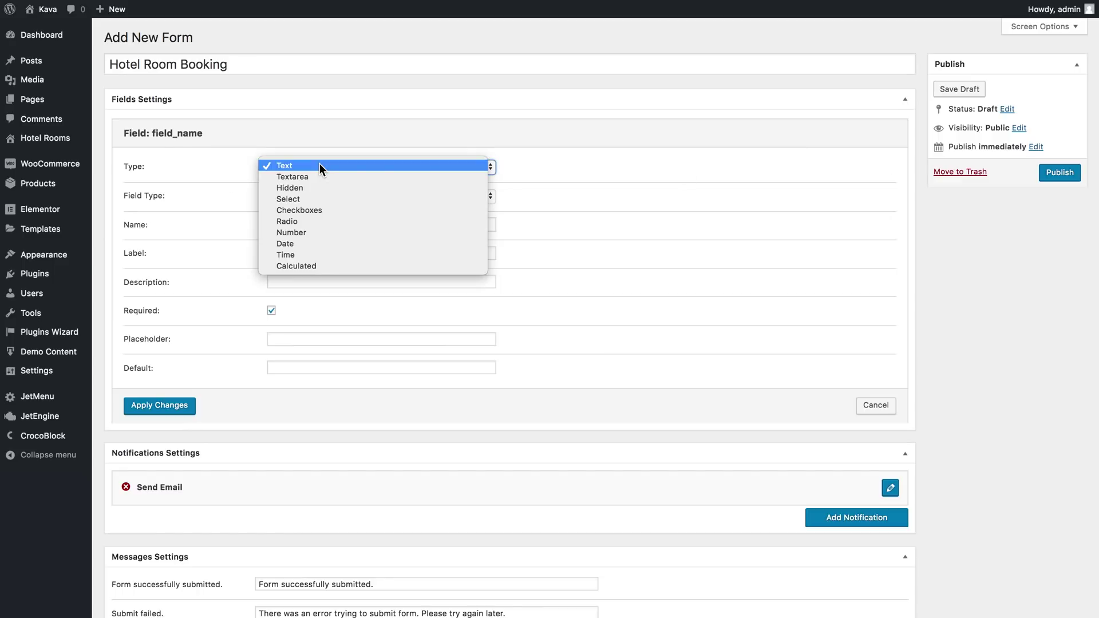
pyautogui.click(320, 164)
pyautogui.click(314, 195)
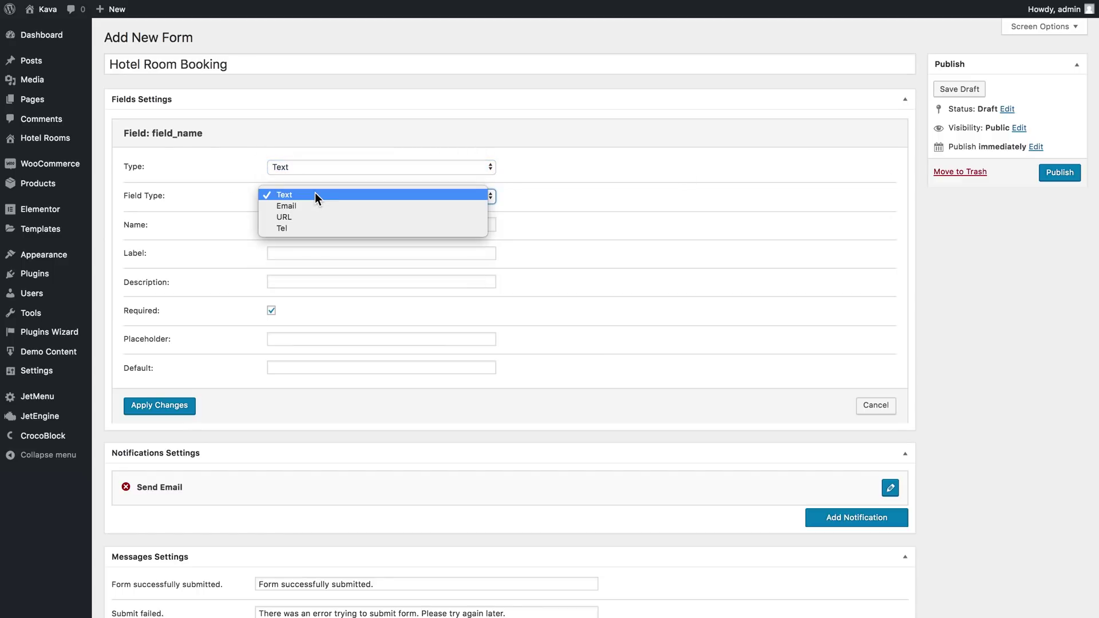
pyautogui.click(321, 194)
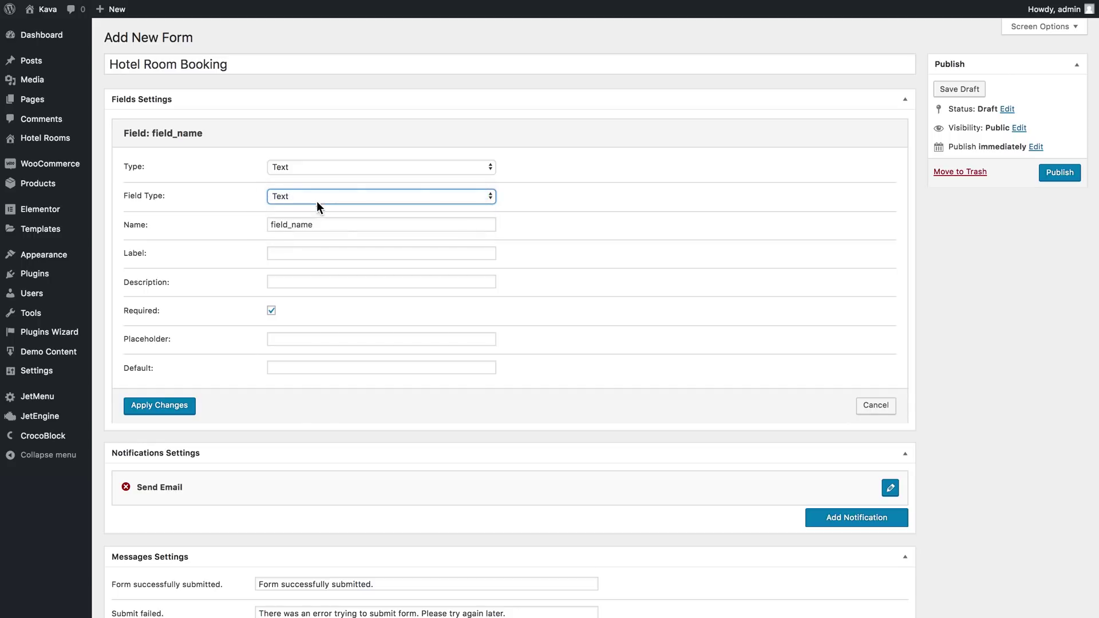
# Name the new text field your_name and give it the label "Name".
pyautogui.doubleClick(311, 223)
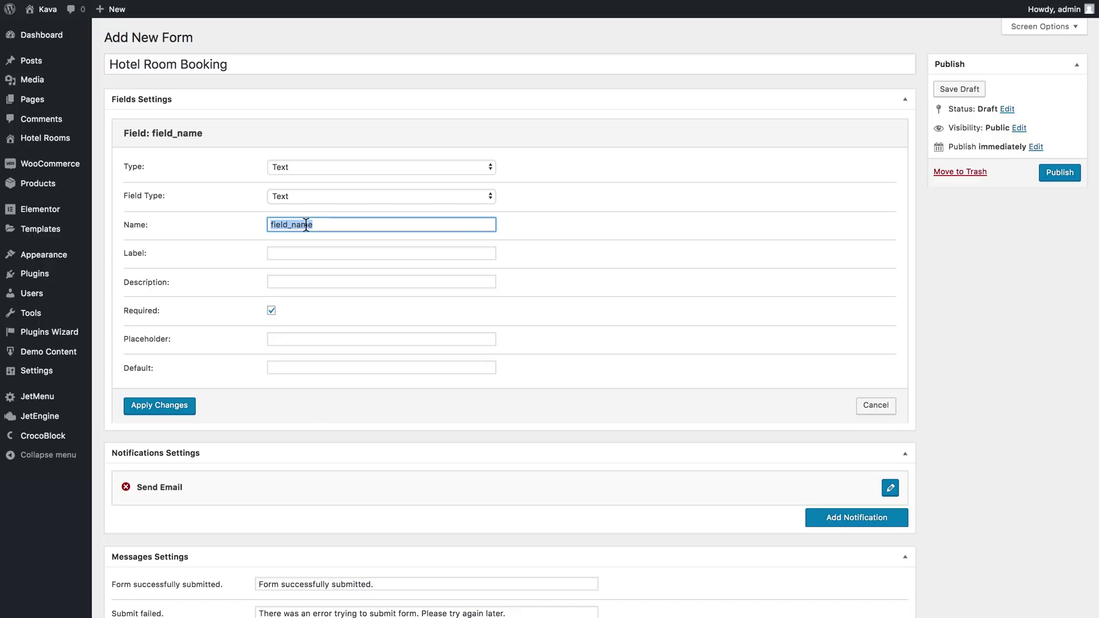
pyautogui.click(321, 223)
pyautogui.moveTo(293, 227); pyautogui.dragTo(264, 231)
pyautogui.click(273, 226)
pyautogui.doubleClick(276, 228)
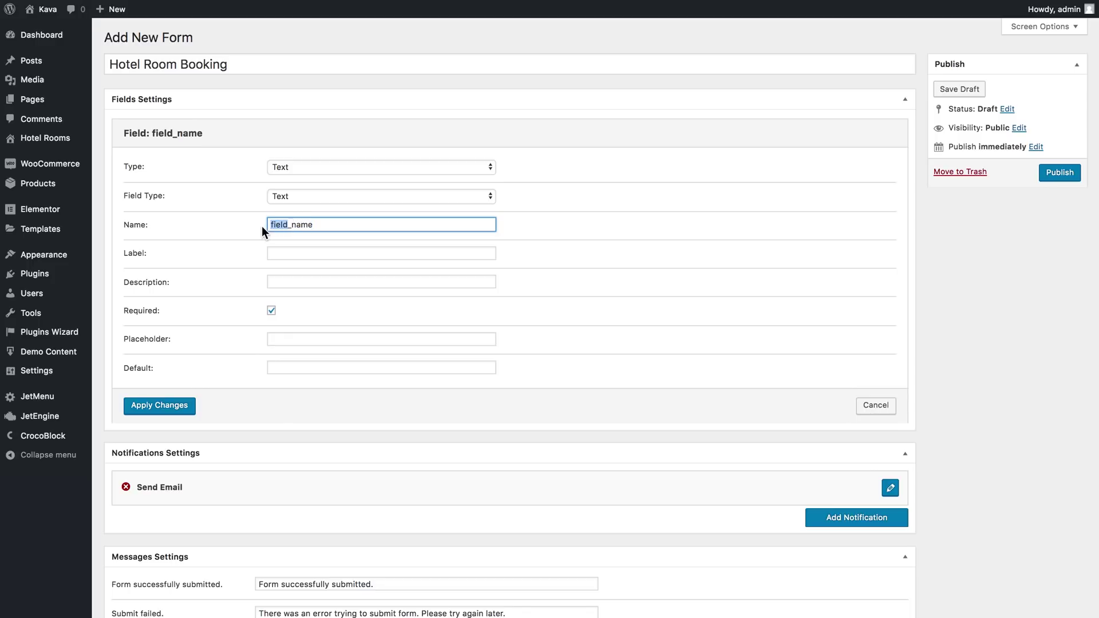
pyautogui.write('your')
pyautogui.click(290, 252)
pyautogui.write('Name')
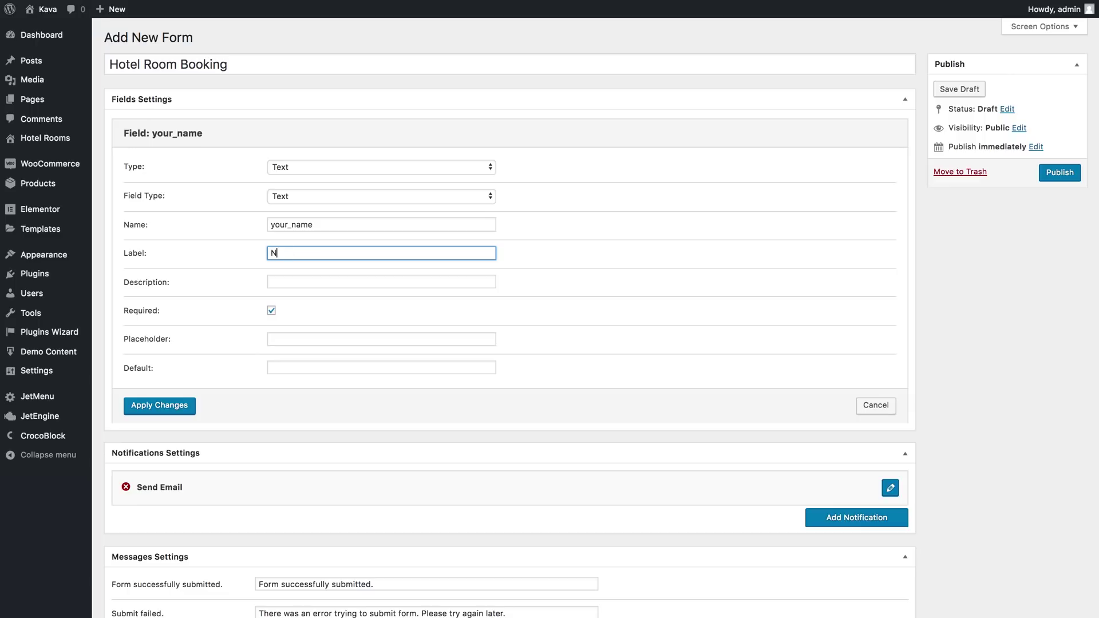
# Leave the your_name field's description, placeholder and default value empty, and apply its settings.
pyautogui.click(290, 282)
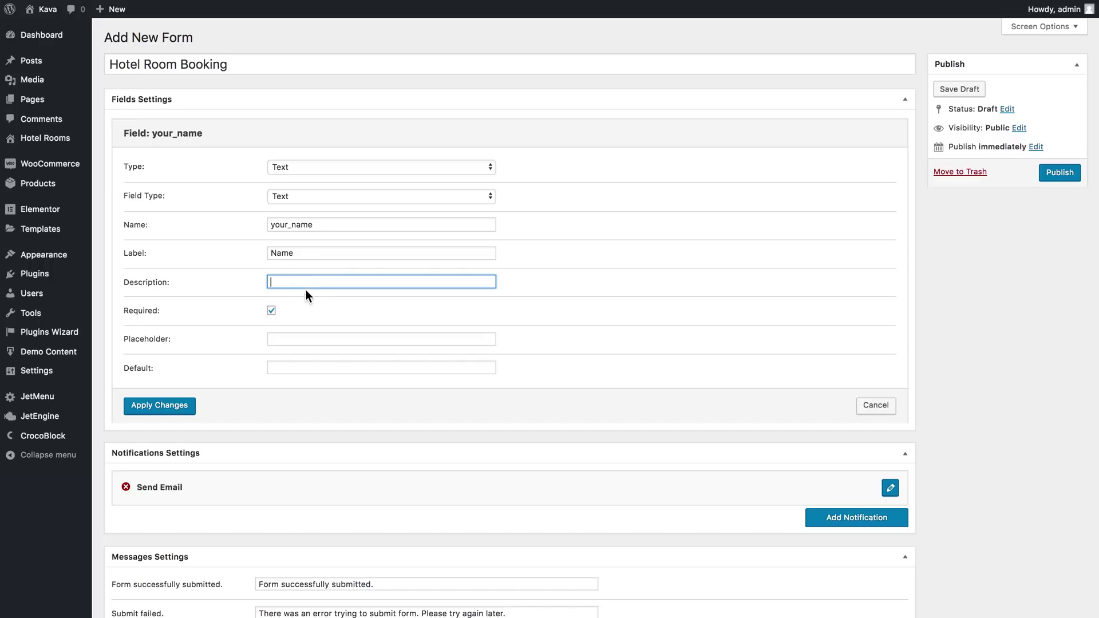
pyautogui.click(285, 341)
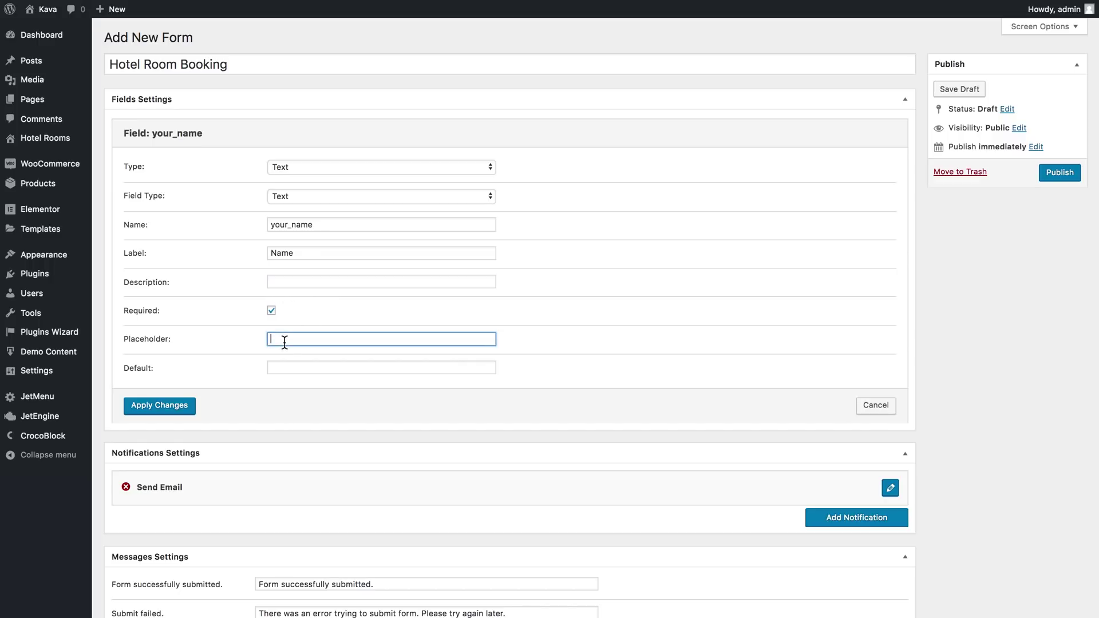
pyautogui.click(288, 368)
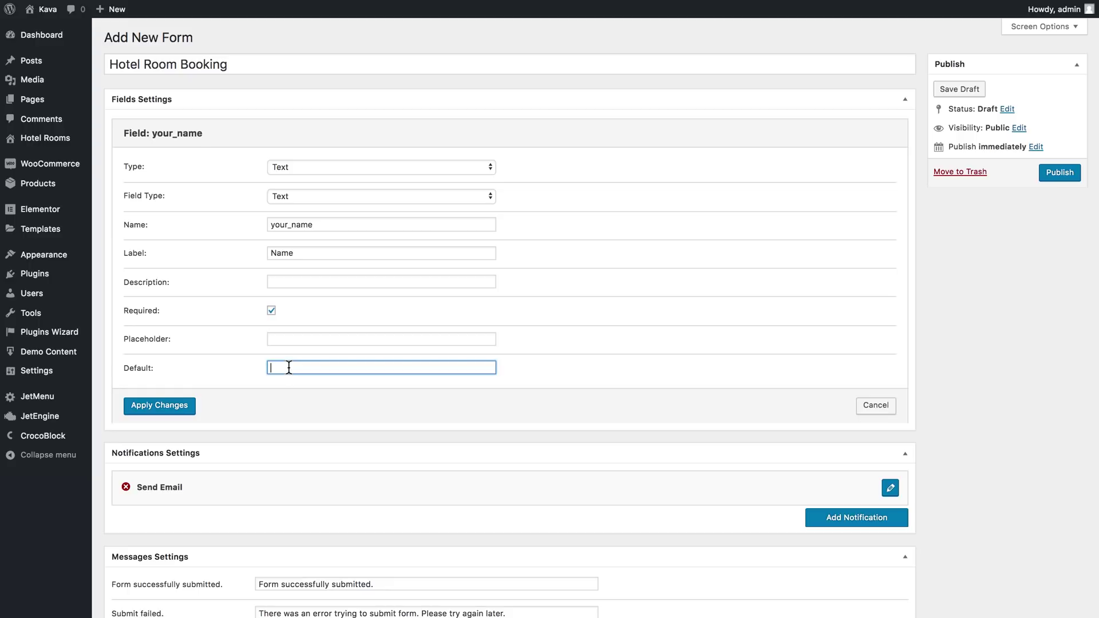
pyautogui.click(299, 339)
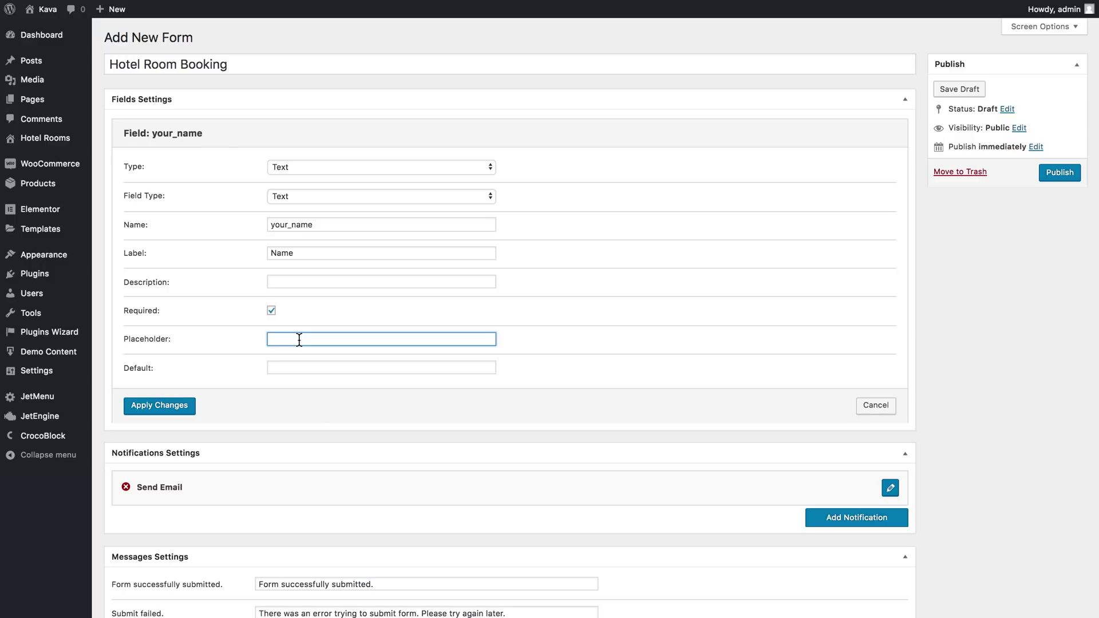
pyautogui.click(278, 371)
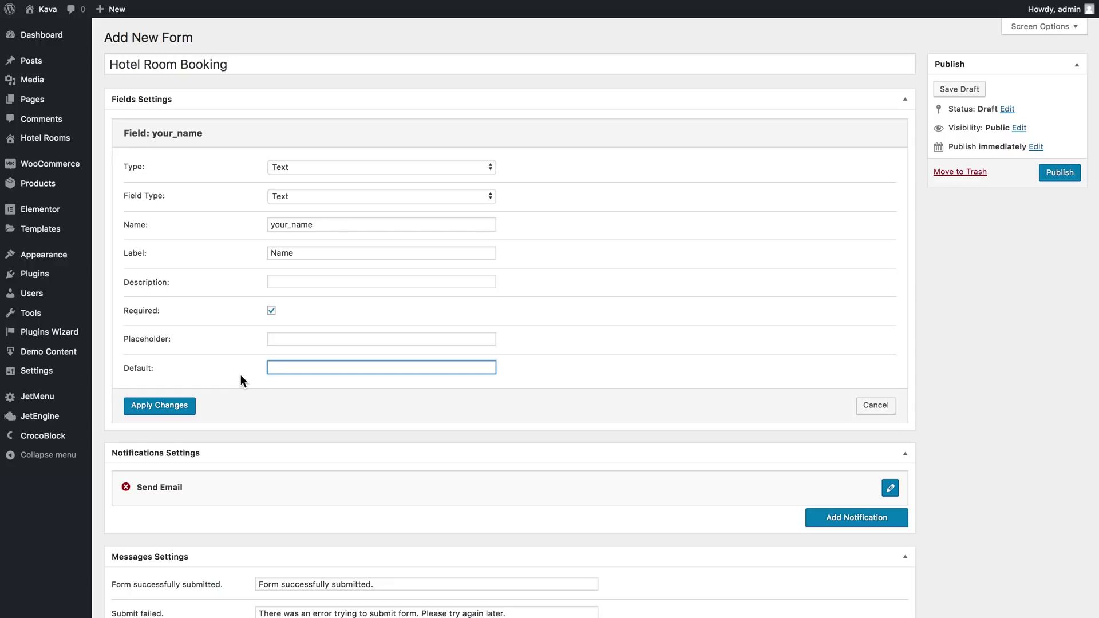
pyautogui.click(299, 344)
pyautogui.click(299, 363)
pyautogui.click(304, 338)
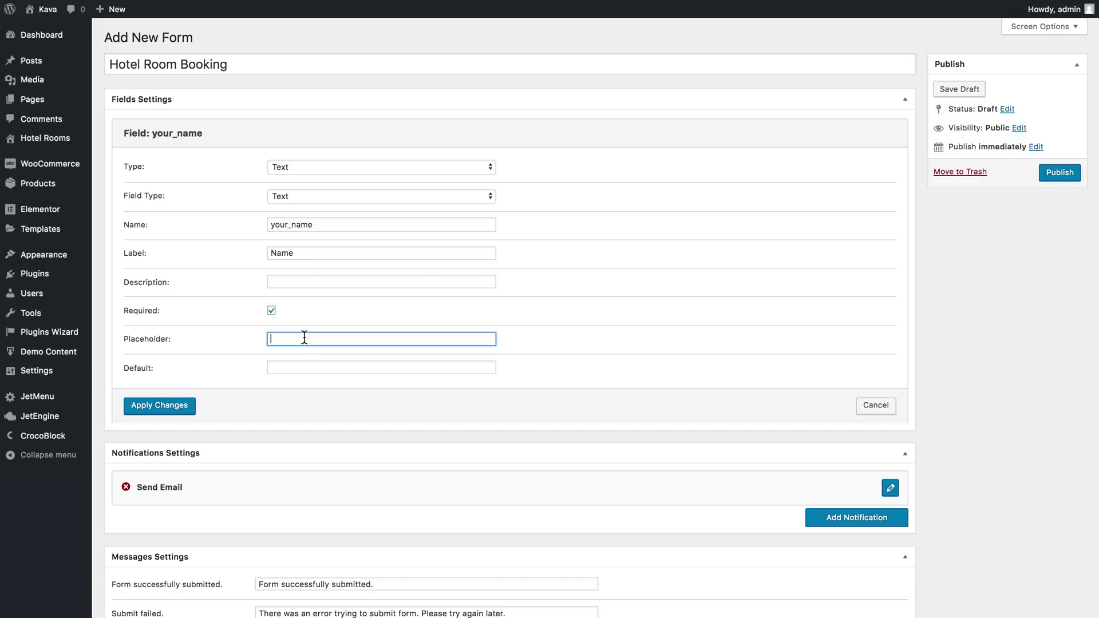
pyautogui.click(182, 406)
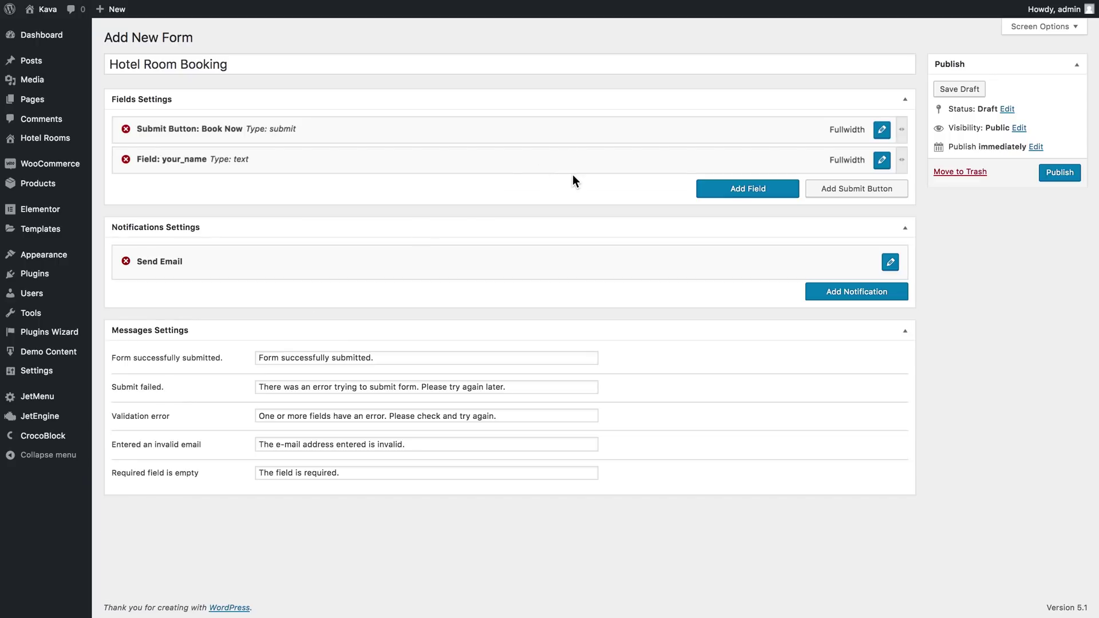
# Place the your_name field above the submit button at 1/2 width and add a second 1/2-width field beside it.
pyautogui.moveTo(572, 158); pyautogui.dragTo(571, 126)
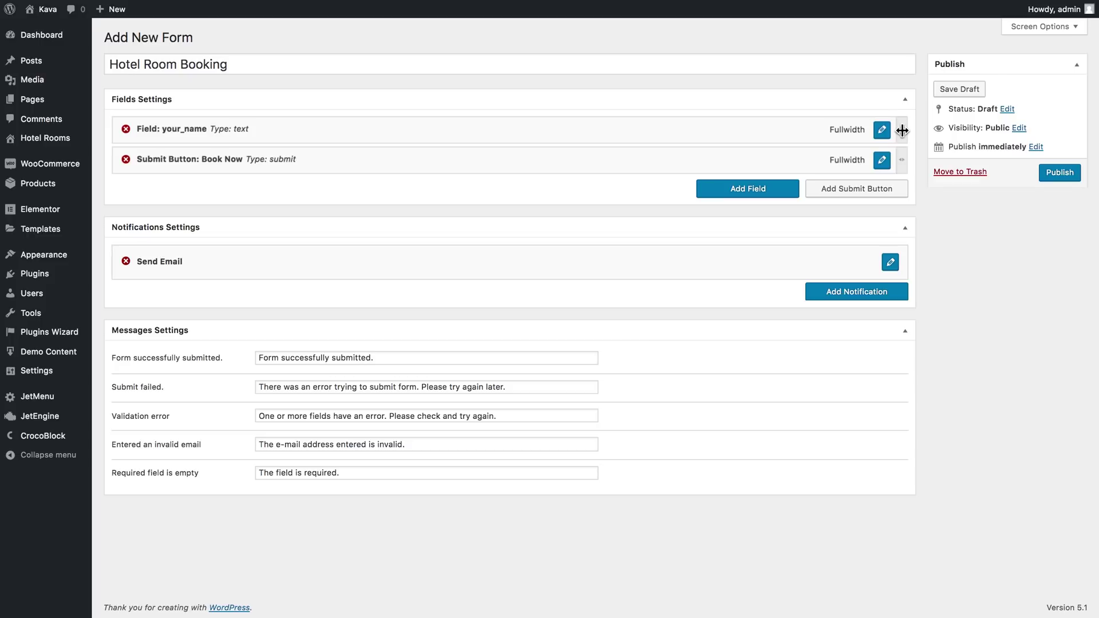
pyautogui.moveTo(902, 131); pyautogui.dragTo(507, 131)
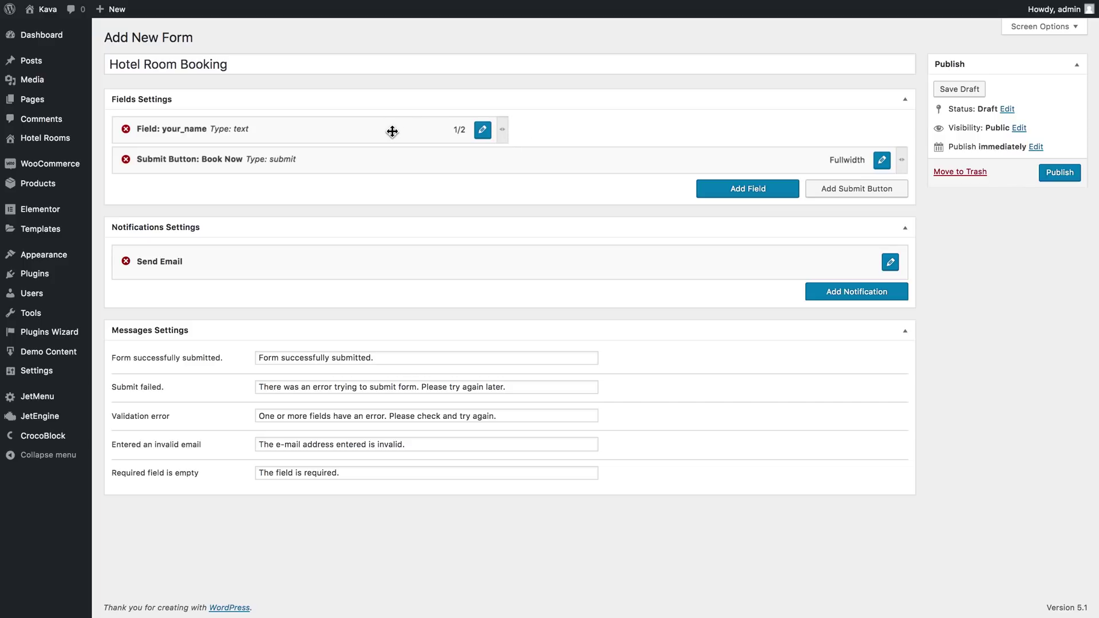
pyautogui.click(717, 192)
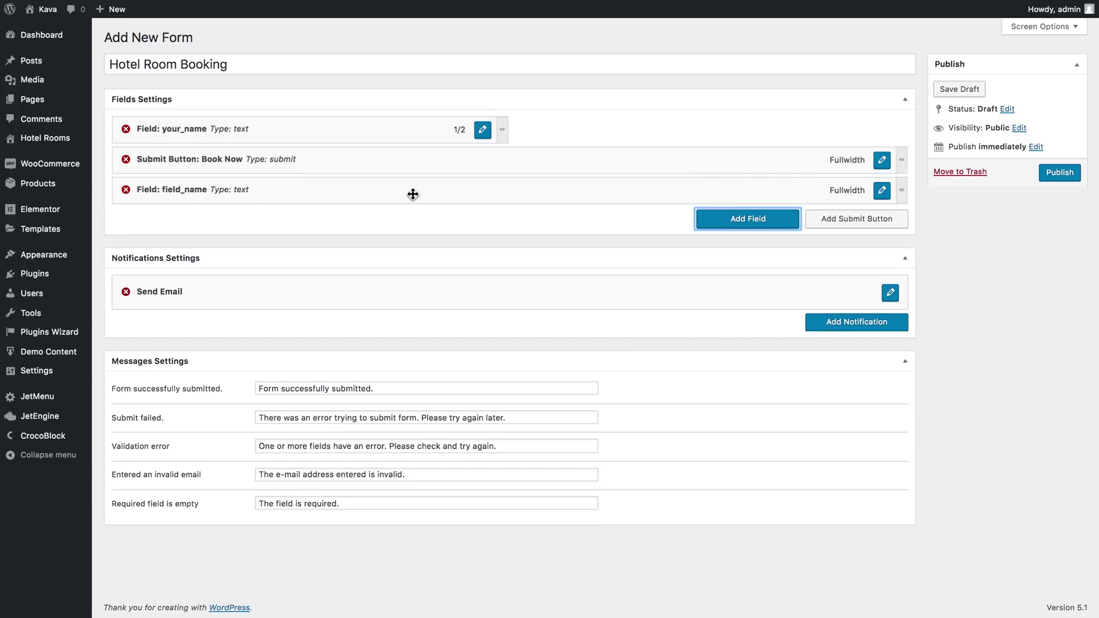
pyautogui.moveTo(898, 179); pyautogui.dragTo(509, 160)
pyautogui.moveTo(421, 171); pyautogui.dragTo(836, 139)
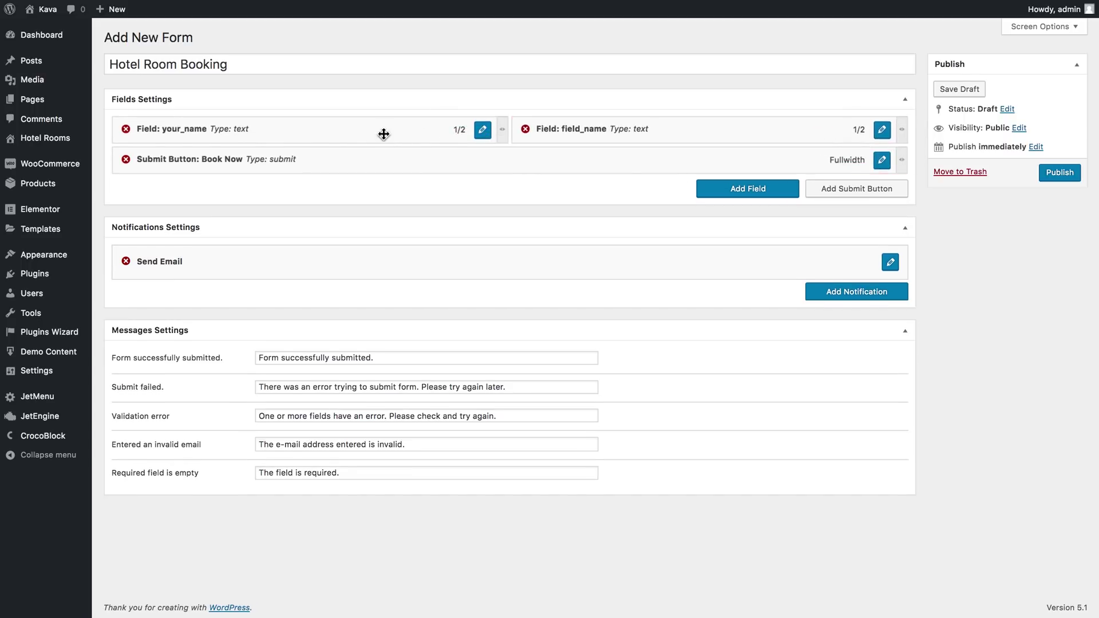
# Name the second field your_last_name, with the label "Last Name" and the placeholder "Your Last Name", and apply the changes.
pyautogui.click(879, 134)
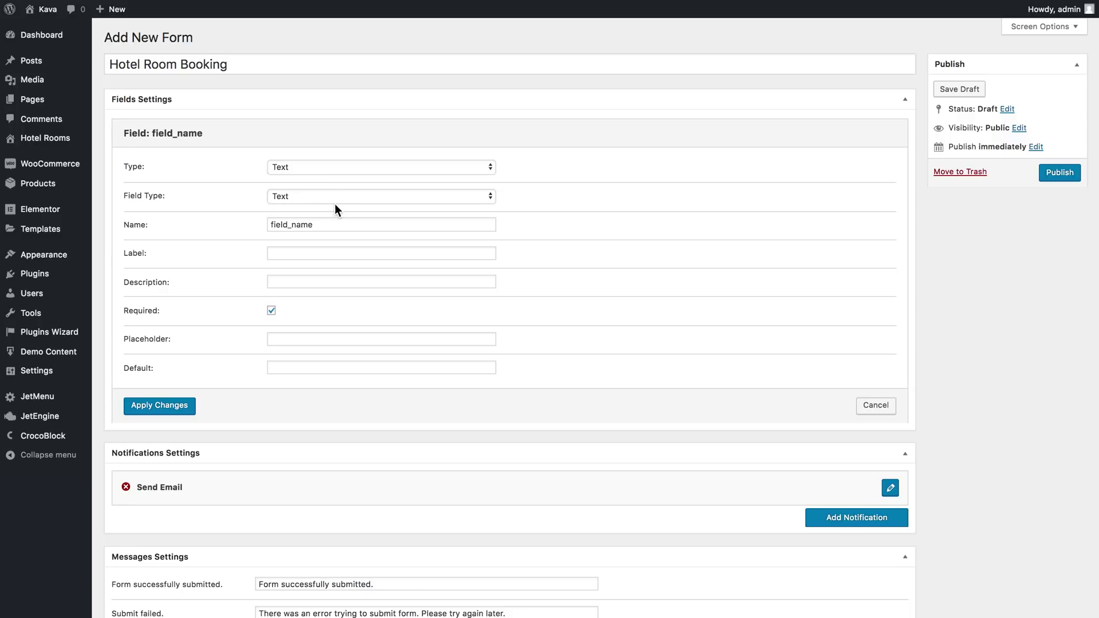
pyautogui.click(287, 223)
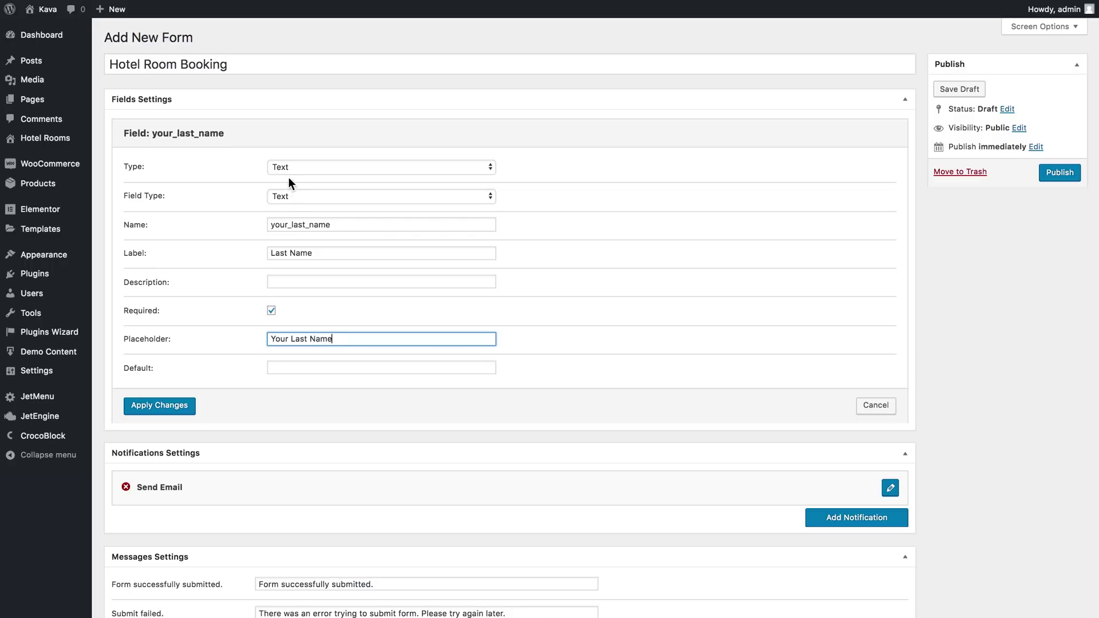
pyautogui.click(165, 408)
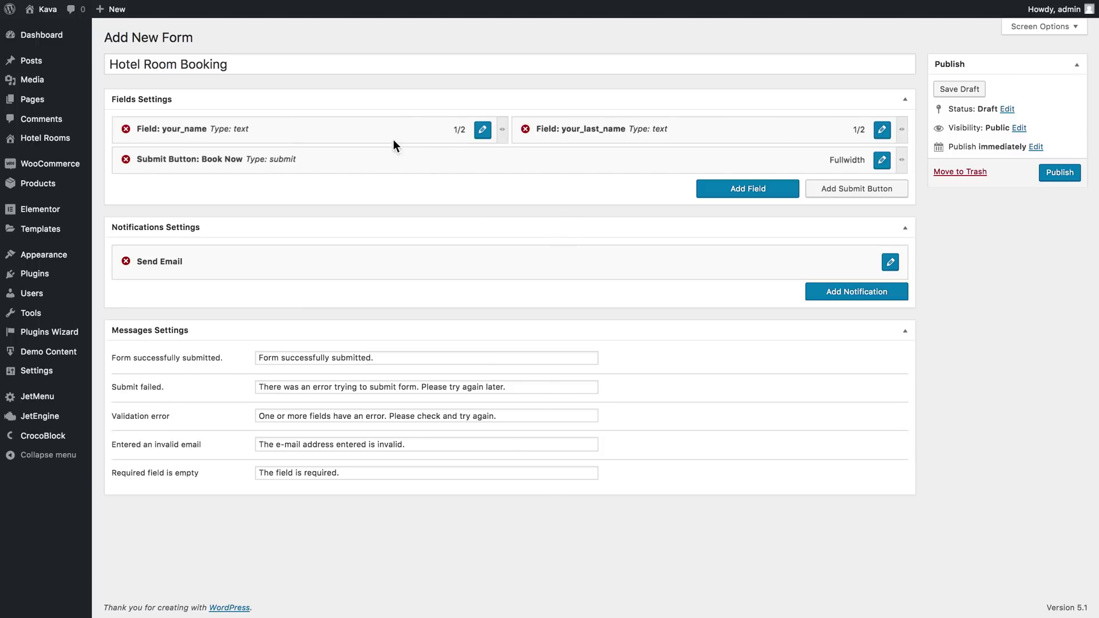
# Add a full-width text field directly above the submit button and set its field type to Email.
pyautogui.click(724, 191)
pyautogui.moveTo(535, 187); pyautogui.dragTo(538, 160)
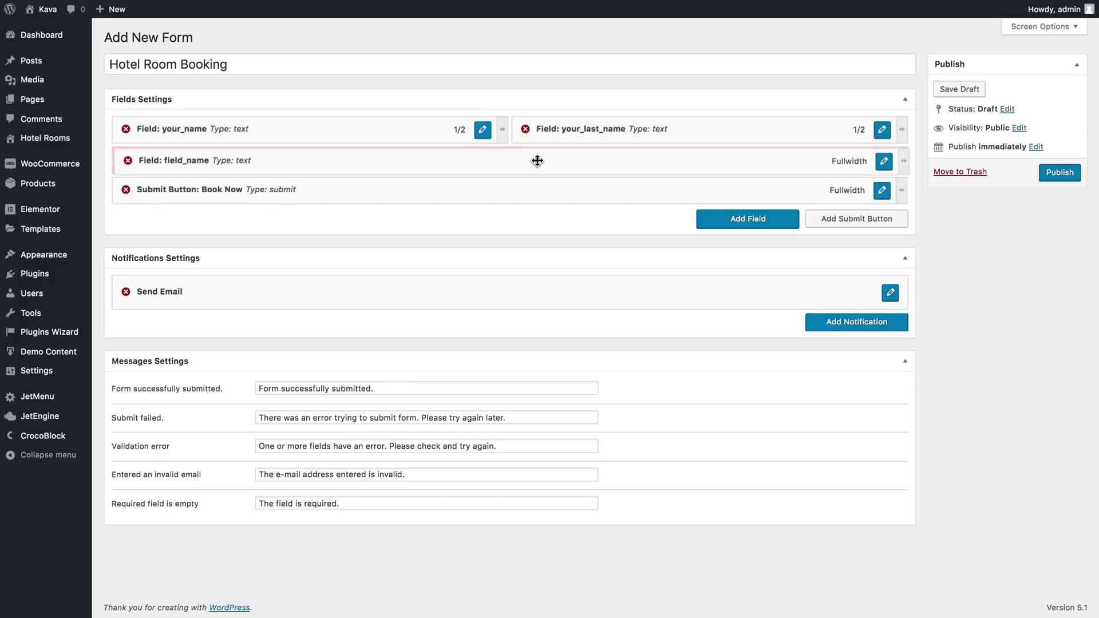
pyautogui.click(883, 161)
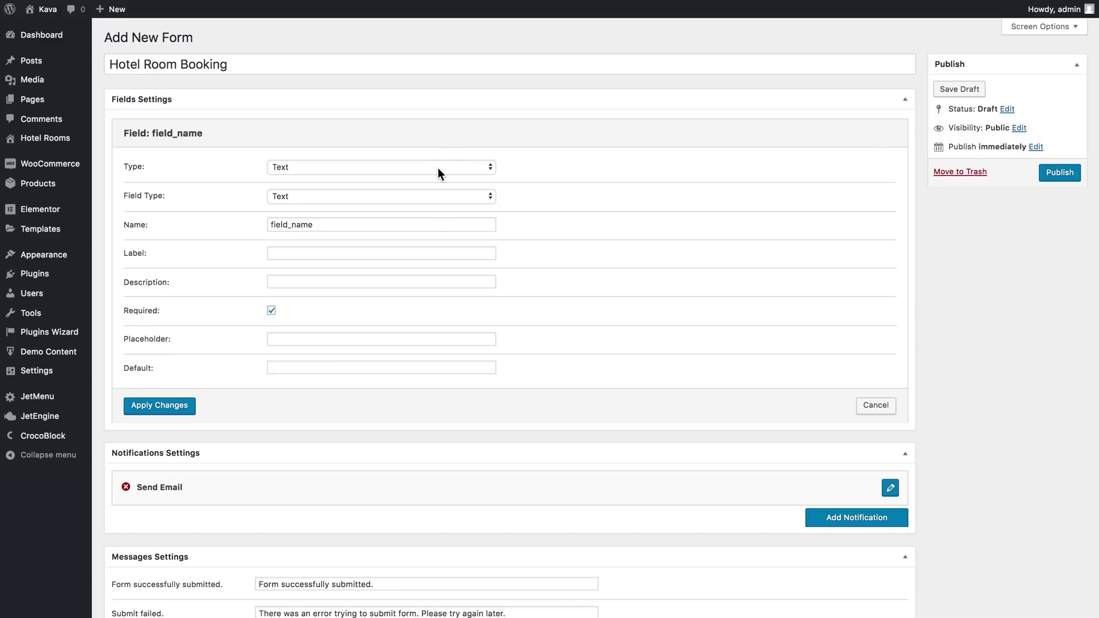
pyautogui.click(438, 168)
pyautogui.click(437, 168)
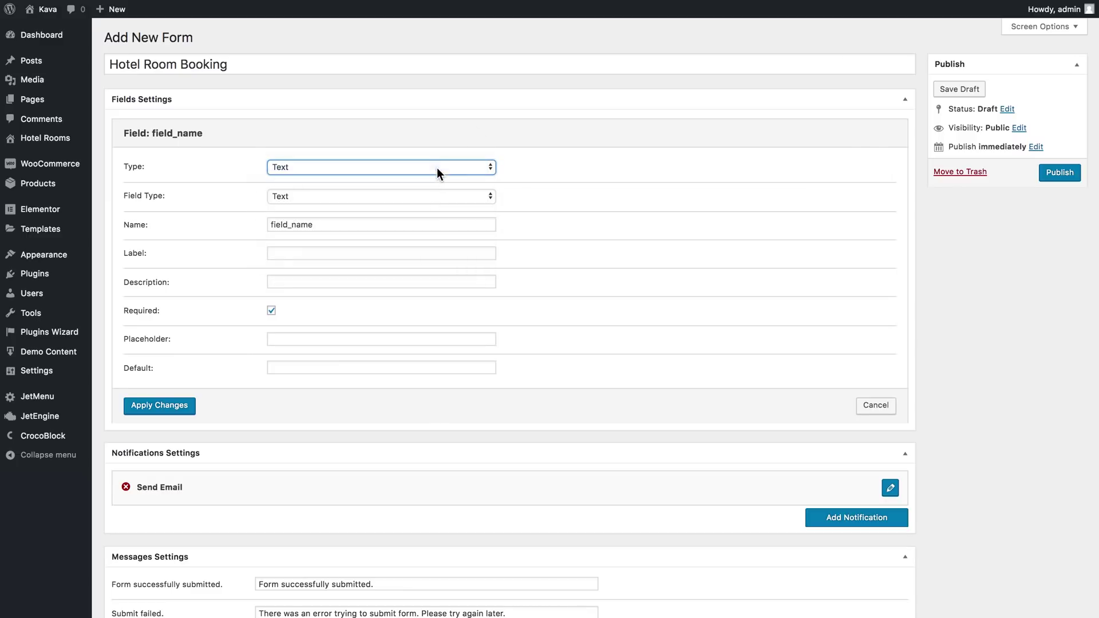
pyautogui.click(425, 194)
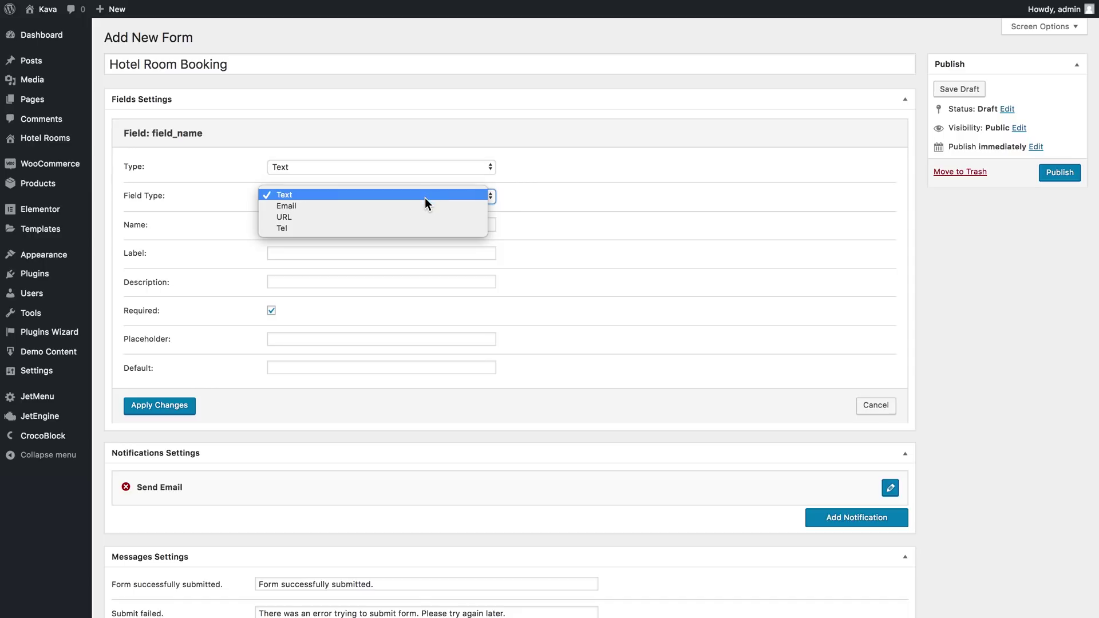
pyautogui.click(421, 205)
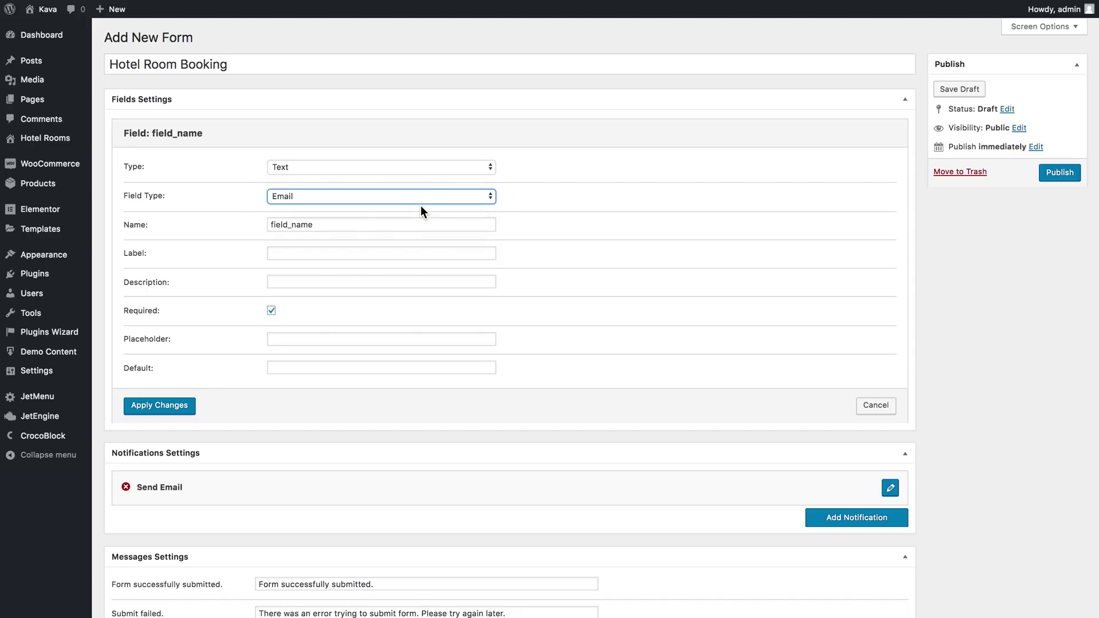
# Name the email field your_email, with the label "Email" and a sample email address as placeholder, and apply the changes.
pyautogui.doubleClick(297, 225)
pyautogui.write('email')
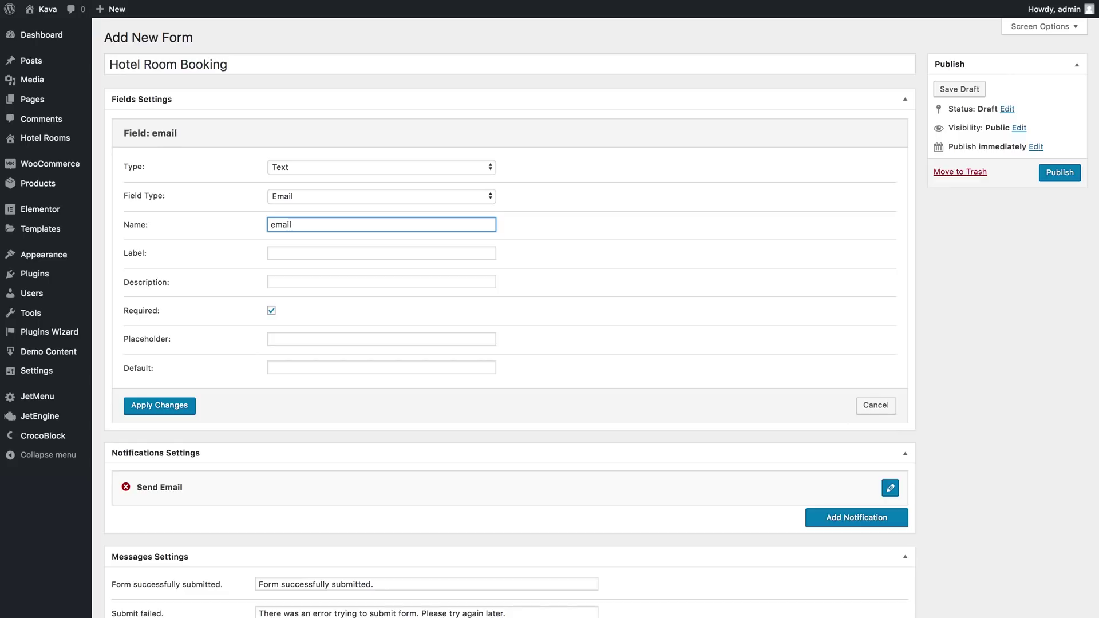
pyautogui.write('your_')
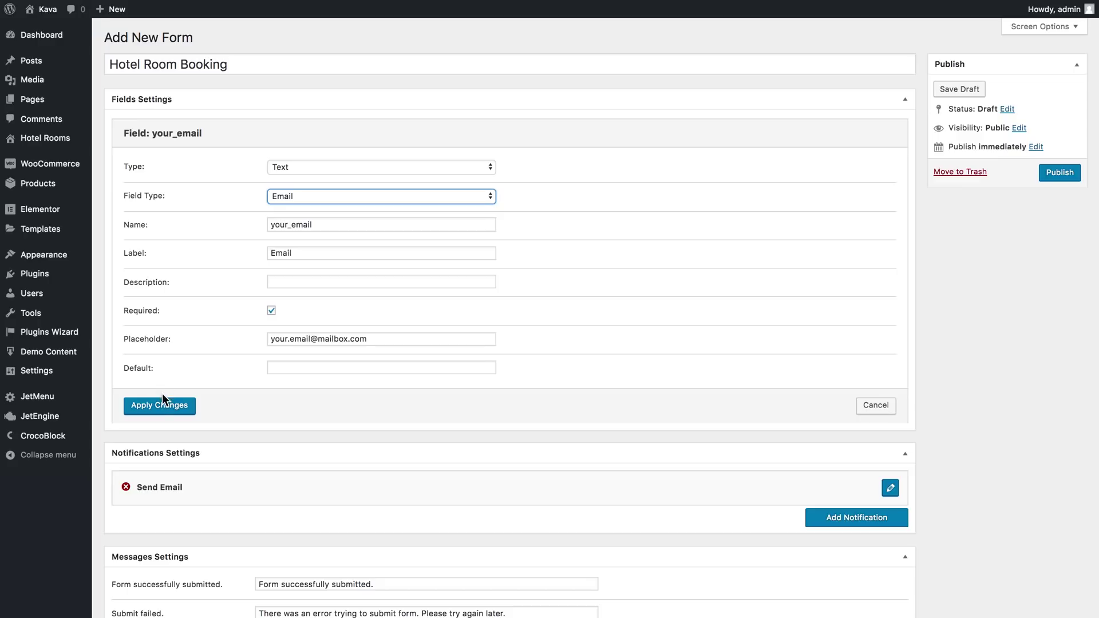
pyautogui.click(163, 401)
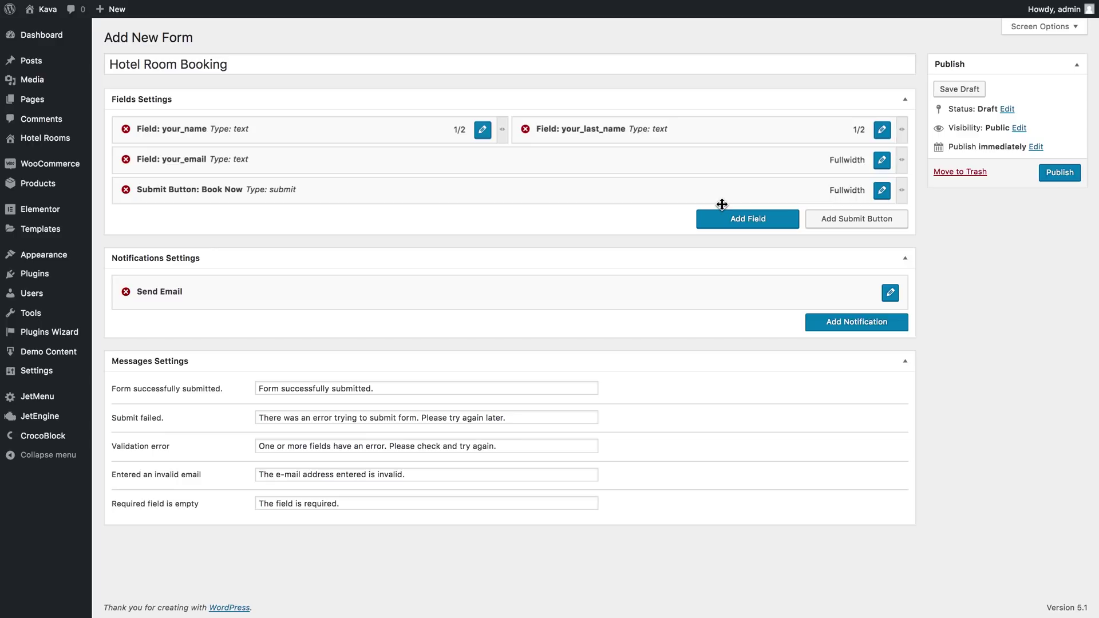
# Add a full-width field directly above the submit button and set its type to Number.
pyautogui.click(742, 219)
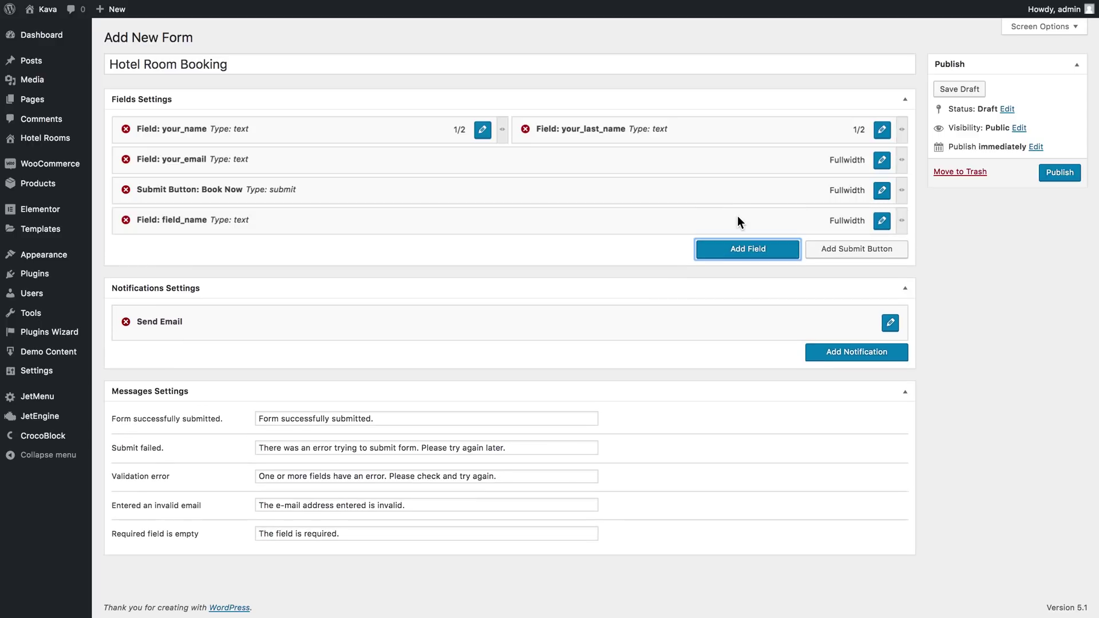
pyautogui.moveTo(656, 224); pyautogui.dragTo(653, 197)
pyautogui.click(882, 191)
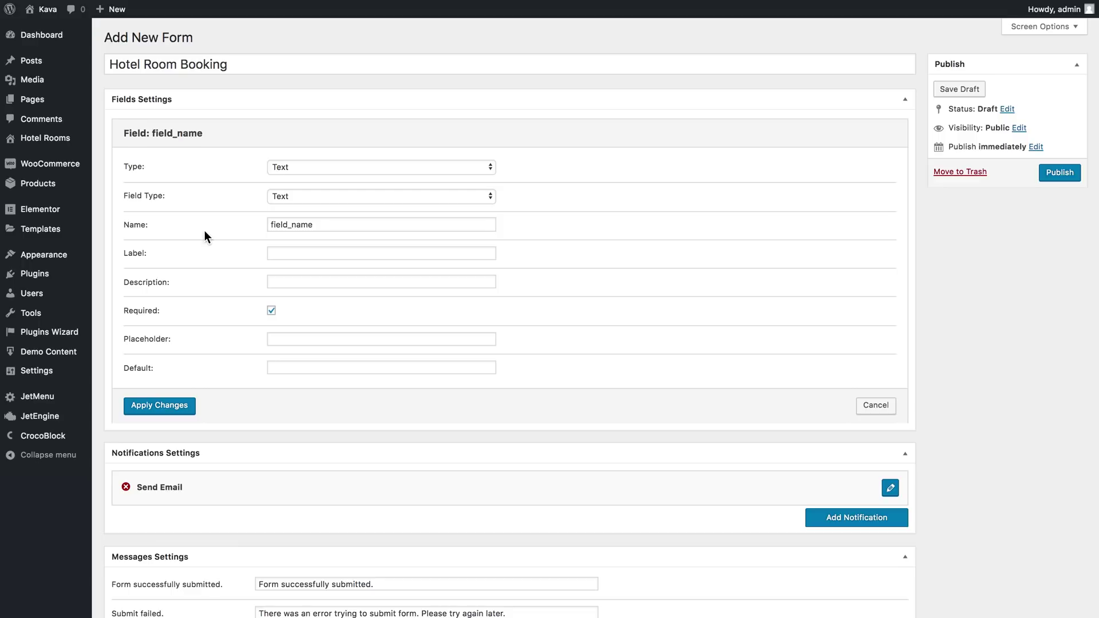
pyautogui.click(299, 198)
pyautogui.click(308, 173)
pyautogui.click(307, 169)
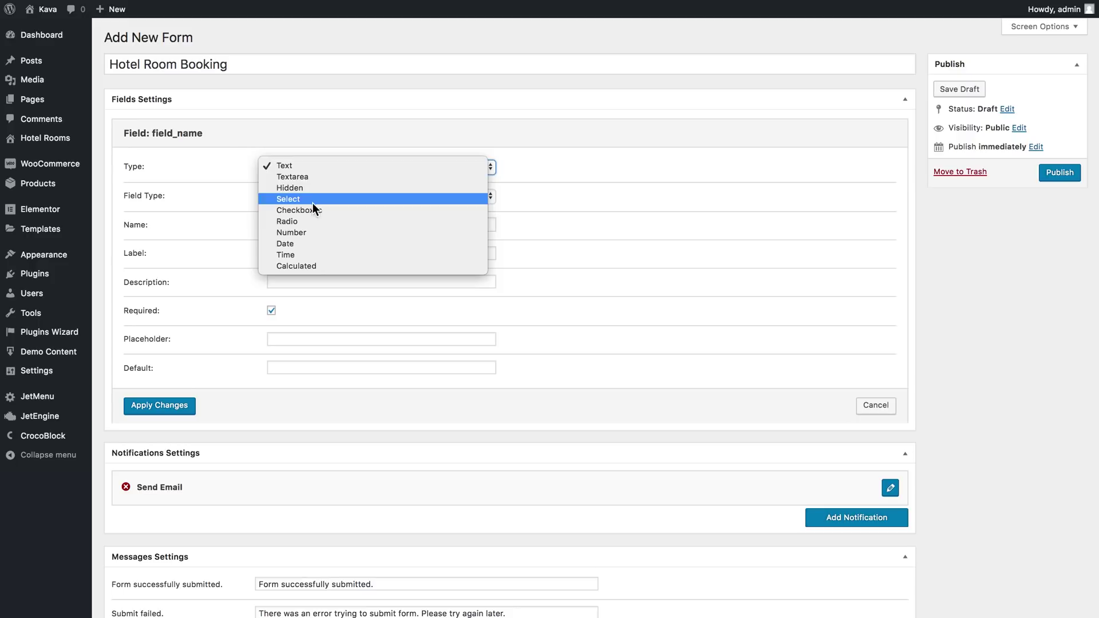
pyautogui.click(211, 198)
pyautogui.click(321, 171)
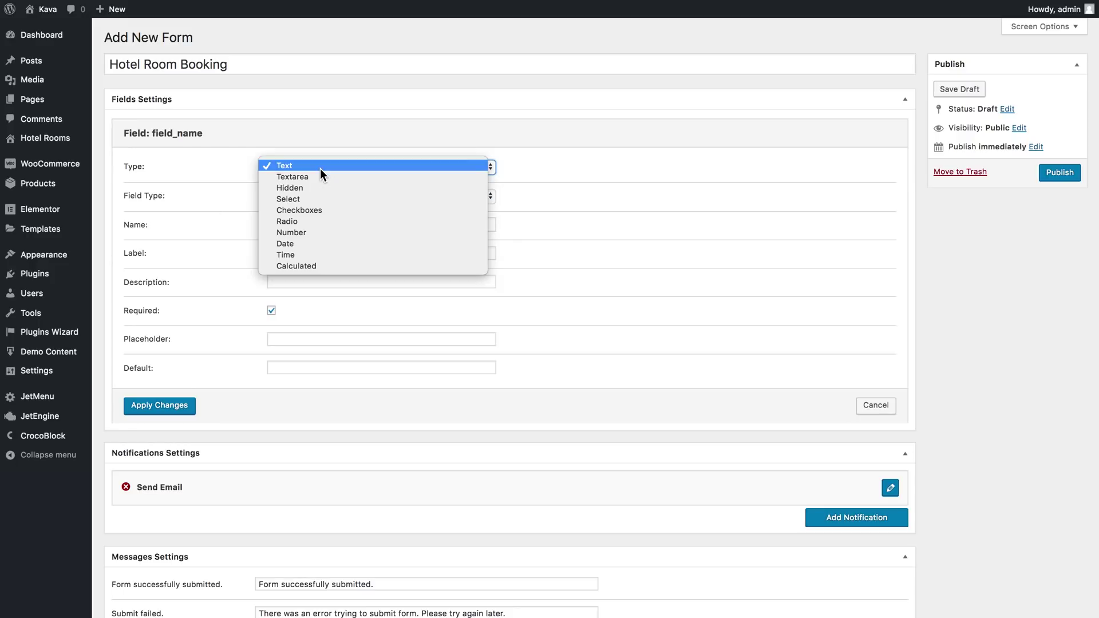
pyautogui.click(287, 232)
# Name the number field persons_number and label it "Persons".
pyautogui.tripleClick(310, 196)
pyautogui.write('persons_number')
pyautogui.click(279, 223)
pyautogui.write('Persons')
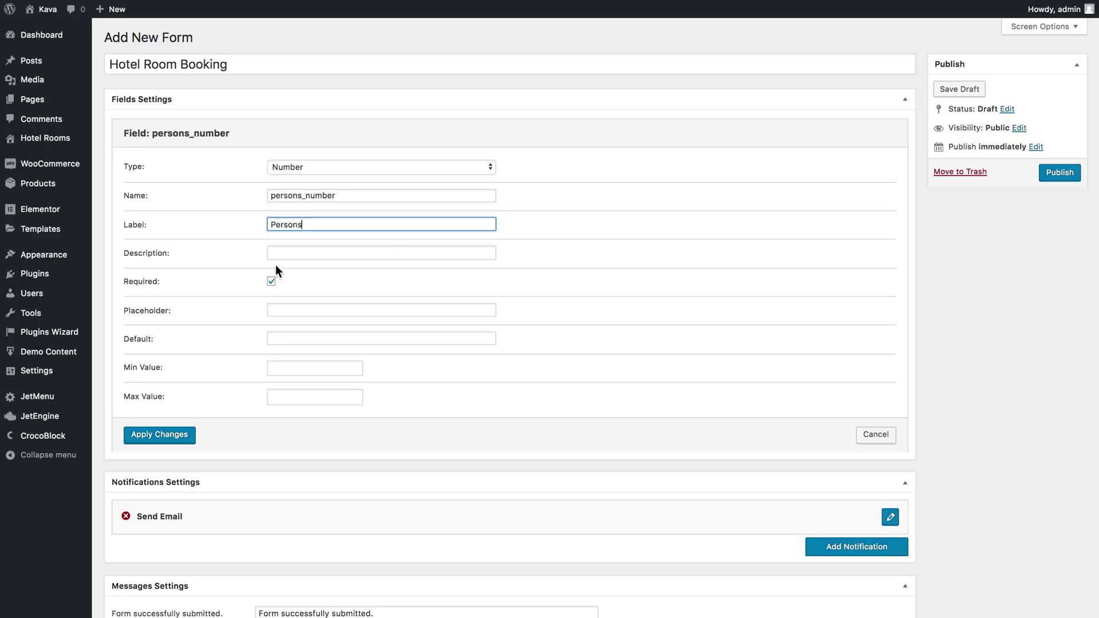
# Set the persons field's default to 1, minimum value to 1 and maximum value to 6, and apply the changes.
pyautogui.click(298, 309)
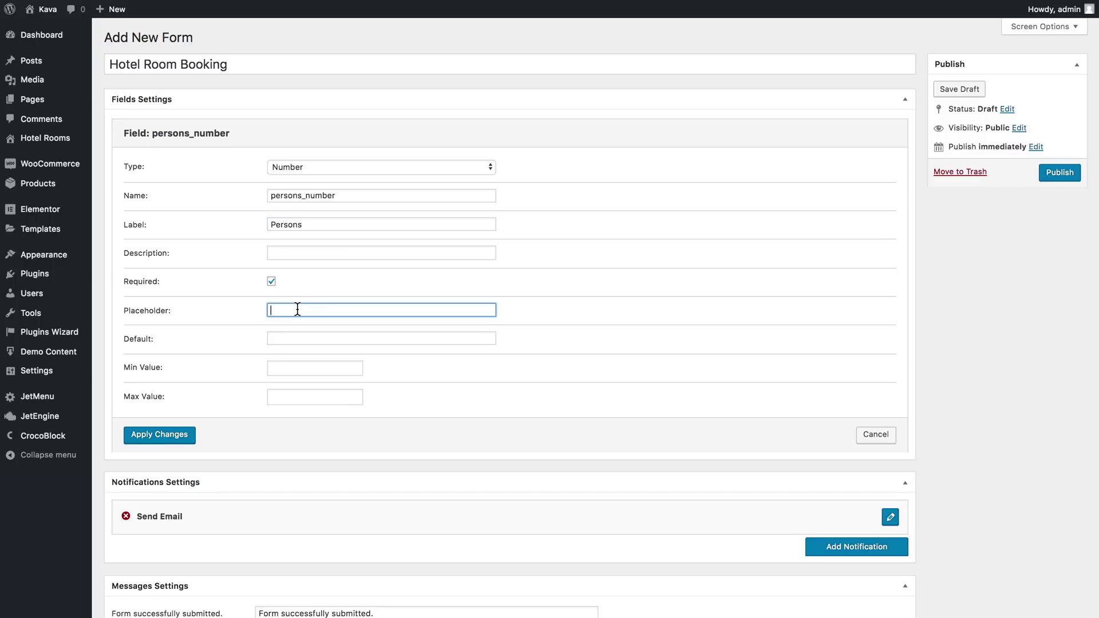
pyautogui.click(297, 339)
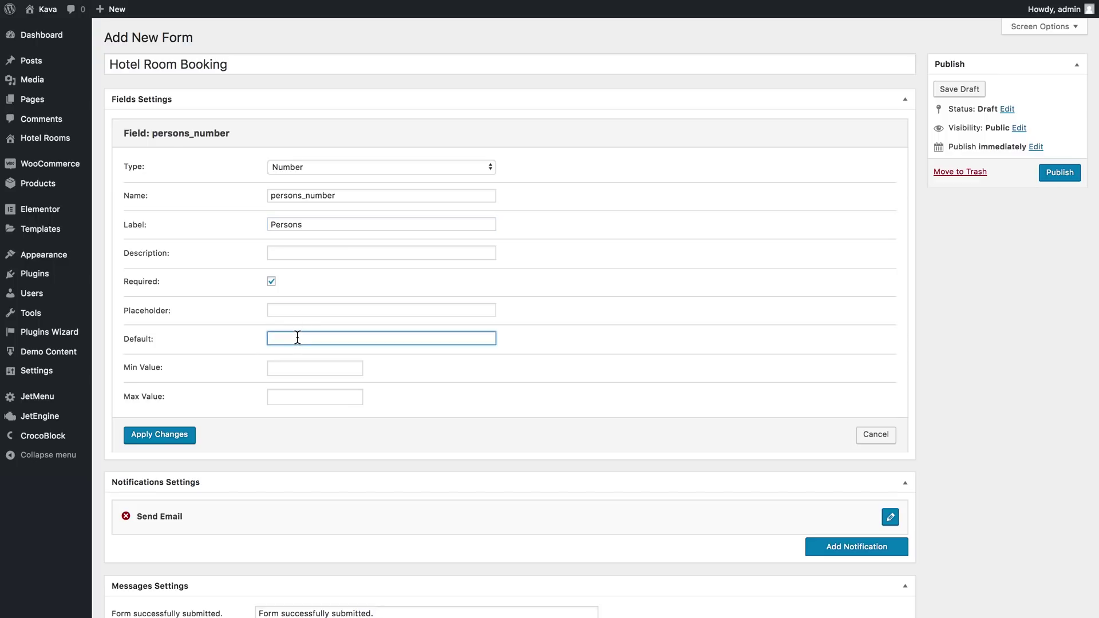
pyautogui.write('1')
pyautogui.click(301, 373)
pyautogui.write('1')
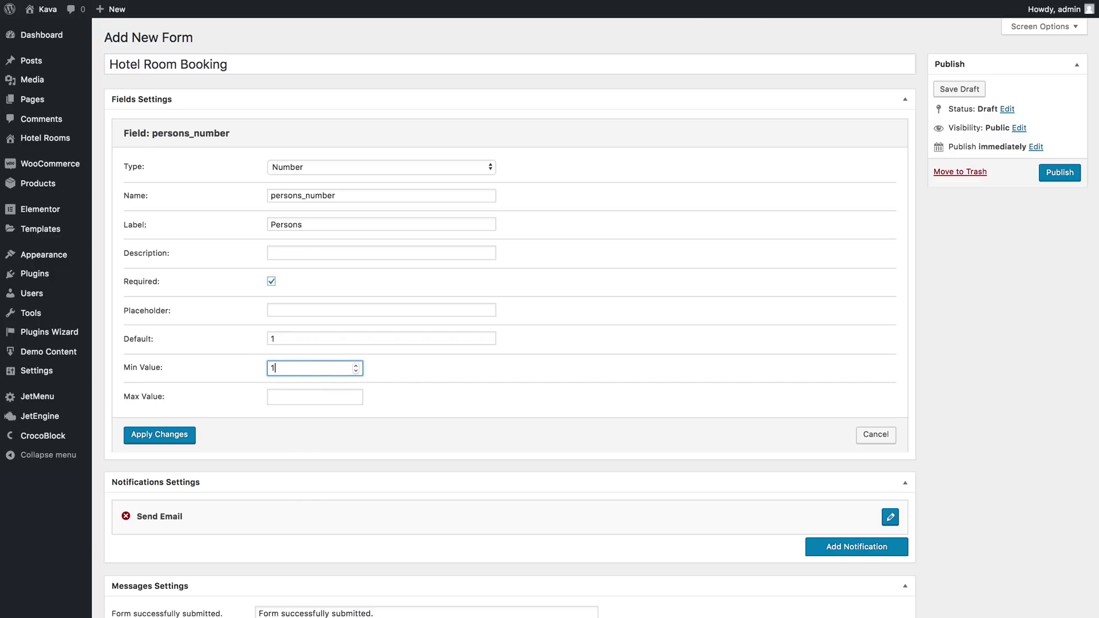
pyautogui.click(317, 399)
pyautogui.write('6')
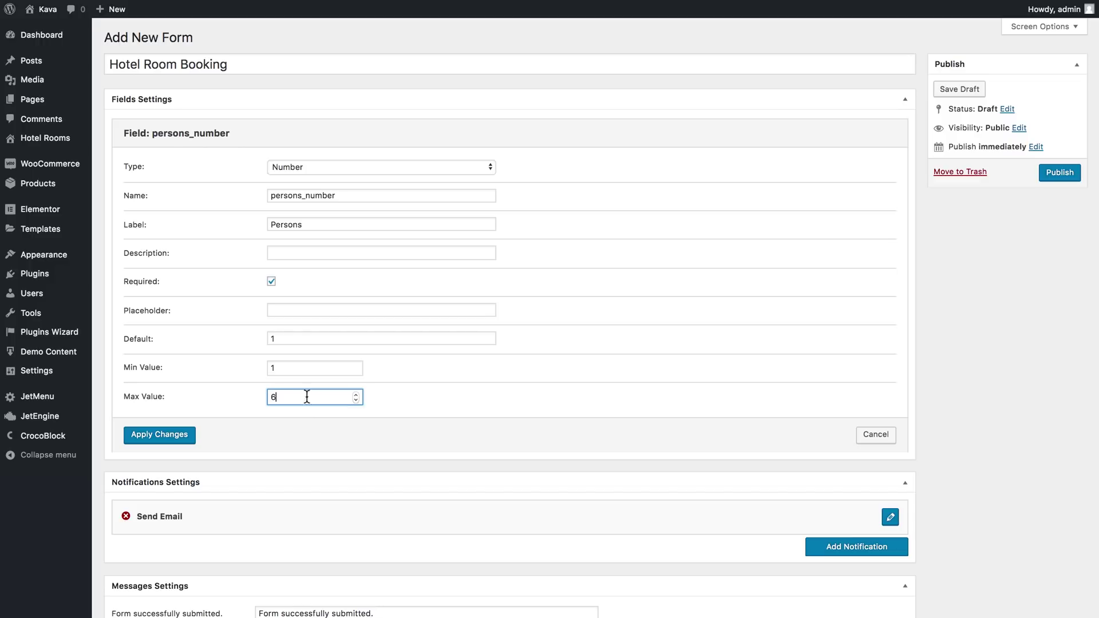
pyautogui.click(161, 436)
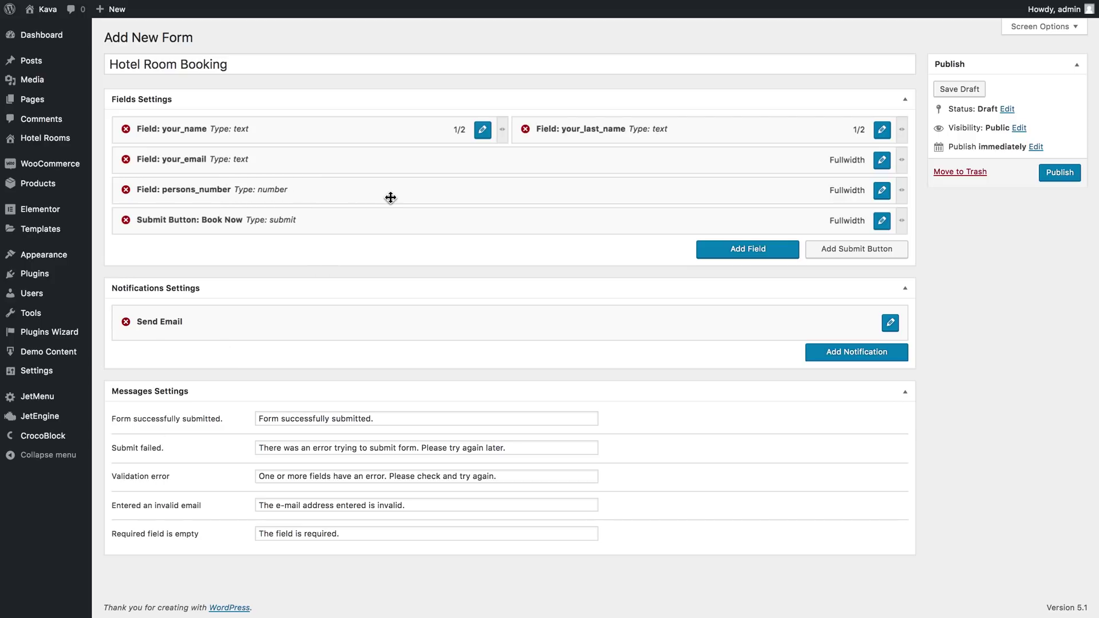
# Add a Date field above the submit button with the name date and the label "Date", and apply the changes.
pyautogui.click(756, 253)
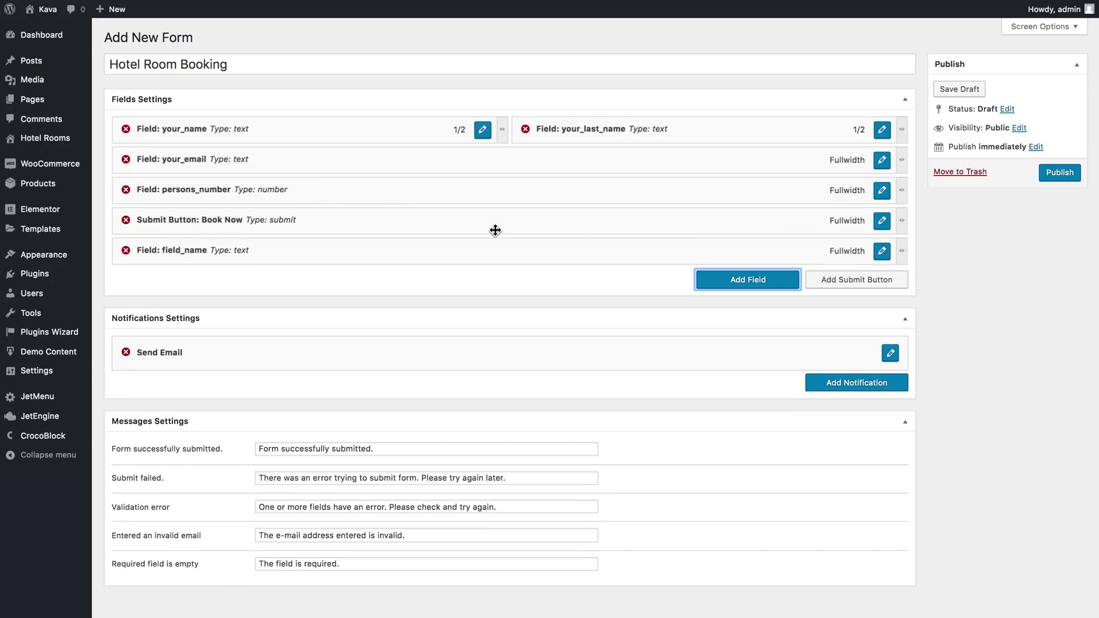
pyautogui.moveTo(493, 250); pyautogui.dragTo(493, 225)
pyautogui.click(882, 221)
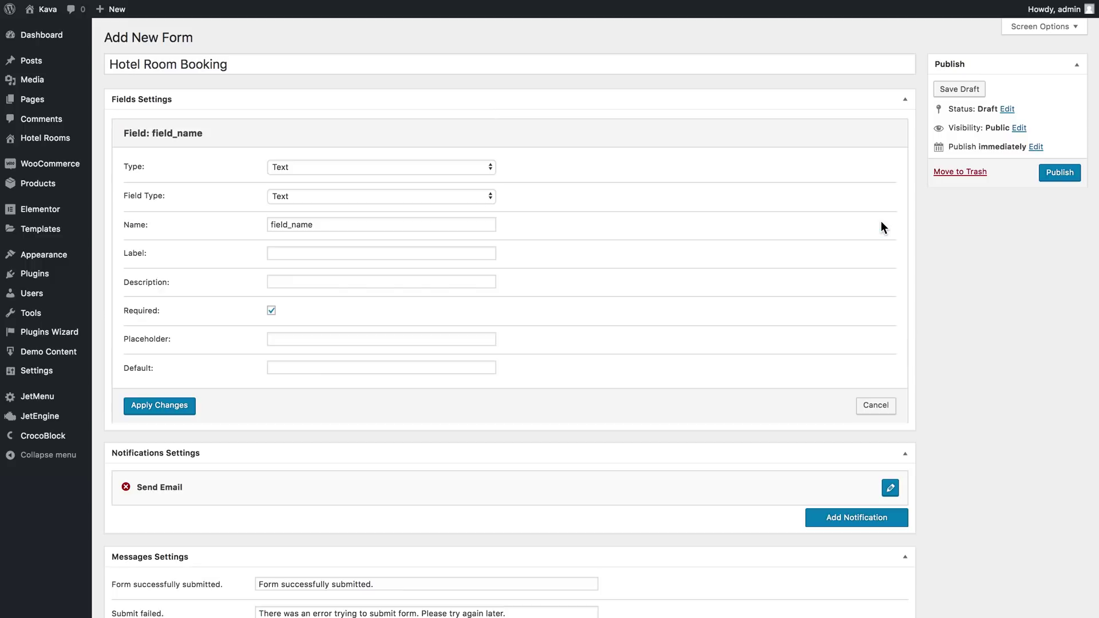
pyautogui.click(369, 166)
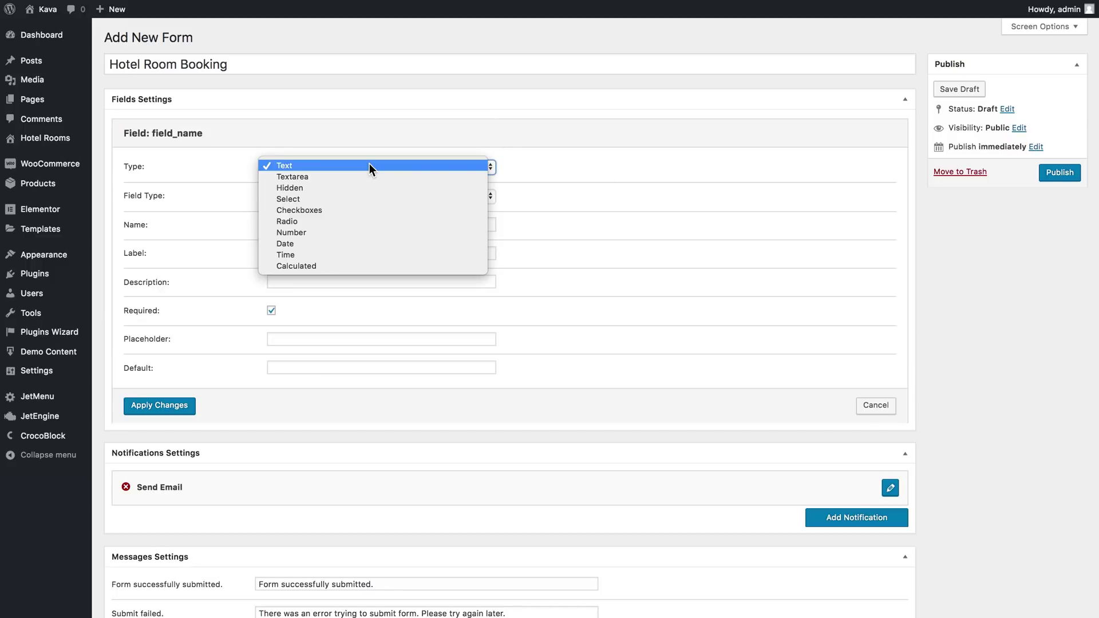
pyautogui.click(338, 244)
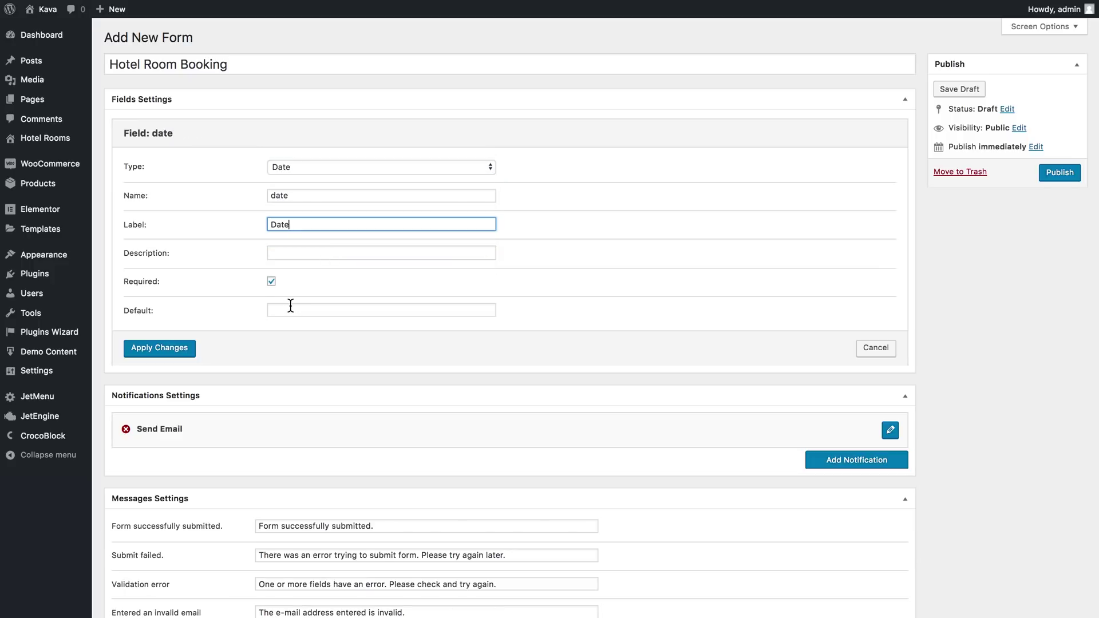
pyautogui.click(184, 349)
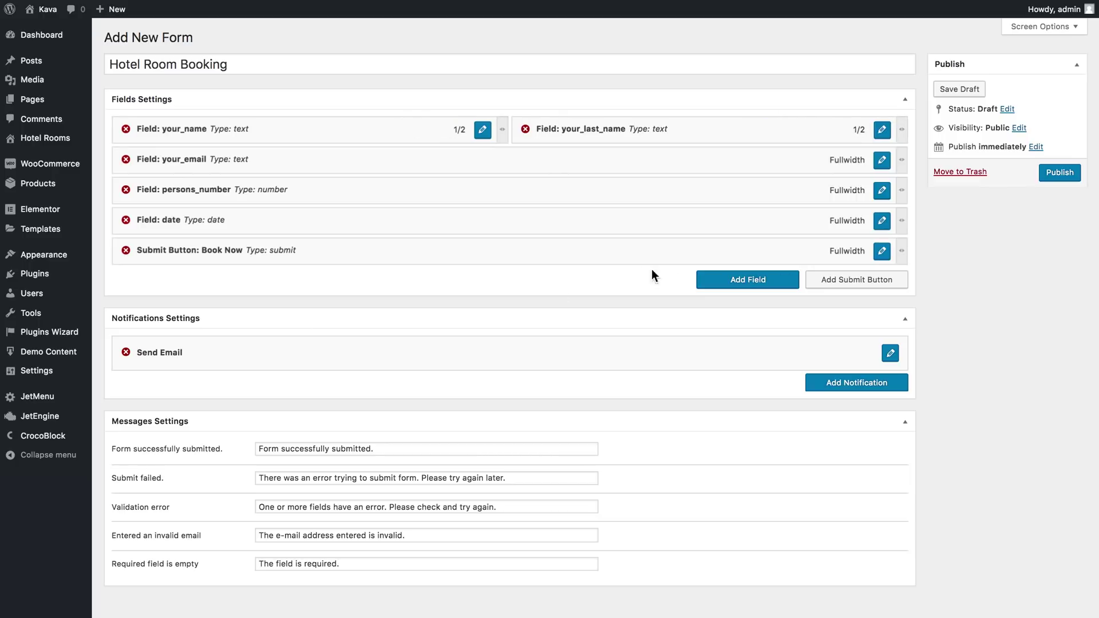
# Add another field between the date field and the submit button and set its type to Time.
pyautogui.click(718, 279)
pyautogui.moveTo(530, 287)
pyautogui.mouseDown()
pyautogui.moveTo(527, 262)
pyautogui.moveTo(533, 271)
pyautogui.mouseUp()
pyautogui.click(882, 252)
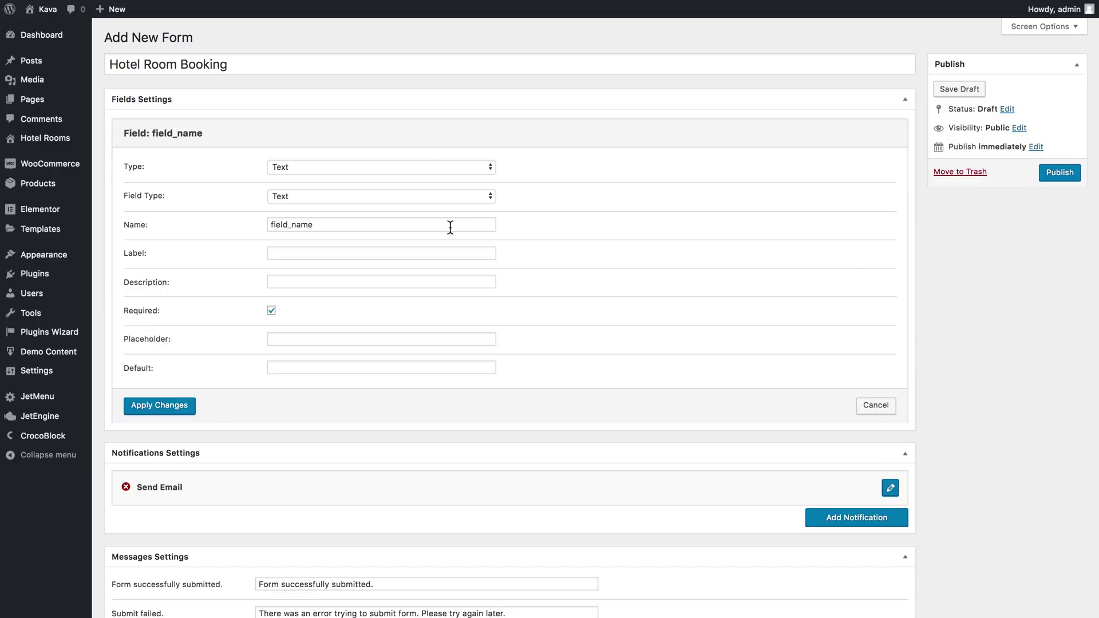
pyautogui.click(391, 166)
pyautogui.click(374, 255)
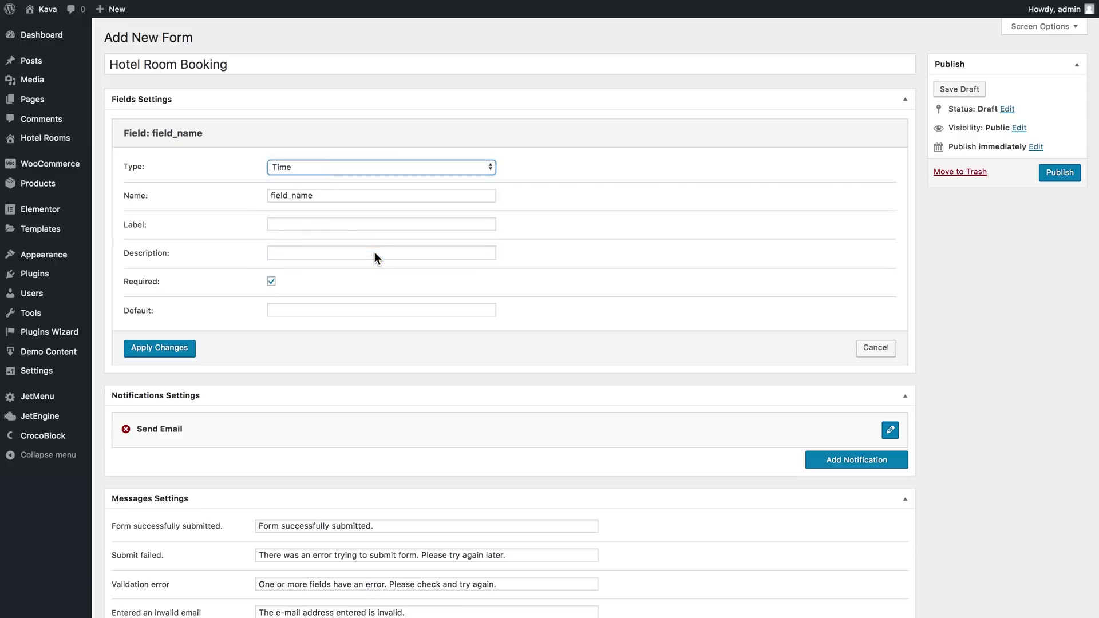
# Name the time field time, label it "Arrival Time", and apply the changes.
pyautogui.doubleClick(346, 190)
pyautogui.write('time')
pyautogui.press('Tab')
pyautogui.write('Arrival Time')
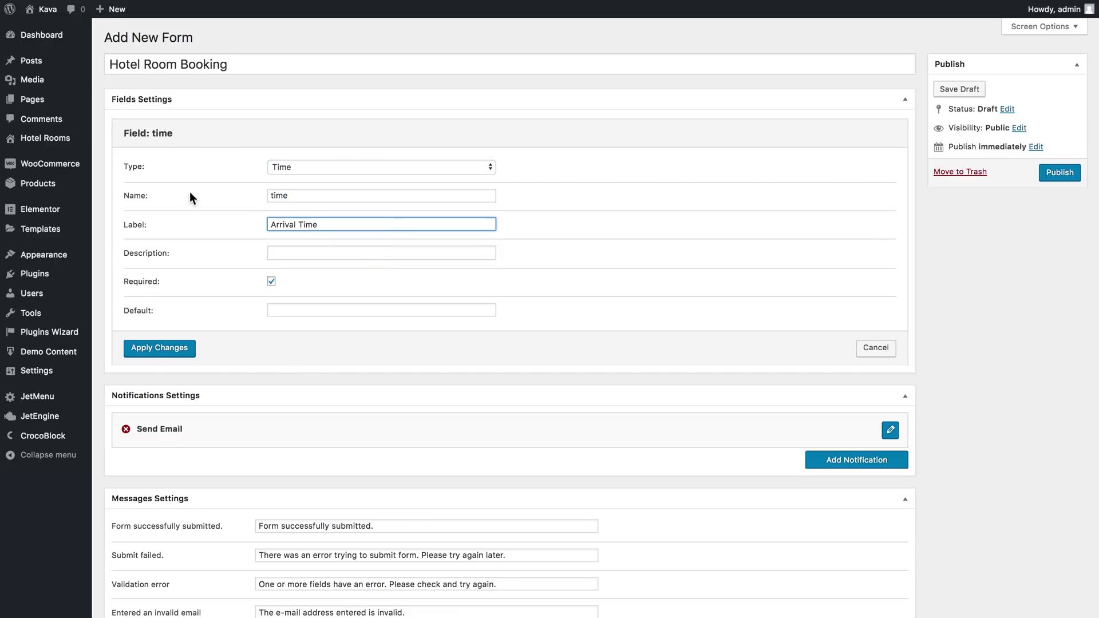
pyautogui.click(148, 349)
# Add a field below the time field, above the submit button, and set its type to Checkboxes.
pyautogui.click(741, 309)
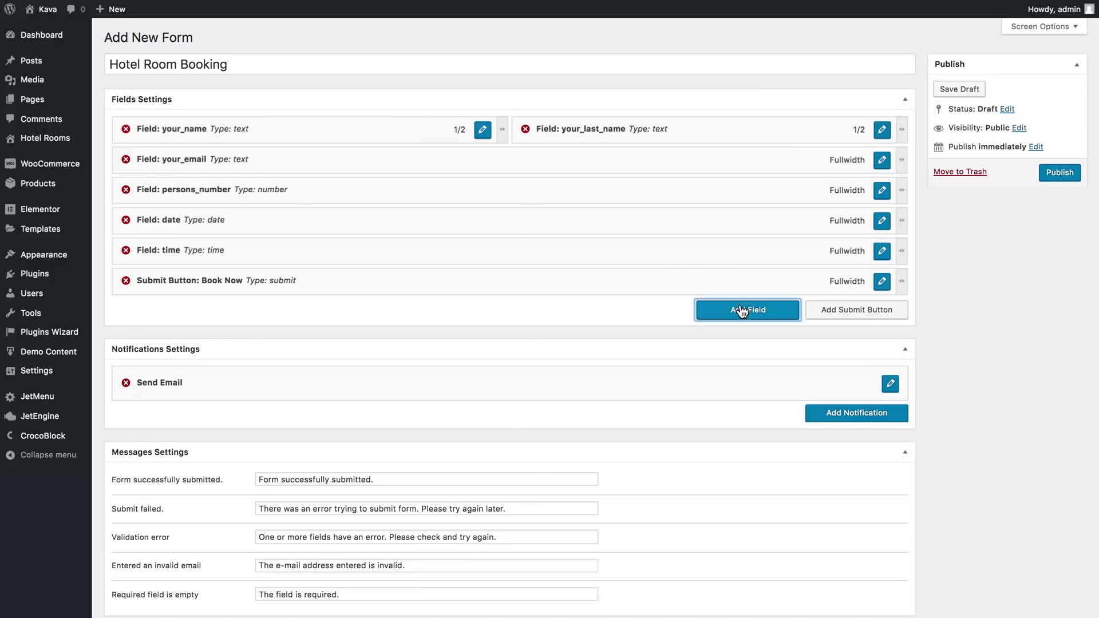
pyautogui.moveTo(400, 319); pyautogui.dragTo(387, 293)
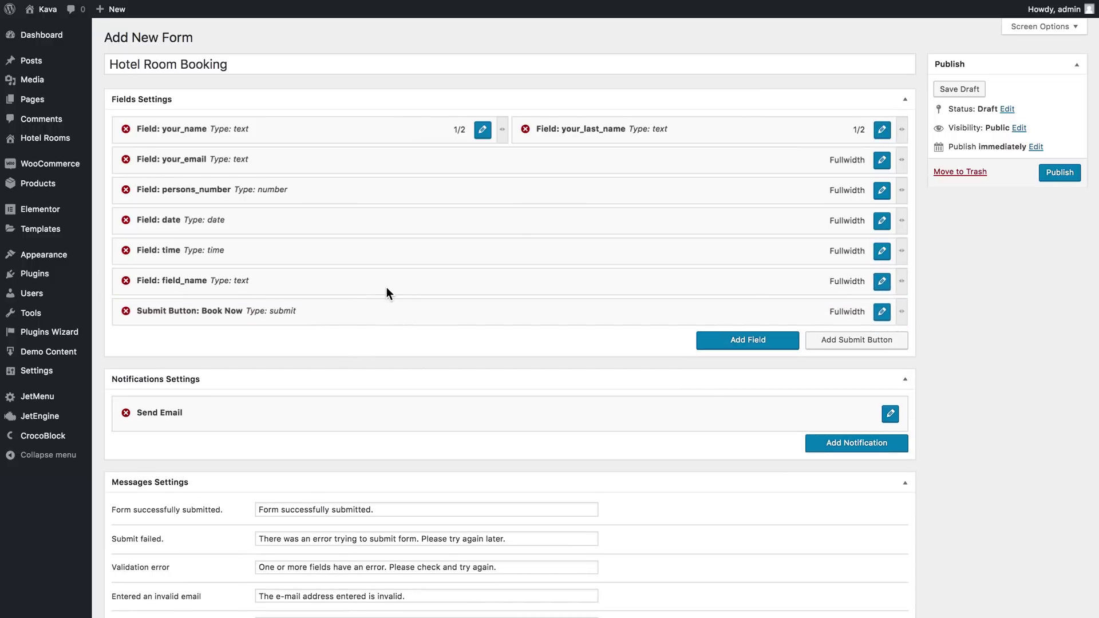
pyautogui.moveTo(64, 149)
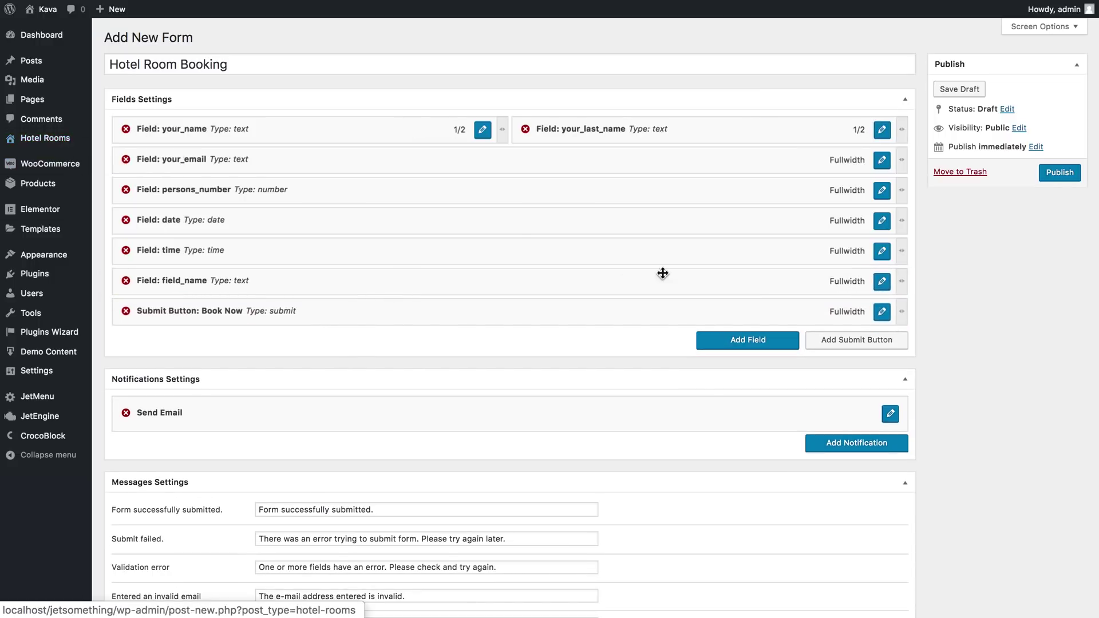
pyautogui.click(867, 281)
pyautogui.click(377, 167)
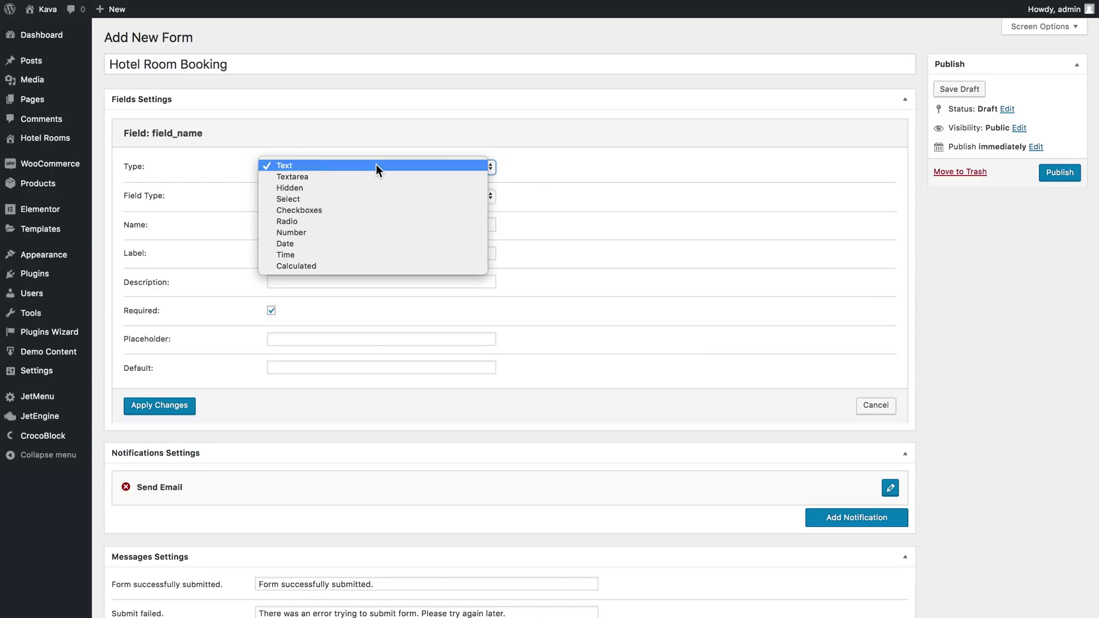
pyautogui.click(356, 210)
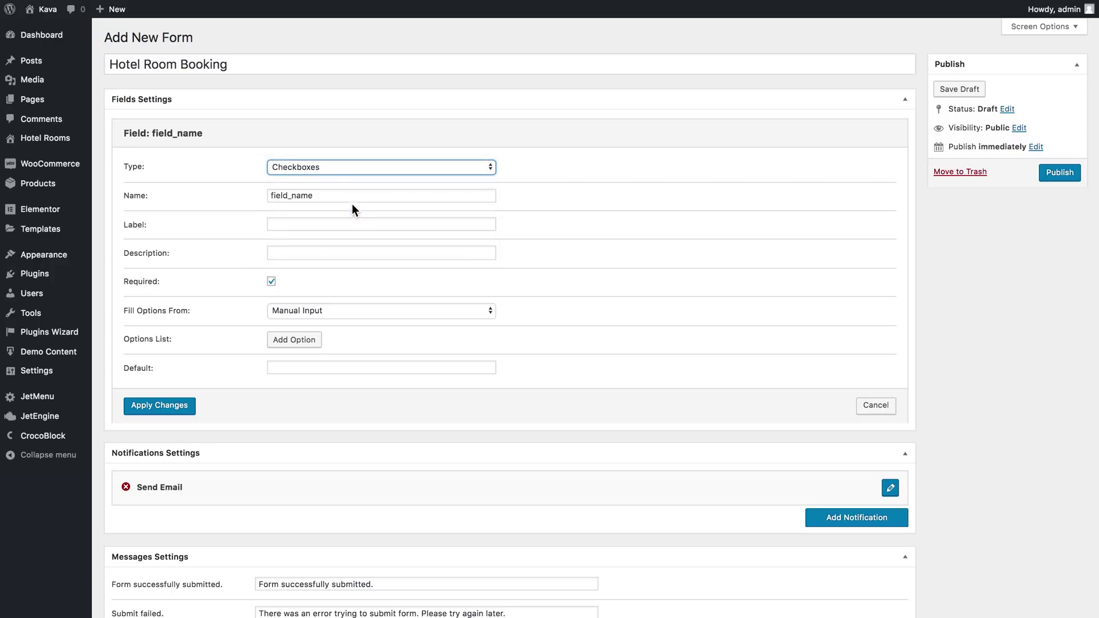
# Name the checkboxes field extra_services and label it "Extra Services".
pyautogui.doubleClick(330, 193)
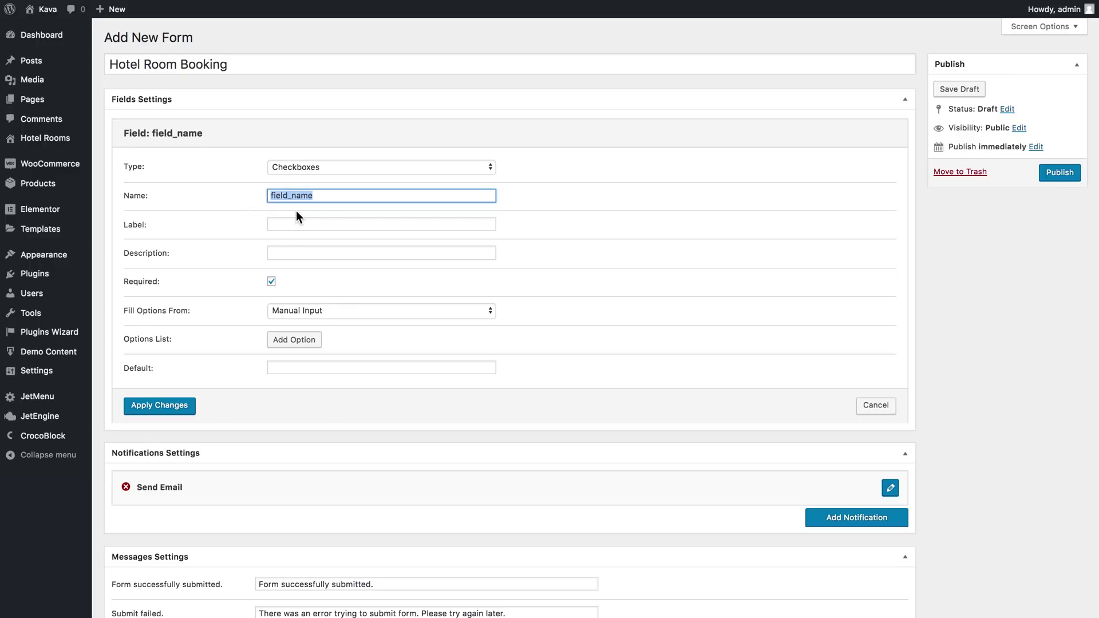
pyautogui.write('extra_services')
pyautogui.press('Tab')
pyautogui.write('Extra Services')
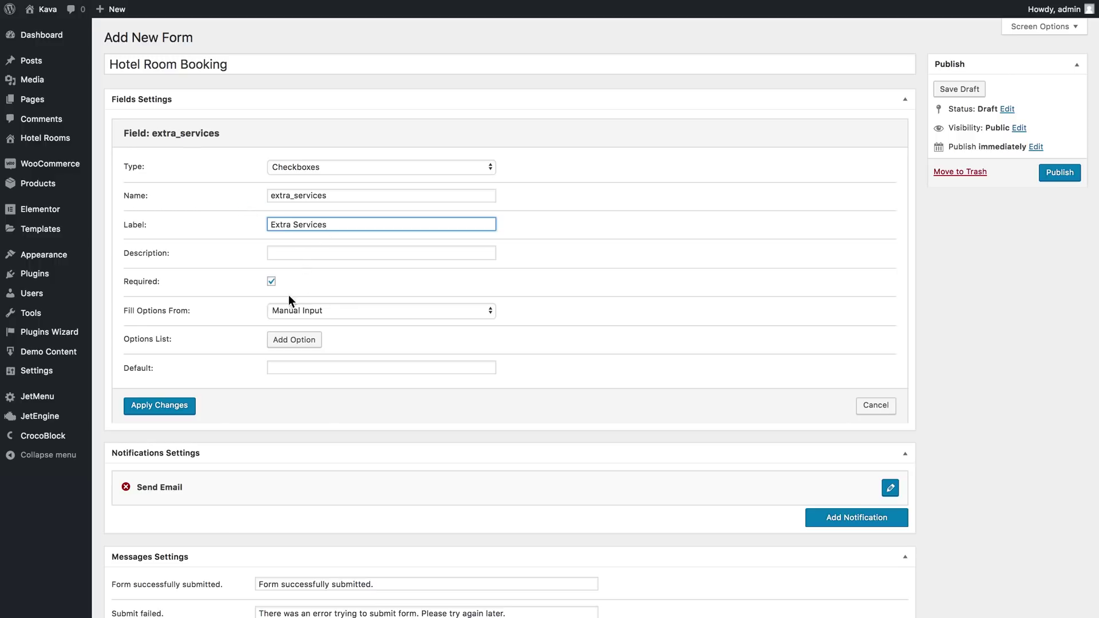
# Set the Extra Services field to fill its options from a Meta Field.
pyautogui.click(327, 310)
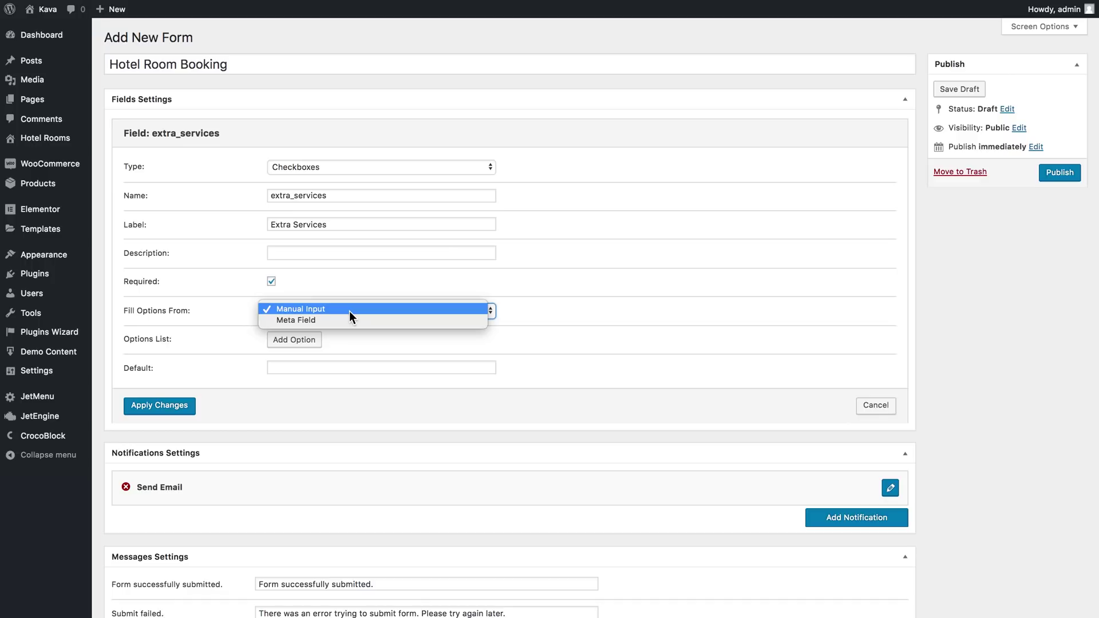
pyautogui.click(503, 342)
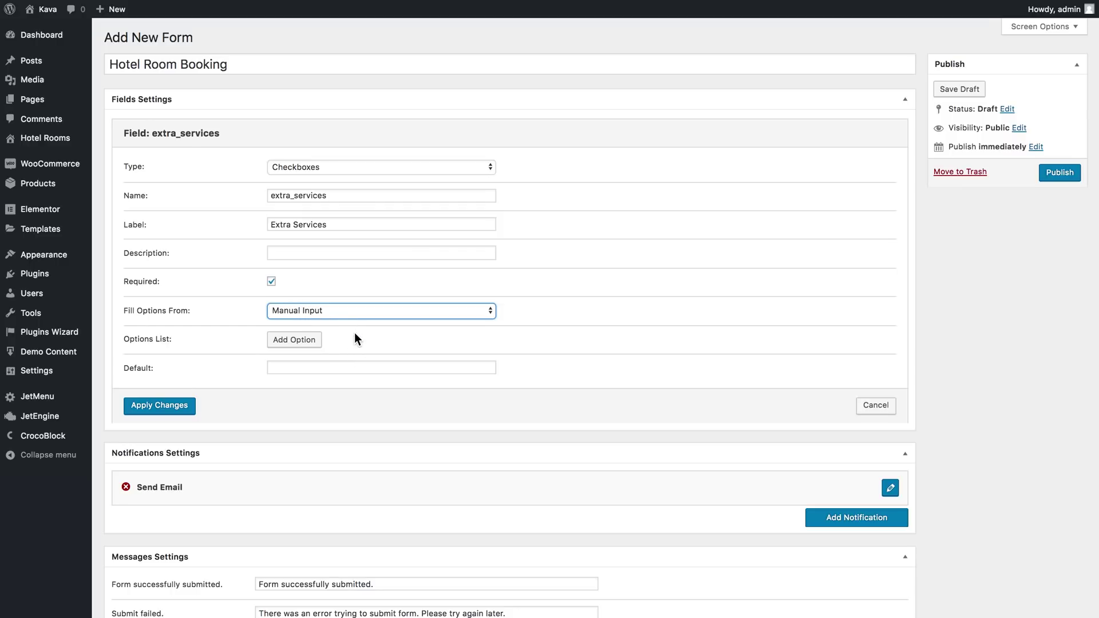
pyautogui.click(355, 307)
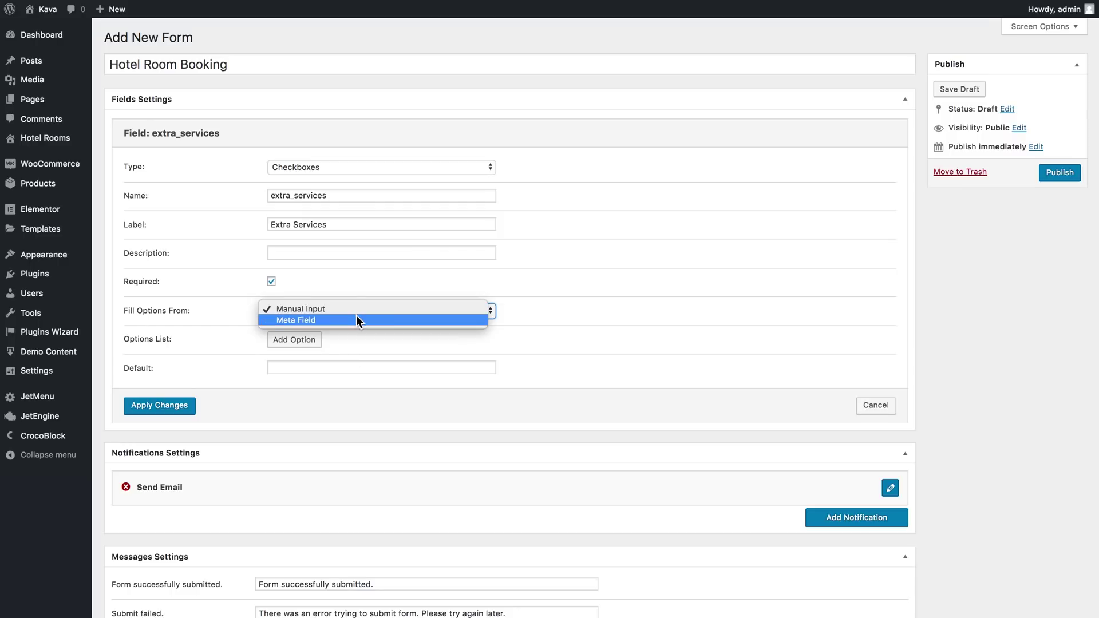
pyautogui.click(356, 317)
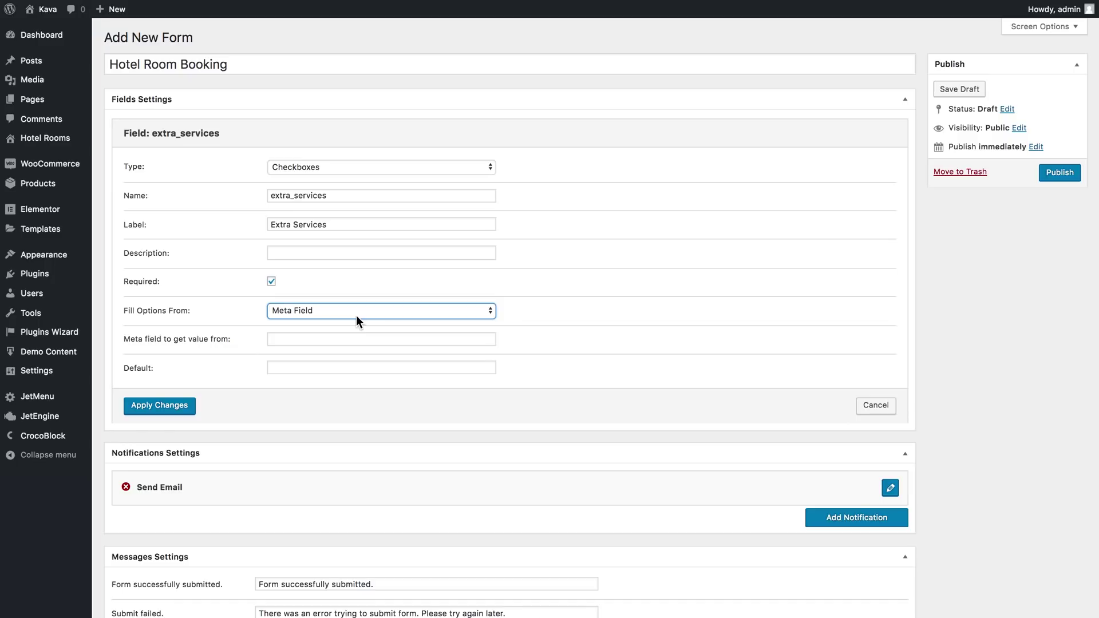
# Copy the name/ID of the Room Extras meta field from the Hotel Rooms post type settings.
pyautogui.moveTo(46, 144)
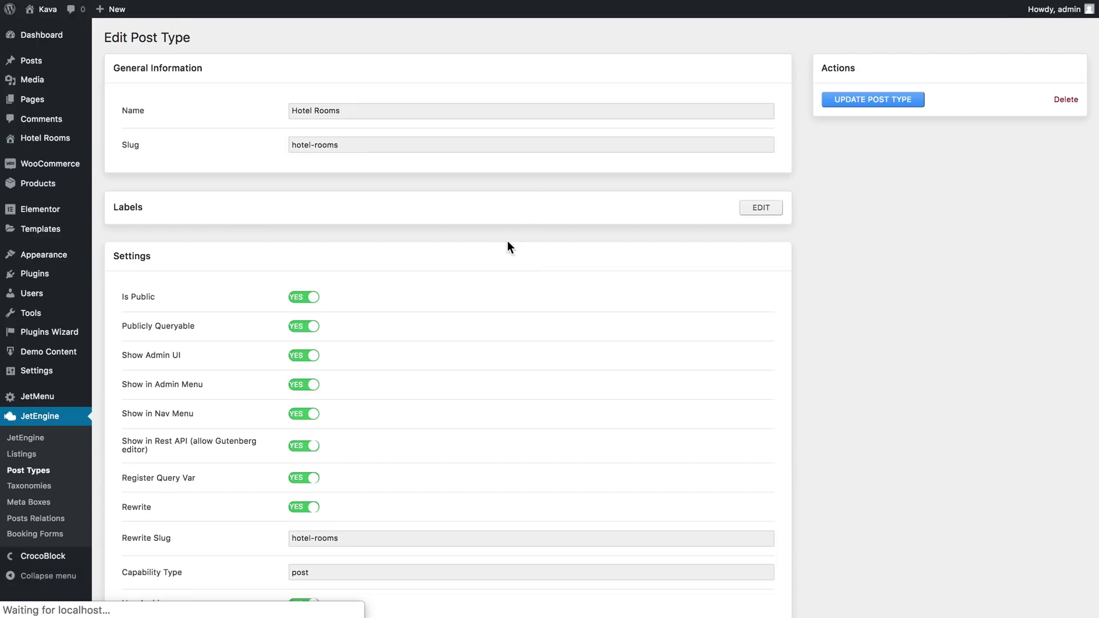
pyautogui.scroll(-13, 508, 243)
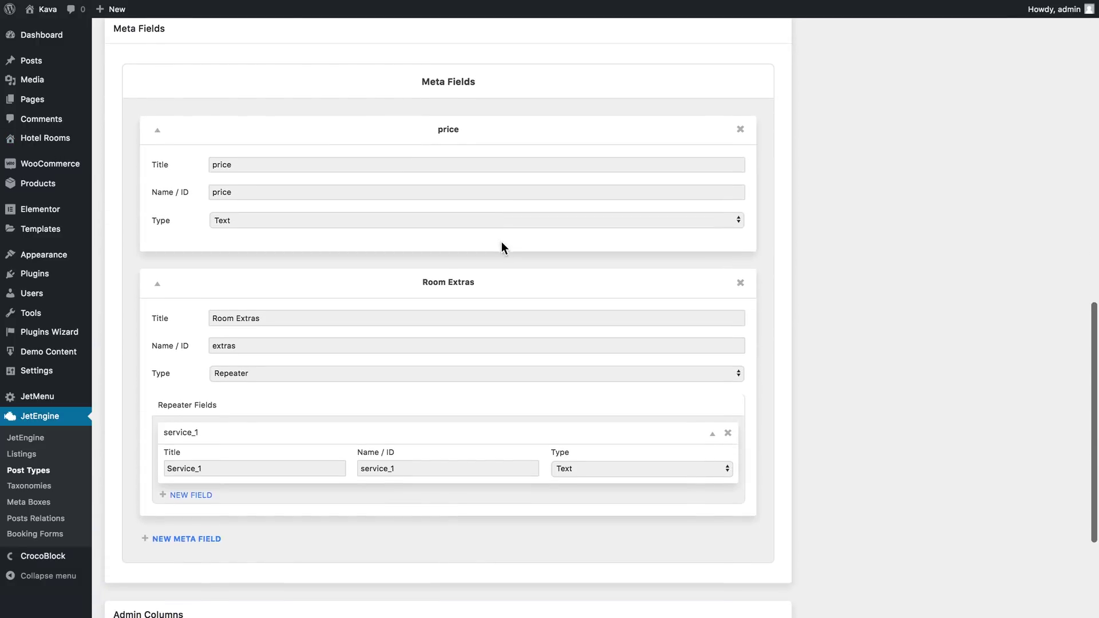
pyautogui.doubleClick(215, 346)
pyautogui.hotkey('ctrl', 'c')
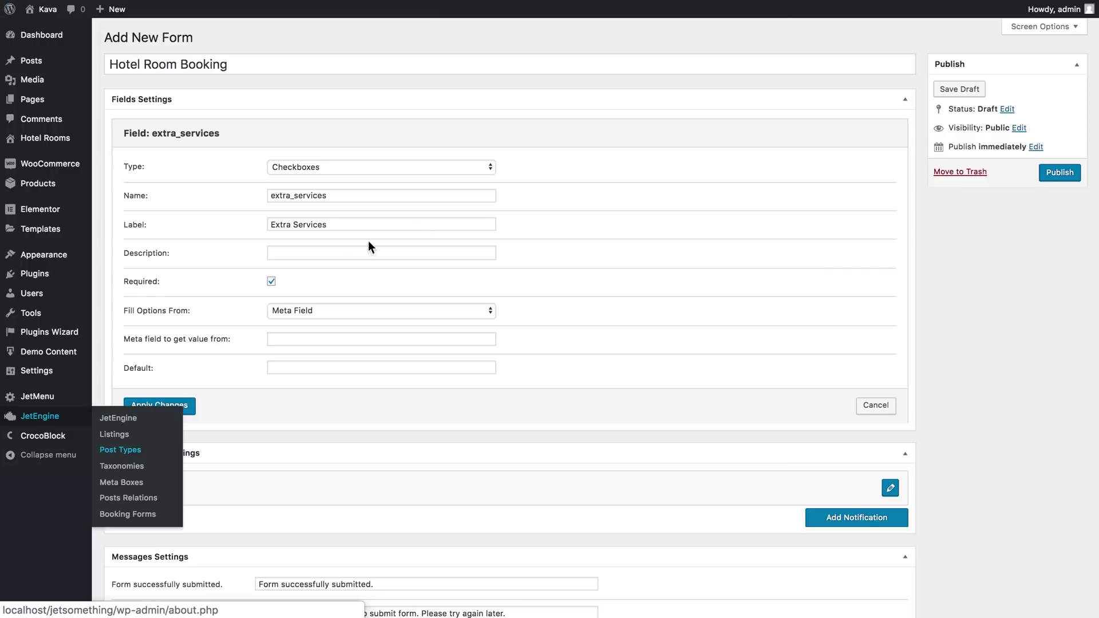
# Enter extras as the meta field the Extra Services options get their value from, and apply the changes.
pyautogui.click(312, 250)
pyautogui.click(288, 339)
pyautogui.hotkey('ctrl', 'v')
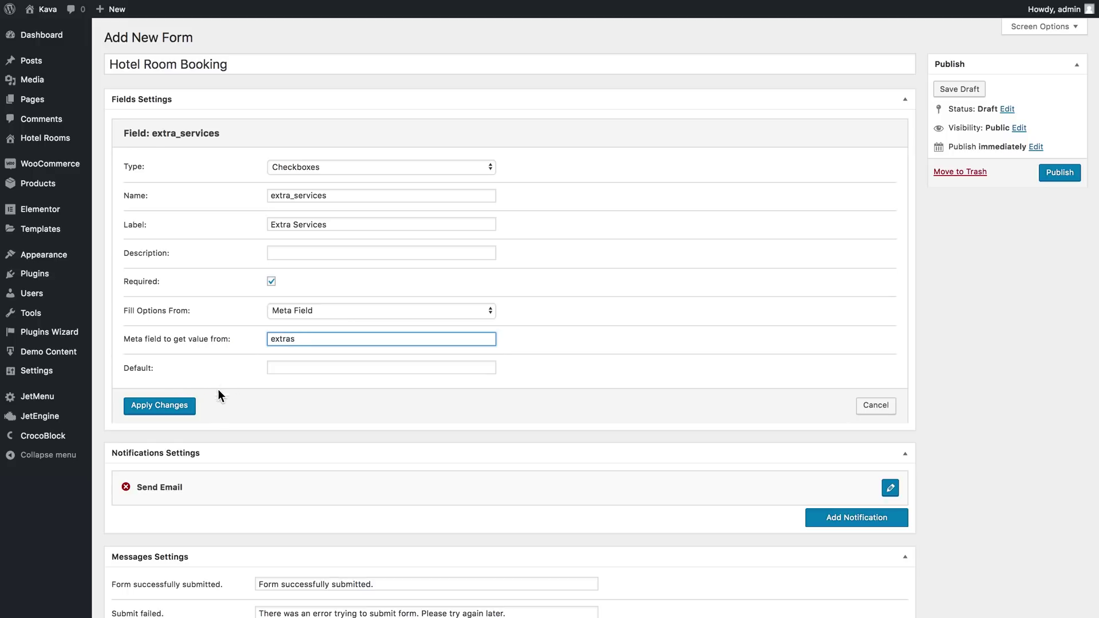
pyautogui.click(150, 406)
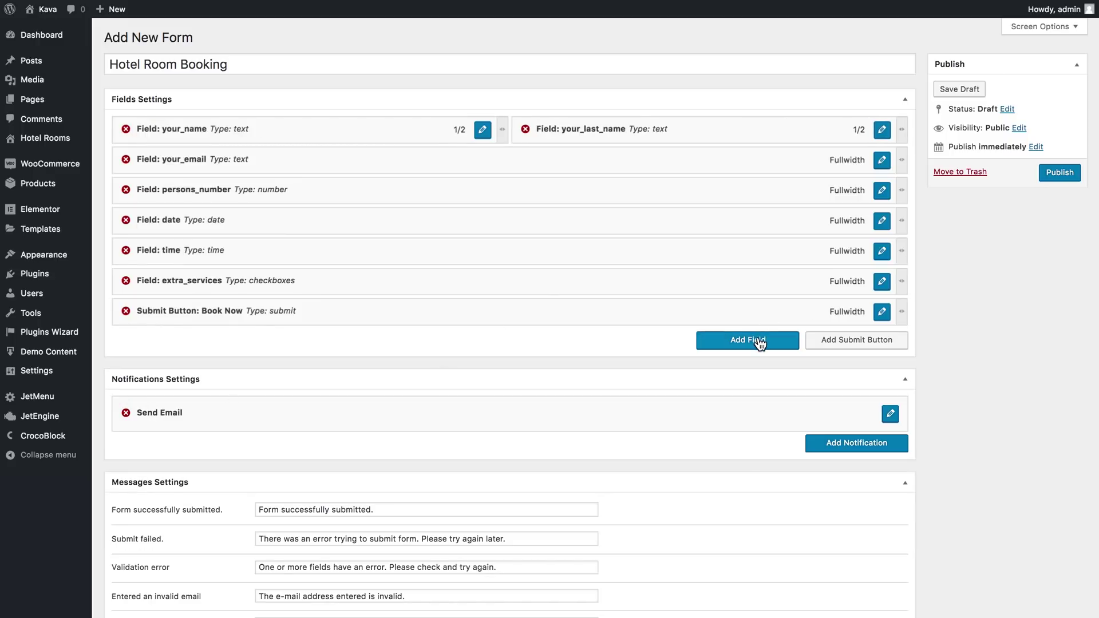
# Add a Checkboxes field above the Book Now submit button, named room_services and labelled "Room Services".
pyautogui.click(760, 344)
pyautogui.moveTo(601, 344); pyautogui.dragTo(605, 325)
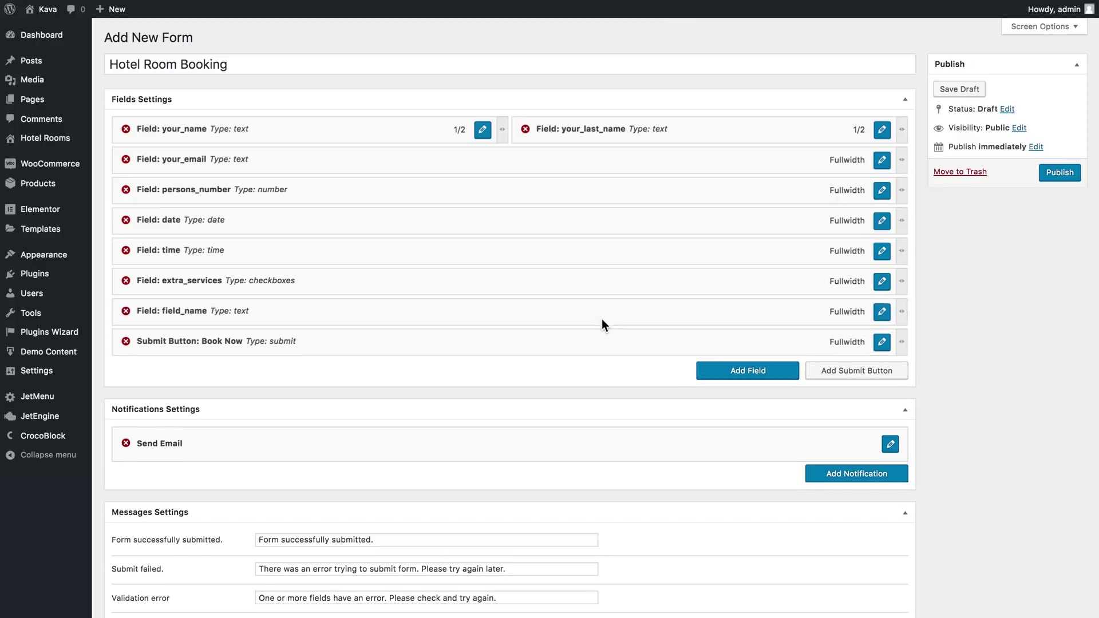
pyautogui.click(882, 312)
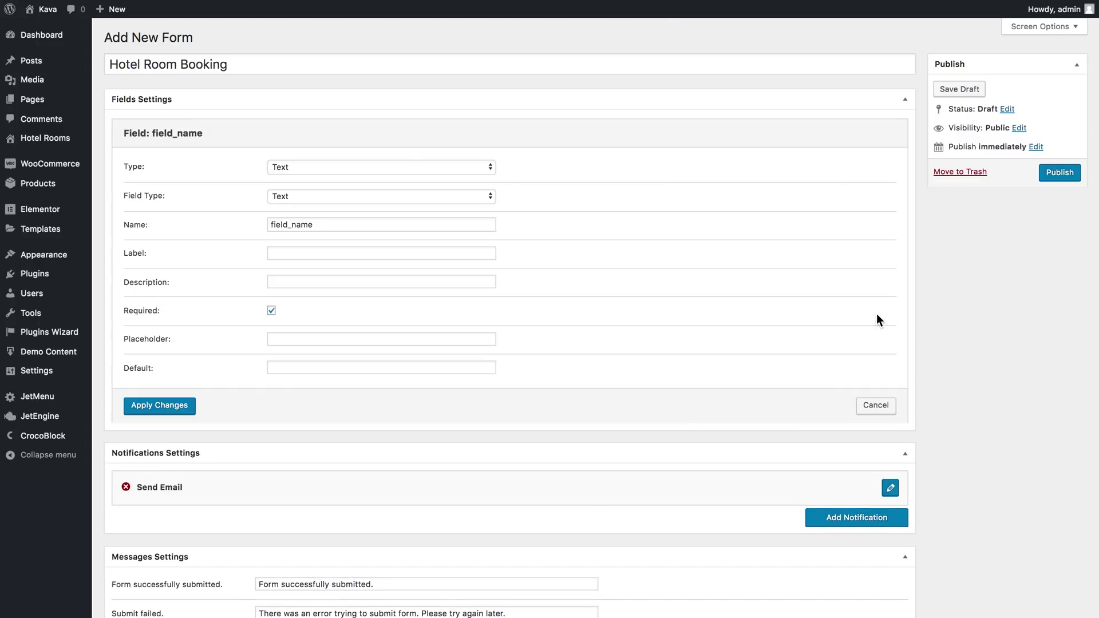
pyautogui.click(395, 167)
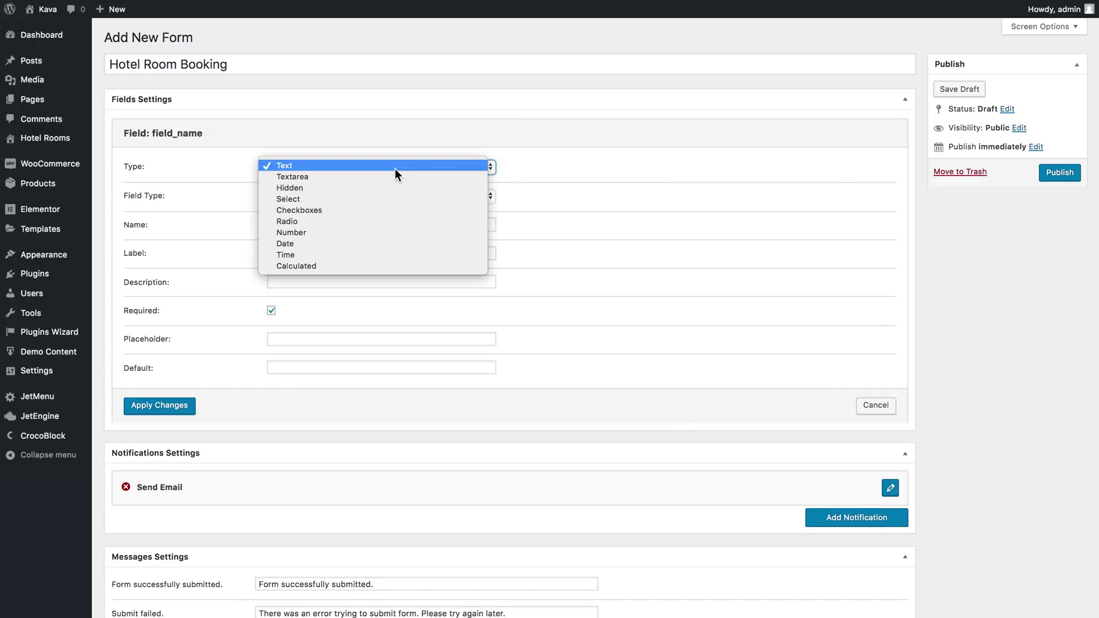
pyautogui.click(370, 210)
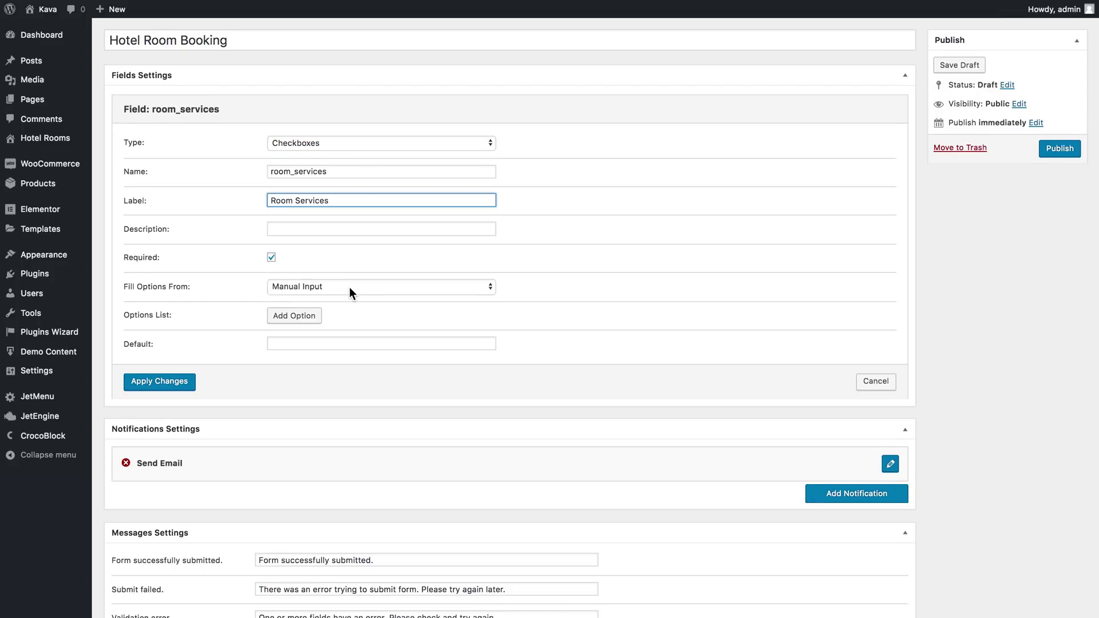
# Fill the Room Services options by Manual Input with value 1 for room cleaning and value 2 for Breakfast, keeping the Checkboxes type.
pyautogui.click(349, 287)
pyautogui.click(349, 286)
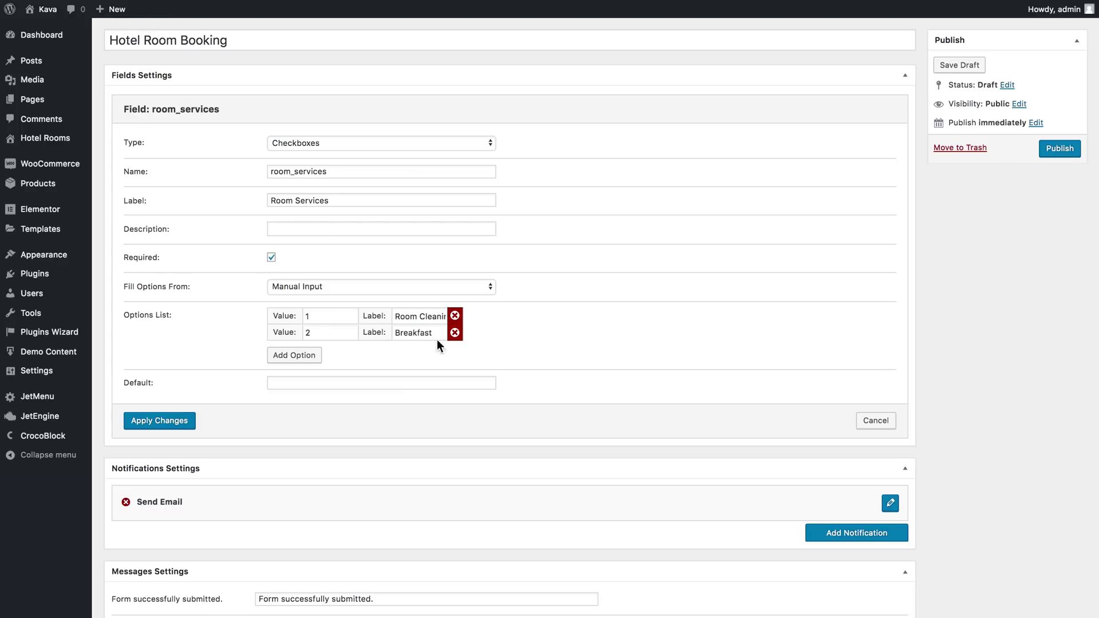
pyautogui.click(300, 150)
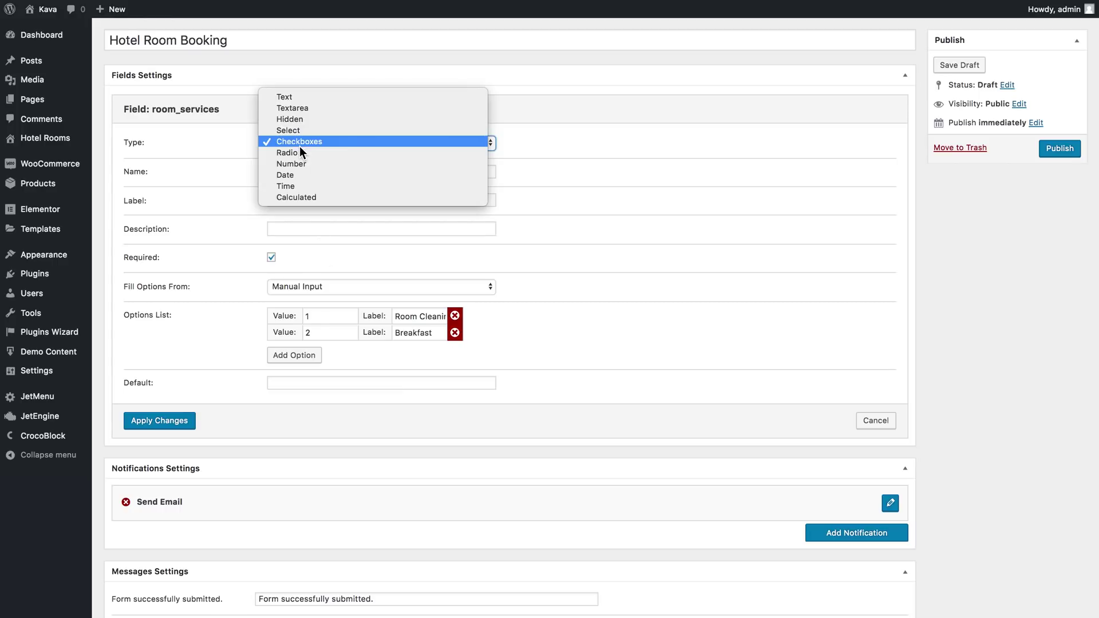
pyautogui.click(300, 144)
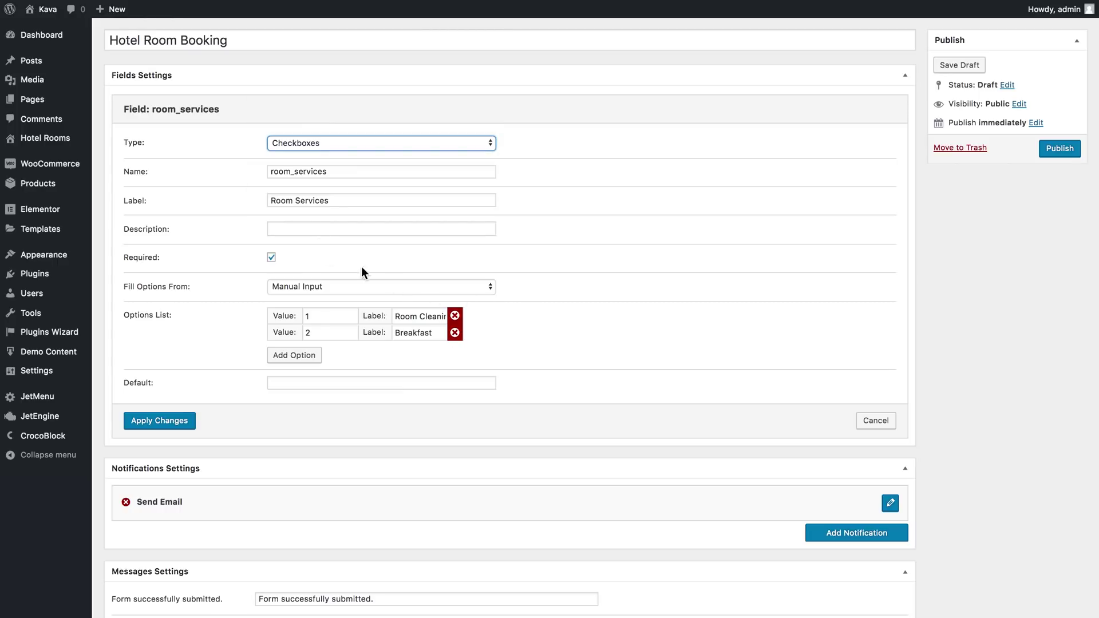
# Make the room_services and extra_services fields not required, applying the changes to each.
pyautogui.click(272, 258)
pyautogui.click(272, 257)
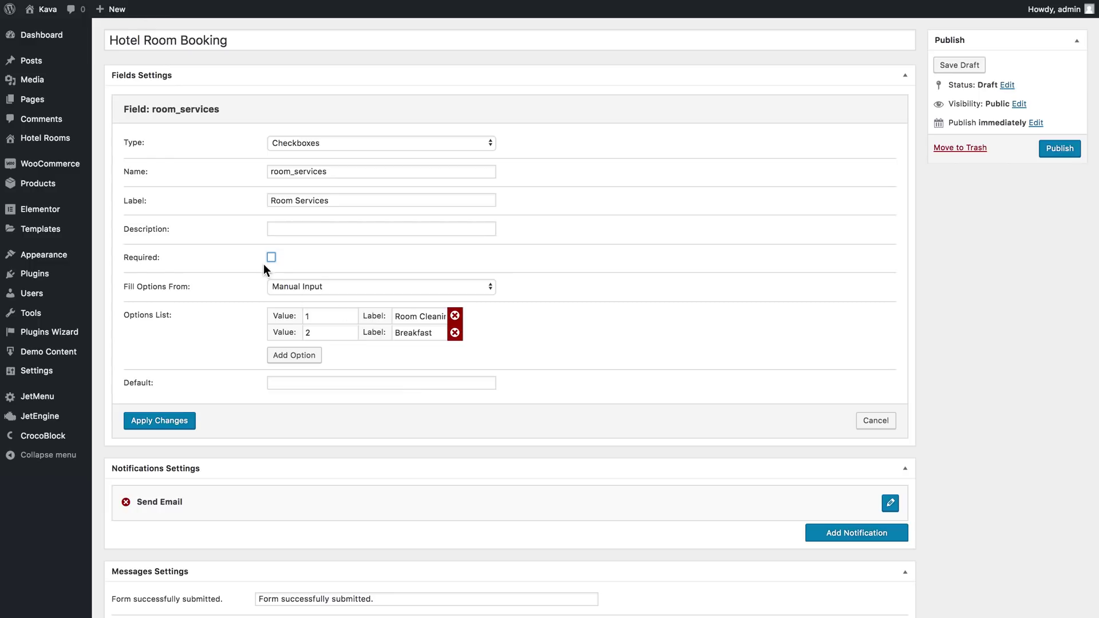
pyautogui.click(184, 421)
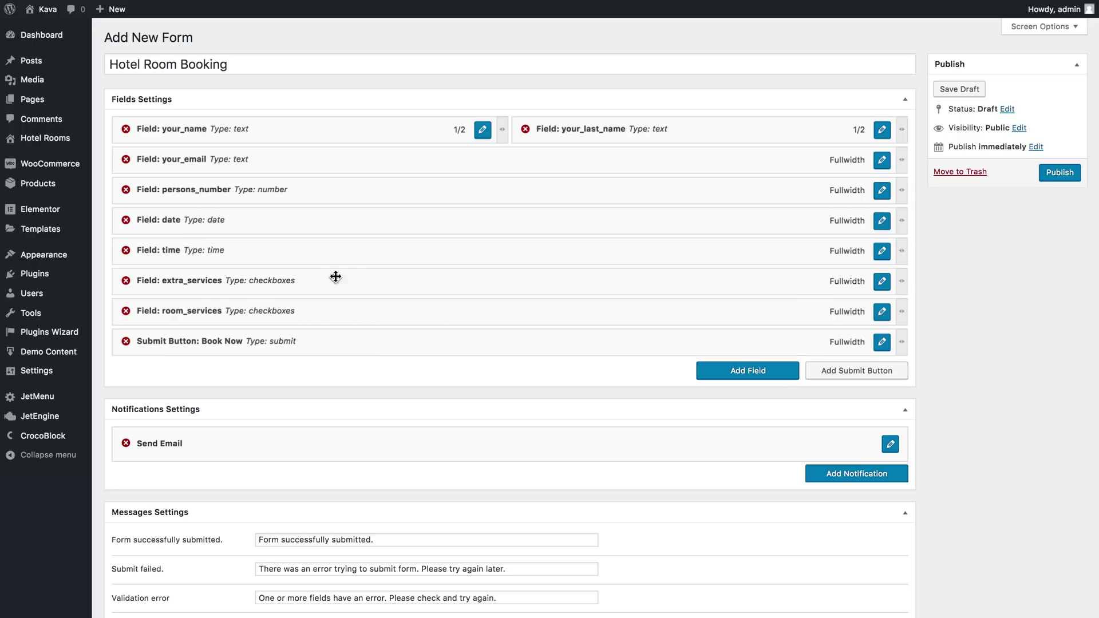
pyautogui.click(881, 281)
pyautogui.click(272, 282)
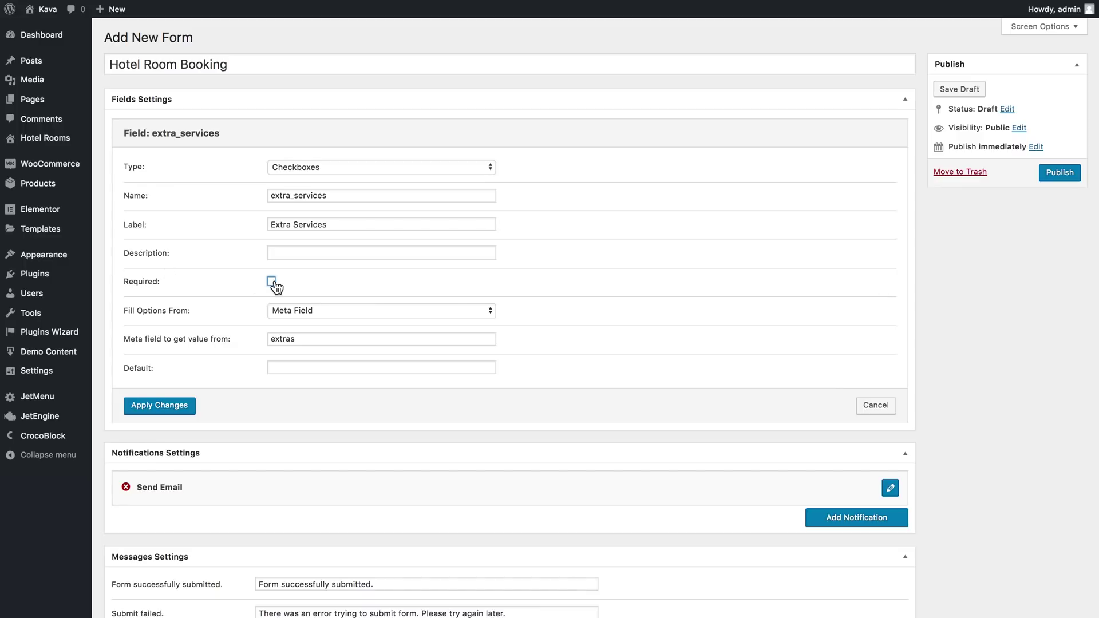
pyautogui.click(175, 405)
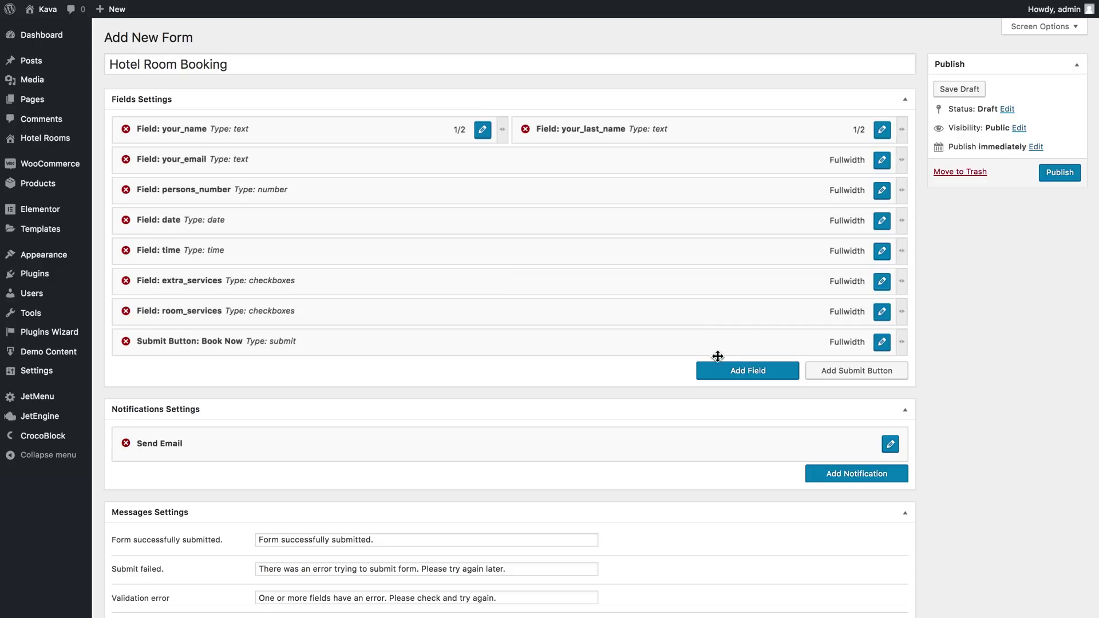
# Add another new field to the form and place it above the Book Now submit button.
pyautogui.click(726, 372)
pyautogui.moveTo(581, 378); pyautogui.dragTo(581, 347)
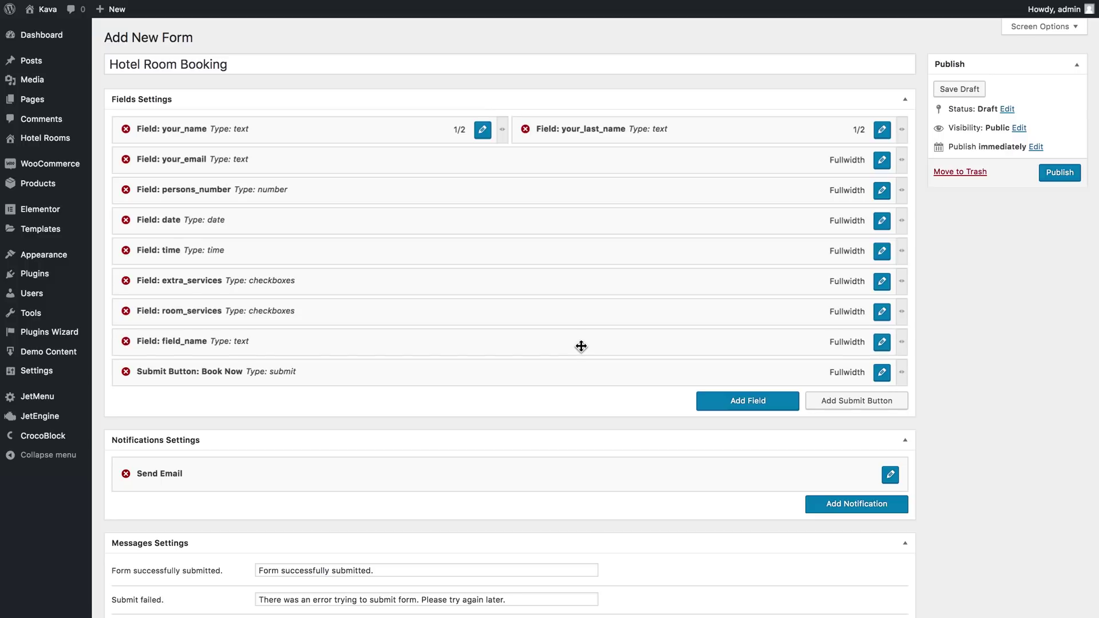
# Resize the date and time fields to 1/2 width, place them side by side, and put persons_number below them.
pyautogui.moveTo(902, 221); pyautogui.dragTo(501, 222)
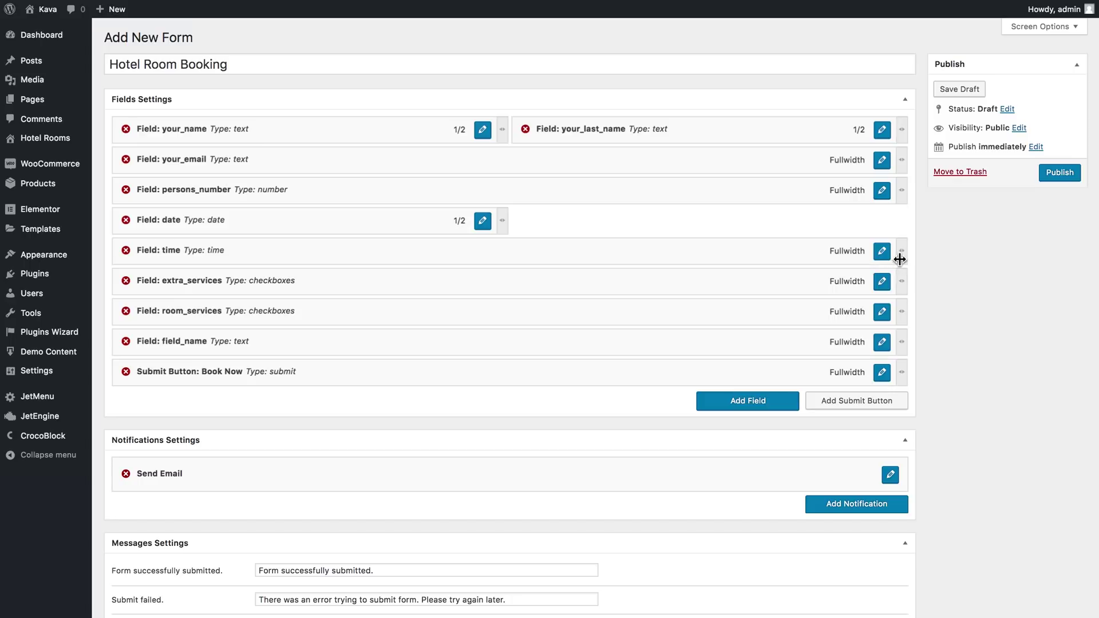
pyautogui.moveTo(902, 251); pyautogui.dragTo(502, 257)
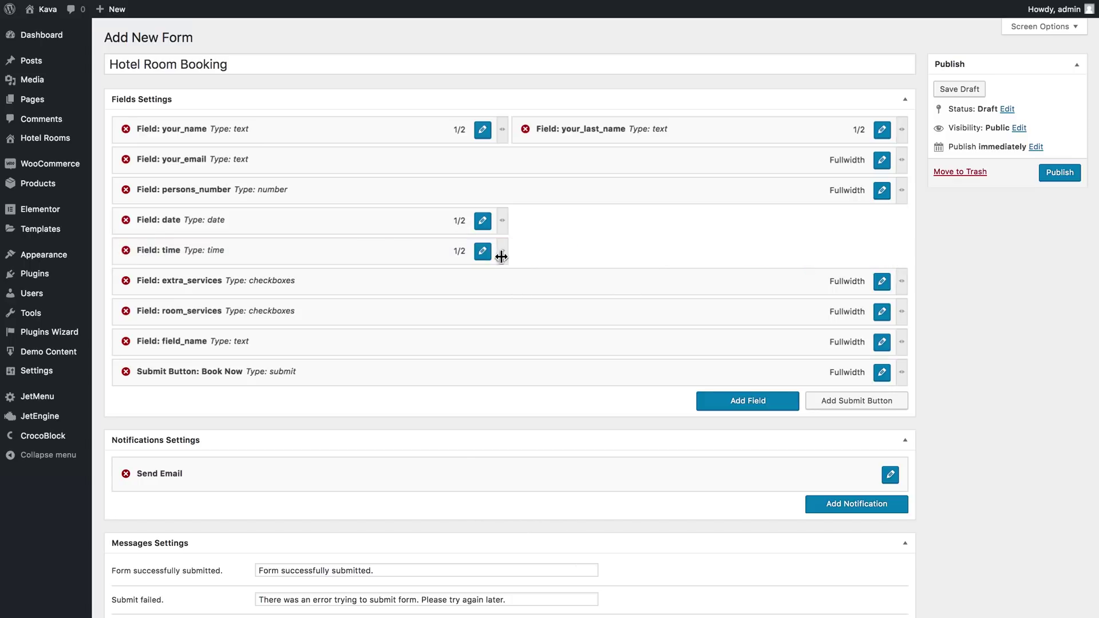
pyautogui.moveTo(355, 254); pyautogui.dragTo(759, 223)
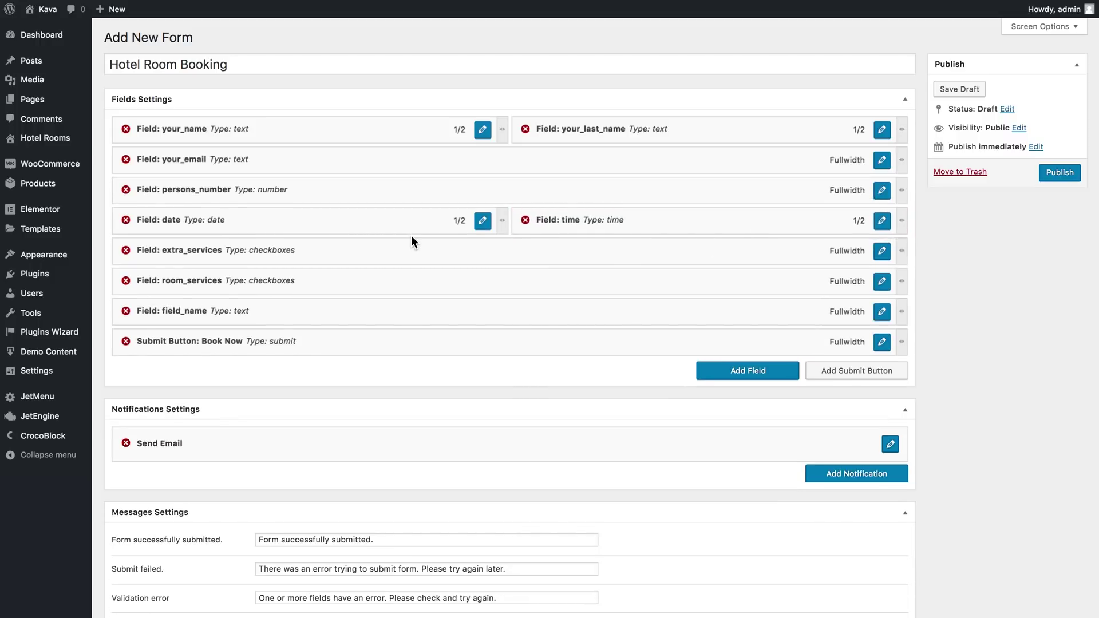
pyautogui.moveTo(411, 196); pyautogui.dragTo(408, 215)
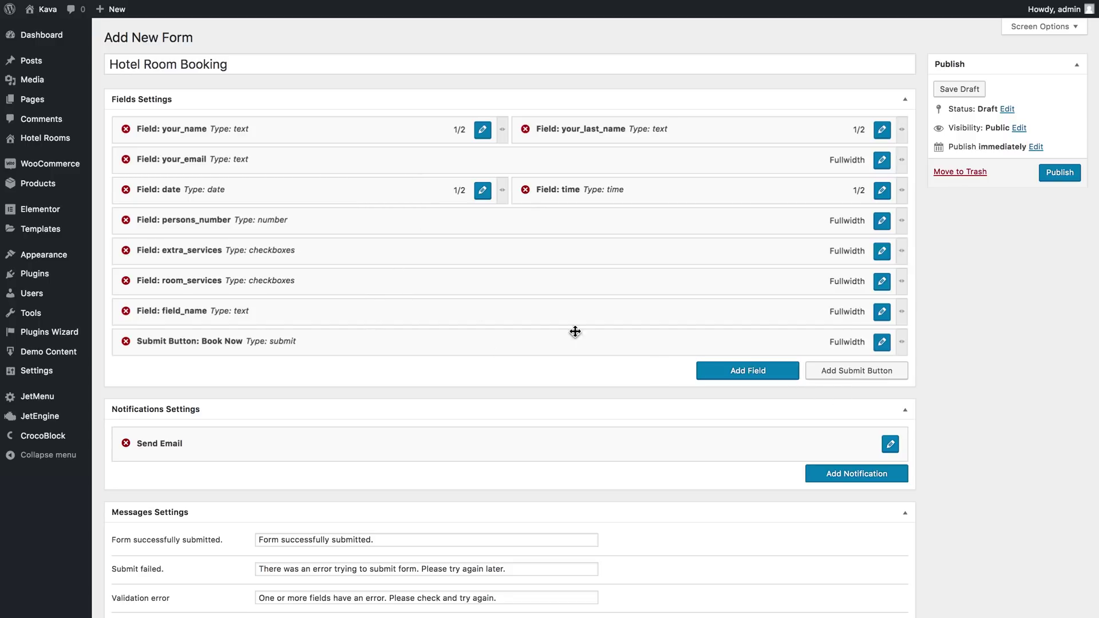
# Set the new field_name field's type to Calculated, name it total_price and label it "Total Price".
pyautogui.click(883, 312)
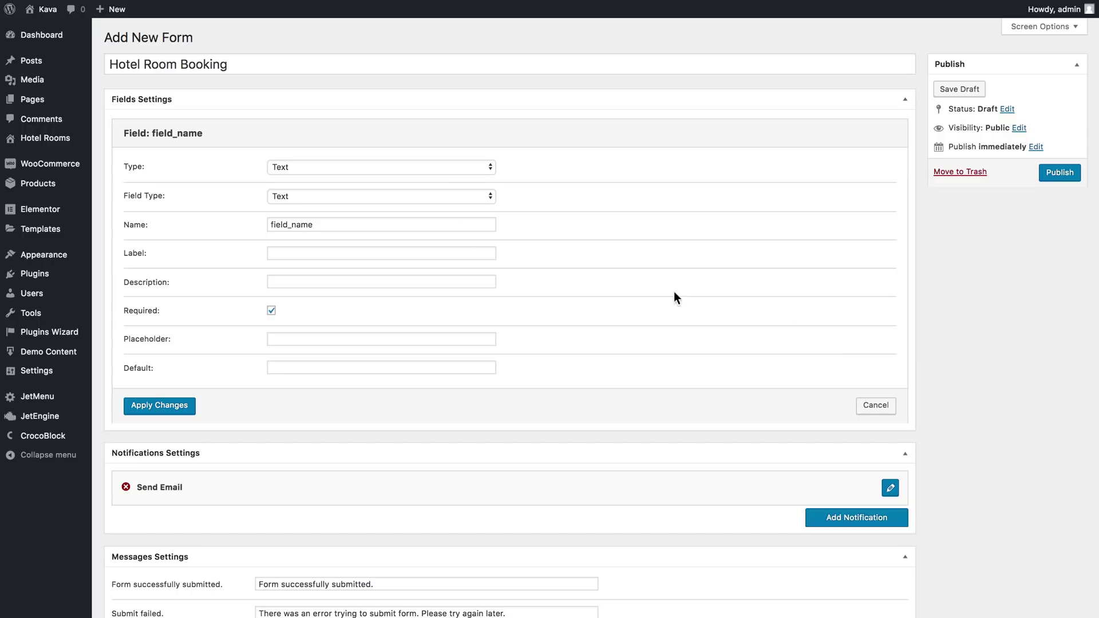
pyautogui.click(398, 167)
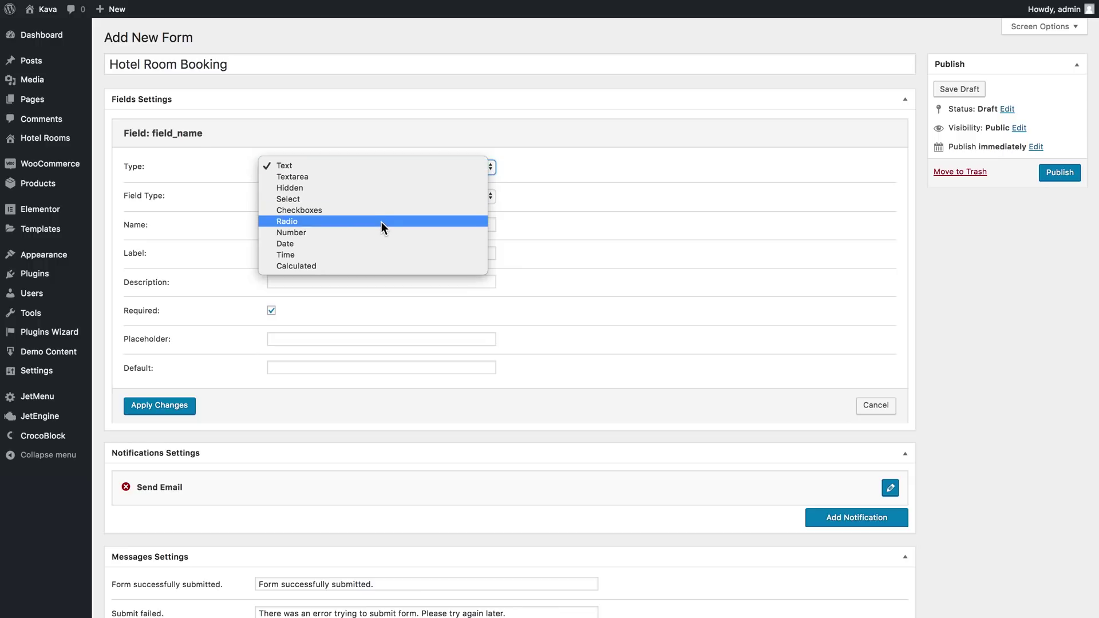
pyautogui.click(371, 265)
pyautogui.click(330, 196)
pyautogui.doubleClick(330, 196)
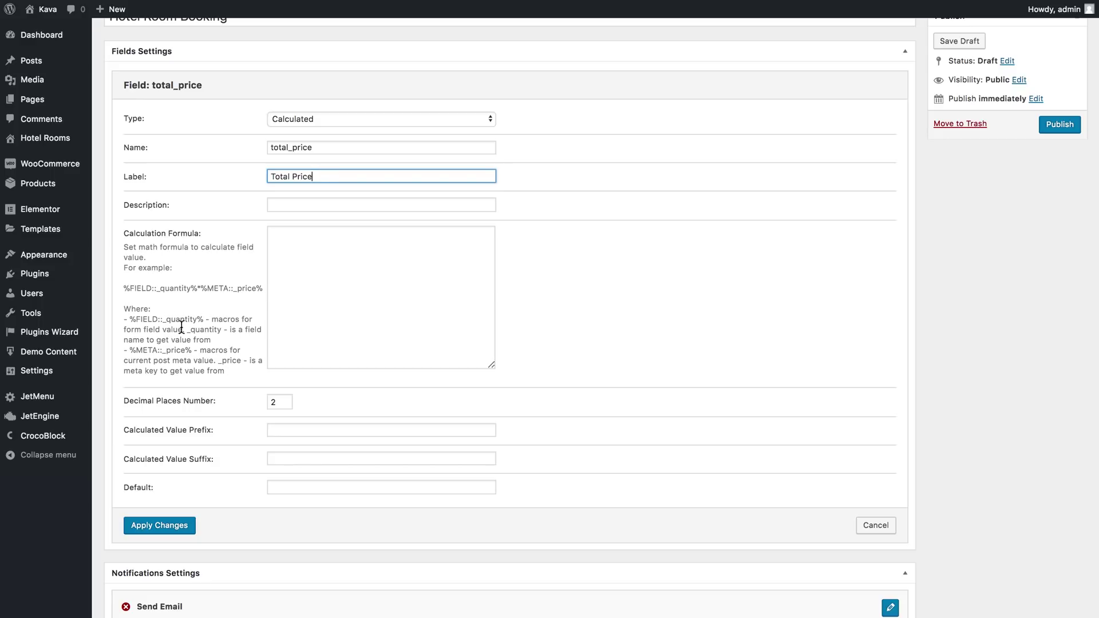
# Copy the example formula %FIELD::_quantity%*%META::_price% into the Total Price field's calculation formula.
pyautogui.moveTo(124, 288); pyautogui.dragTo(260, 288)
pyautogui.hotkey('ctrl', 'c')
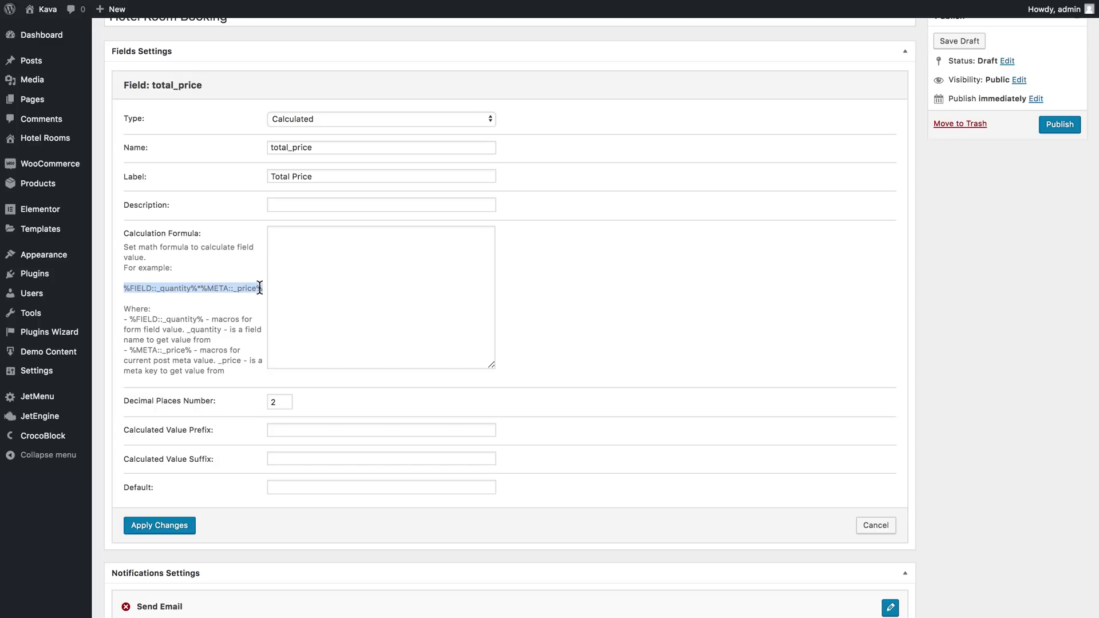
pyautogui.click(329, 277)
pyautogui.hotkey('ctrl', 'v')
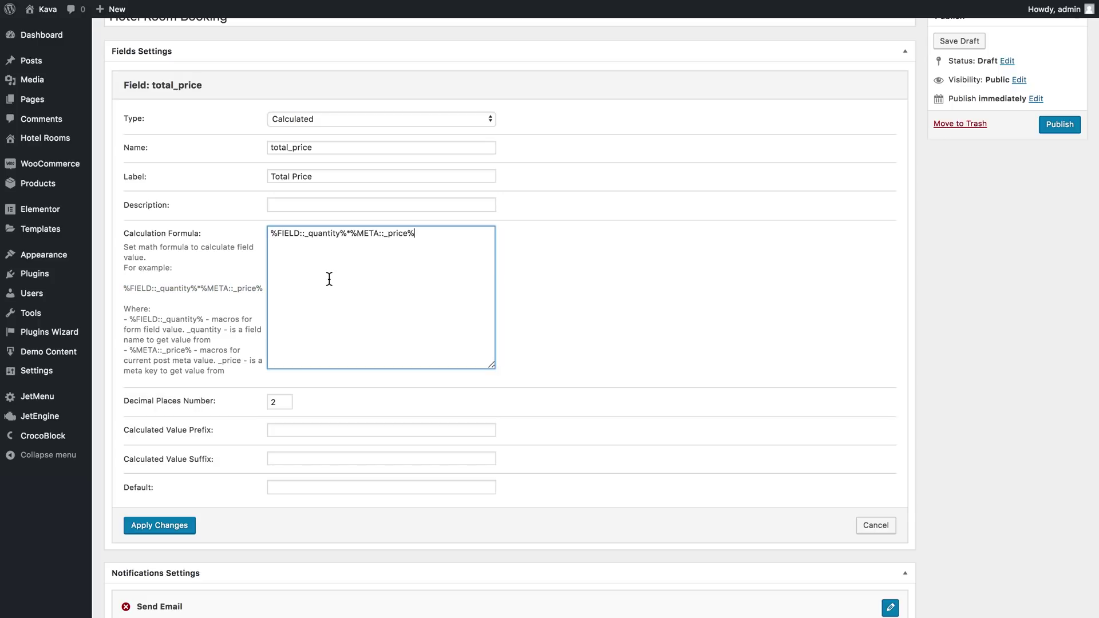
# Change the Total Price calculation formula to %FIELD::persons_number%*%META::price% and apply the field's changes.
pyautogui.moveTo(384, 233); pyautogui.dragTo(408, 236)
pyautogui.moveTo(345, 233); pyautogui.dragTo(276, 229)
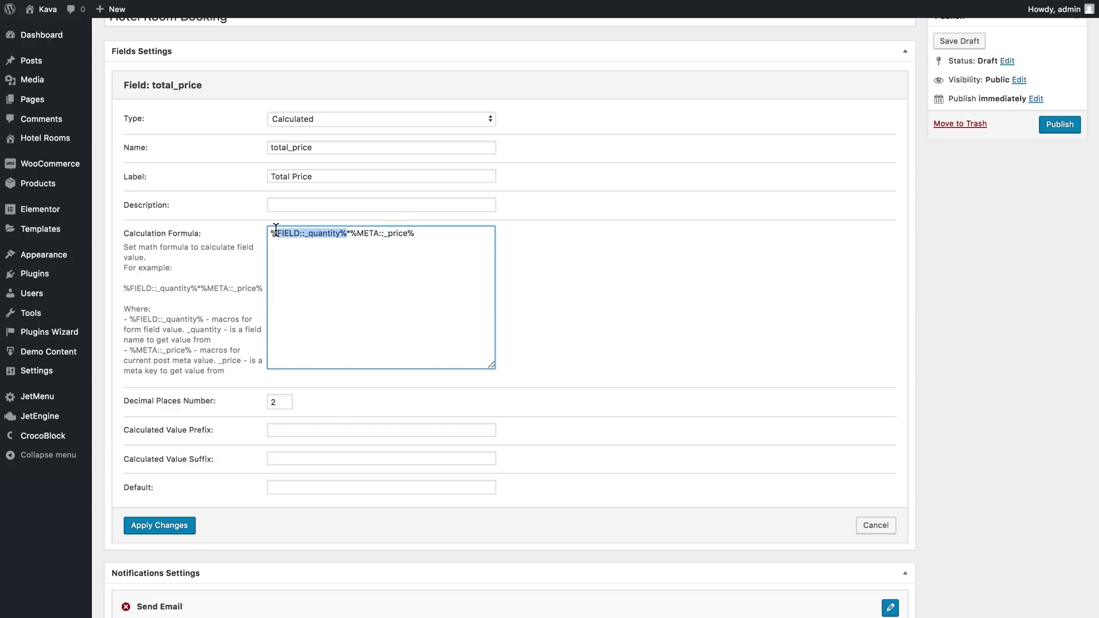
pyautogui.click(287, 231)
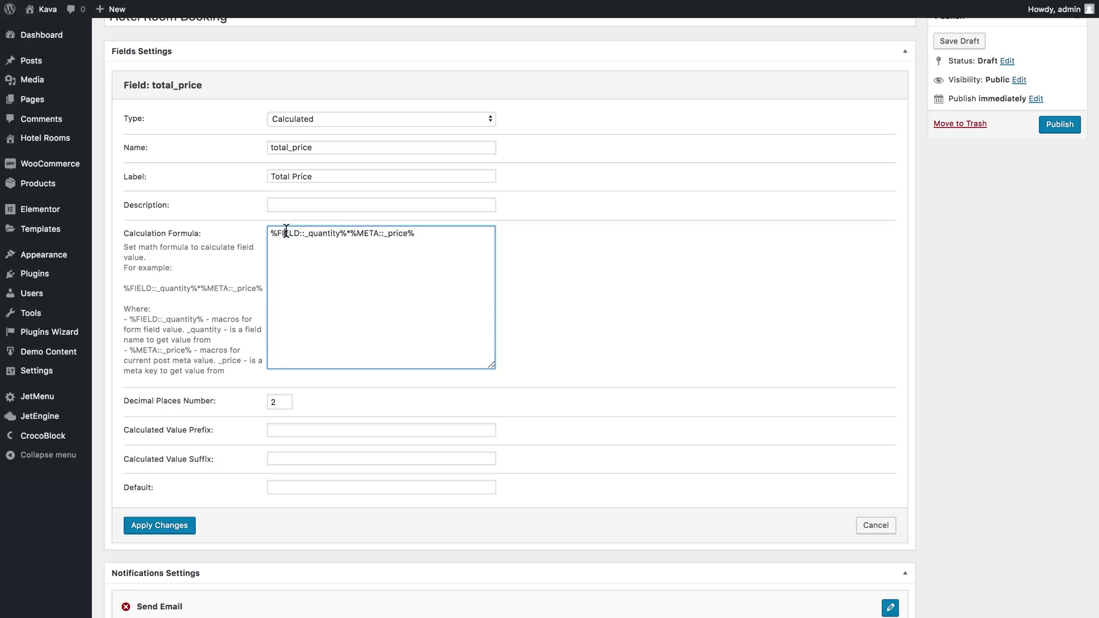
pyautogui.doubleClick(368, 233)
pyautogui.click(390, 232)
pyautogui.press('BackSpace')
pyautogui.moveTo(306, 233); pyautogui.dragTo(340, 230)
pyautogui.moveTo(342, 233); pyautogui.dragTo(308, 235)
pyautogui.press('BackSpace')
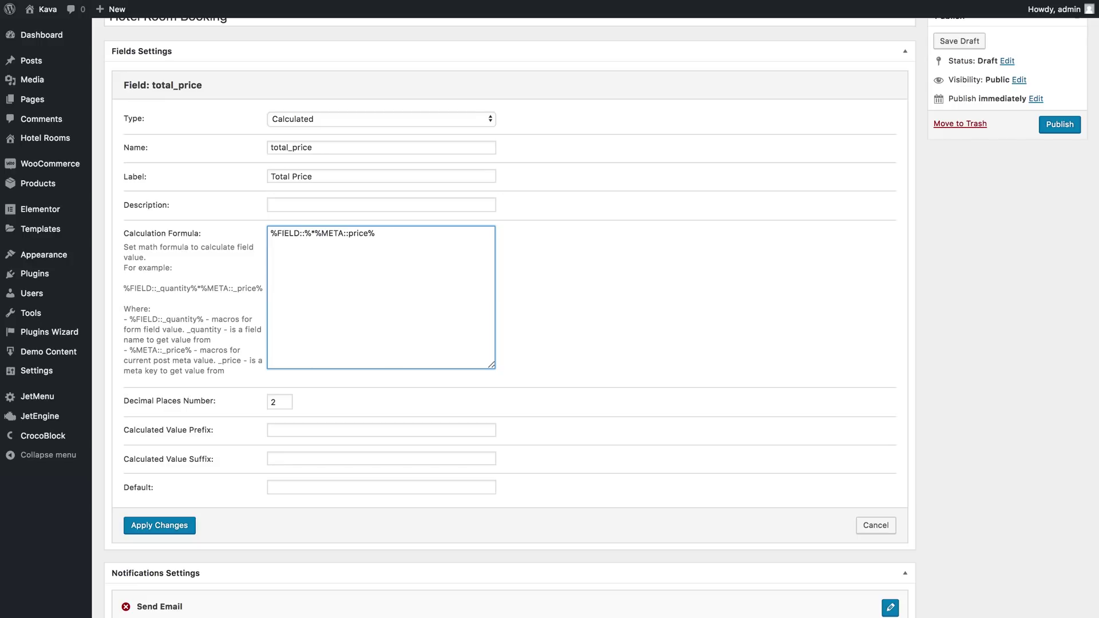
pyautogui.write('persons_number')
pyautogui.click(280, 405)
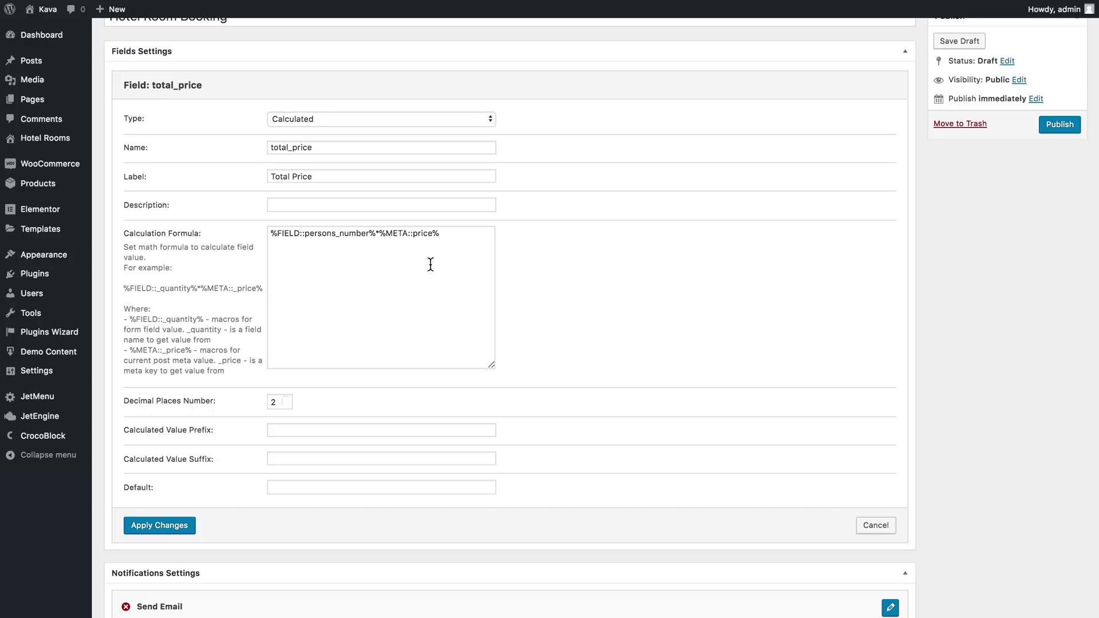
pyautogui.click(333, 429)
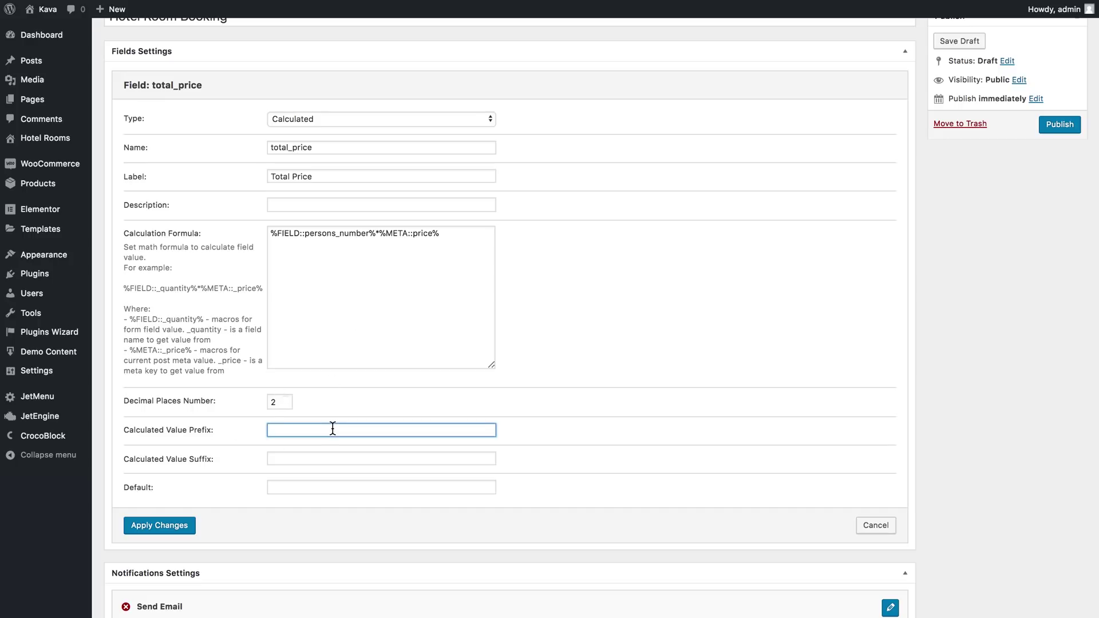
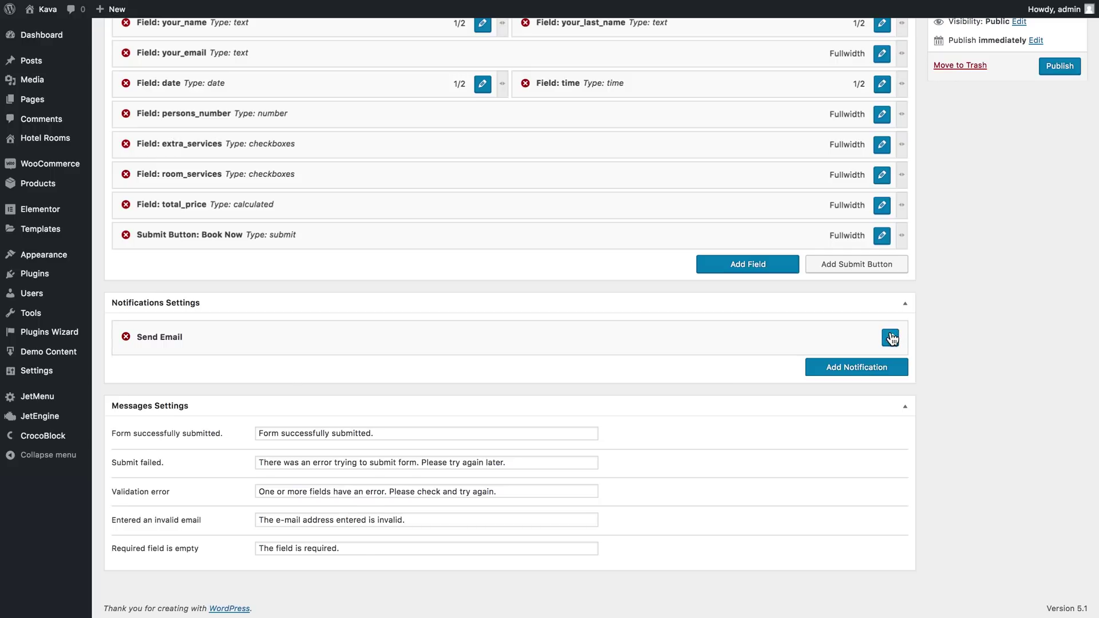
# Open the Send Email notification's settings and keep its type as Send Email.
pyautogui.click(891, 338)
pyautogui.scroll(-4, 455, 321)
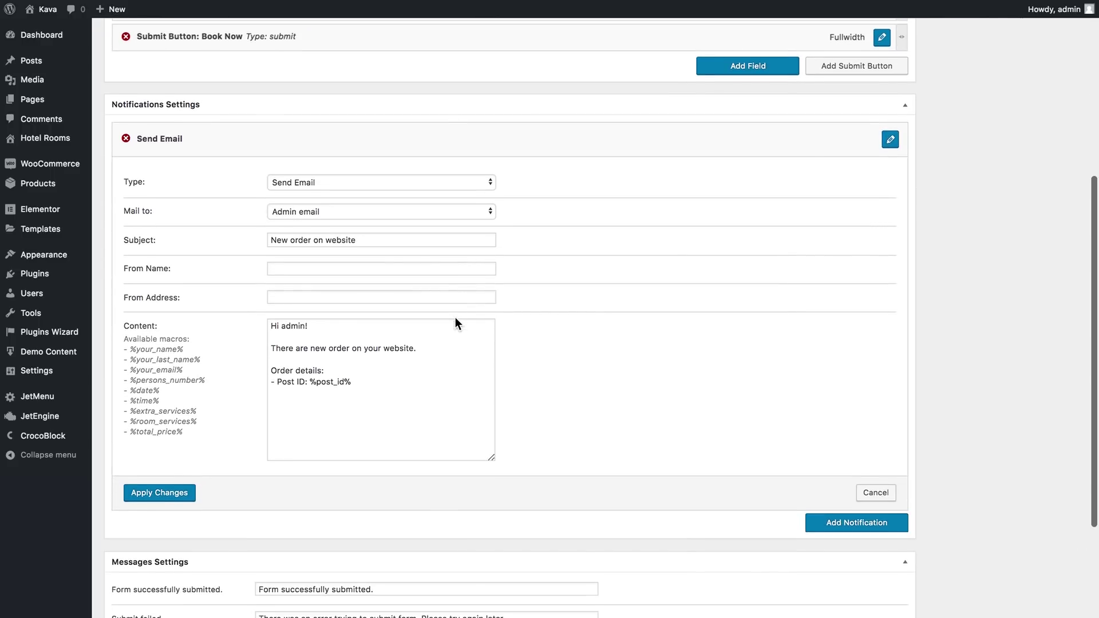
pyautogui.click(479, 182)
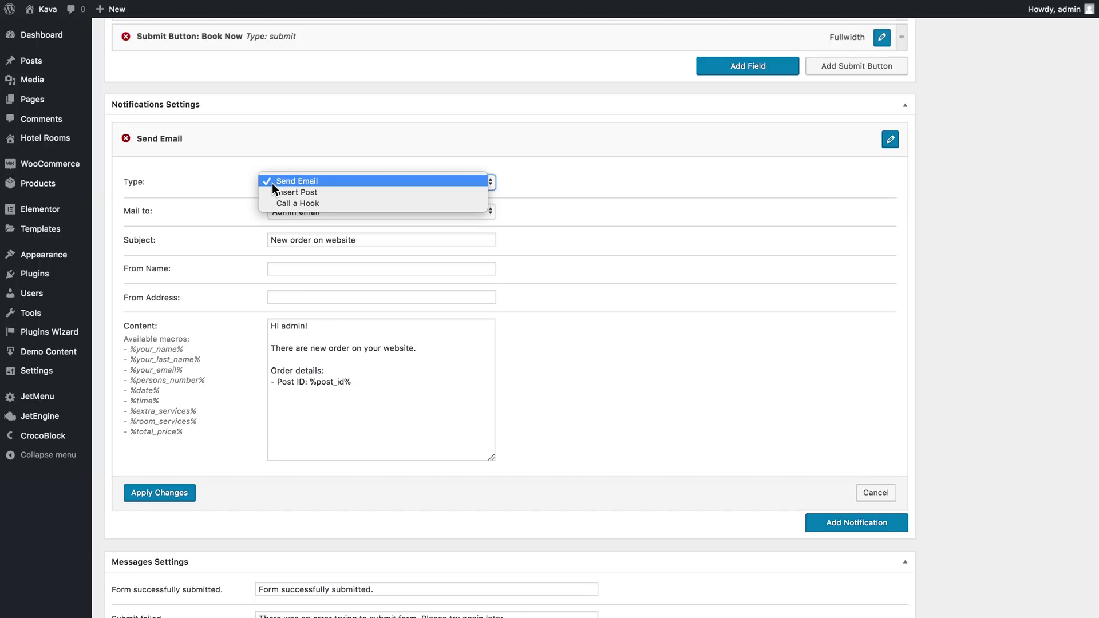
pyautogui.click(331, 183)
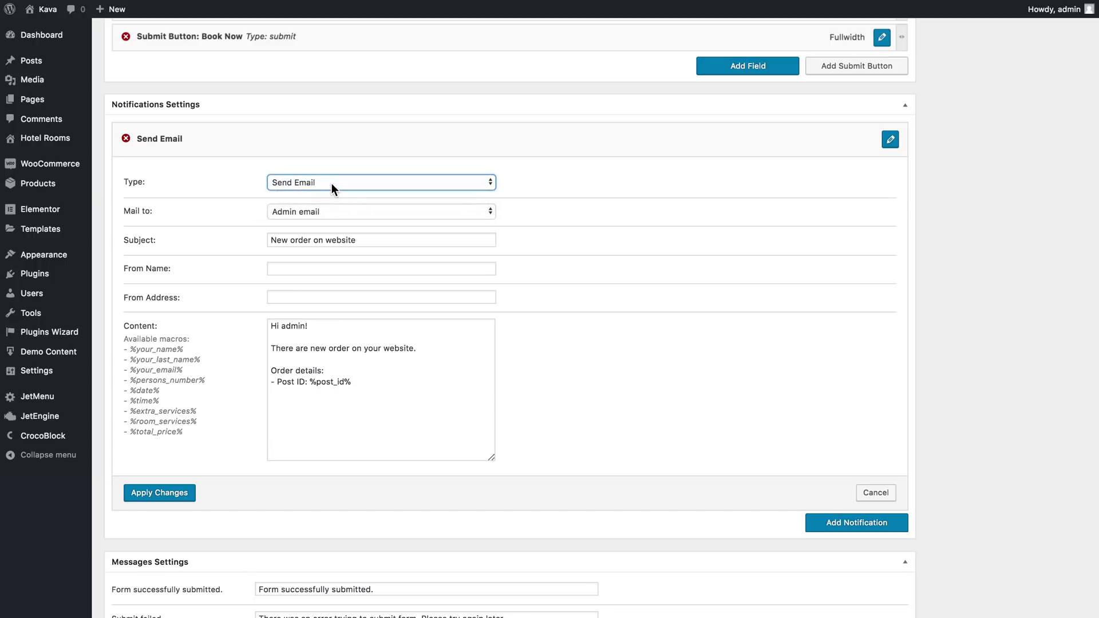
# Set the Send Email notification to mail to "Email from submitted form field".
pyautogui.click(319, 211)
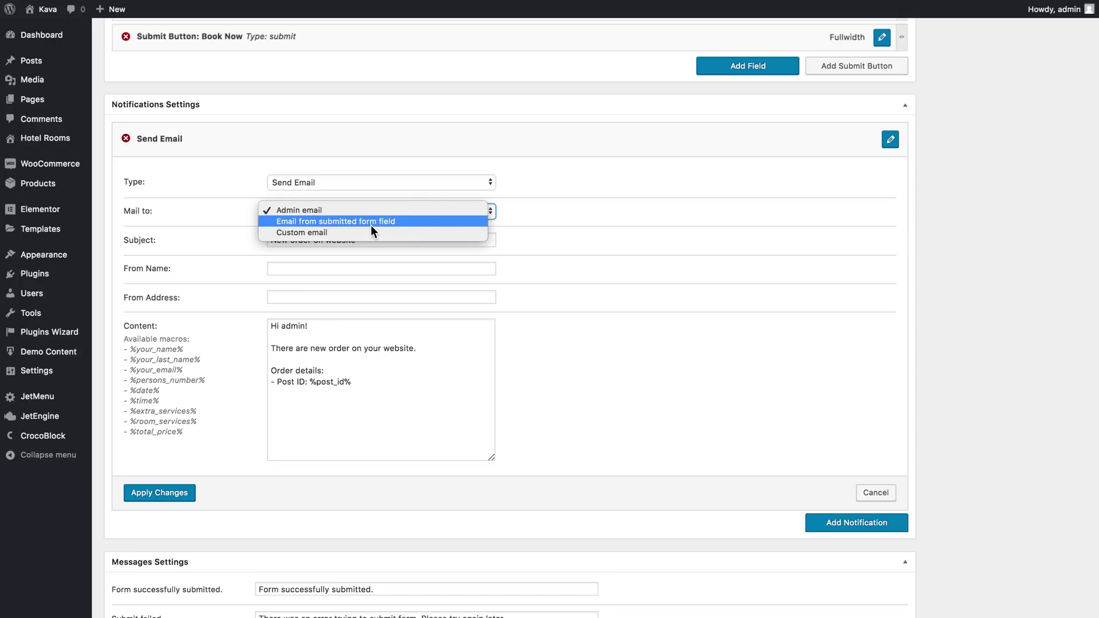
pyautogui.click(618, 332)
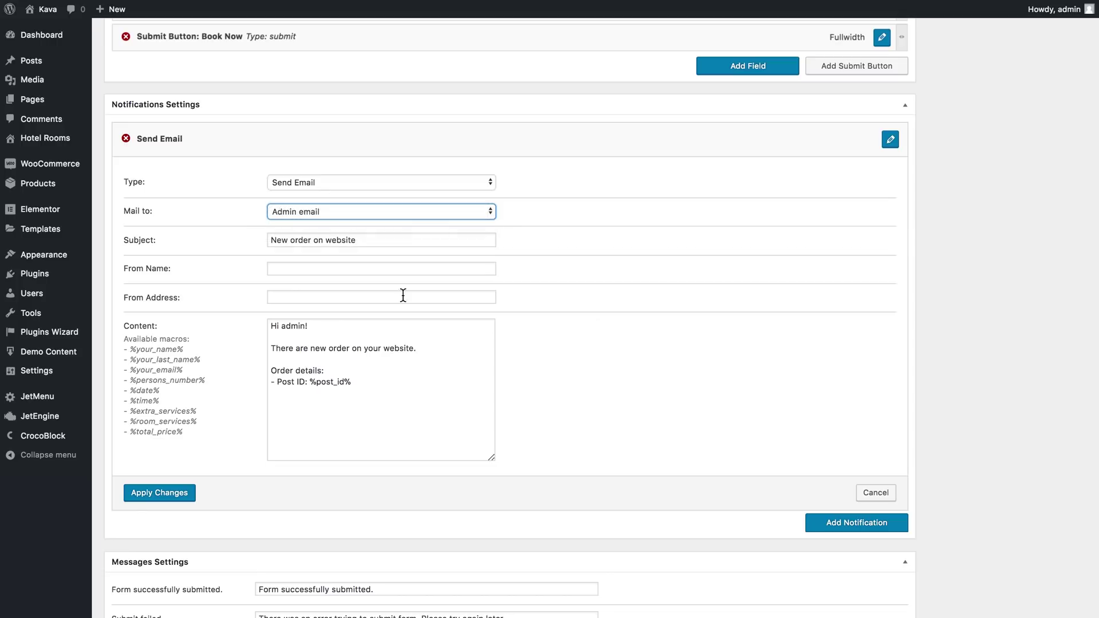
pyautogui.scroll(5, 600, 345)
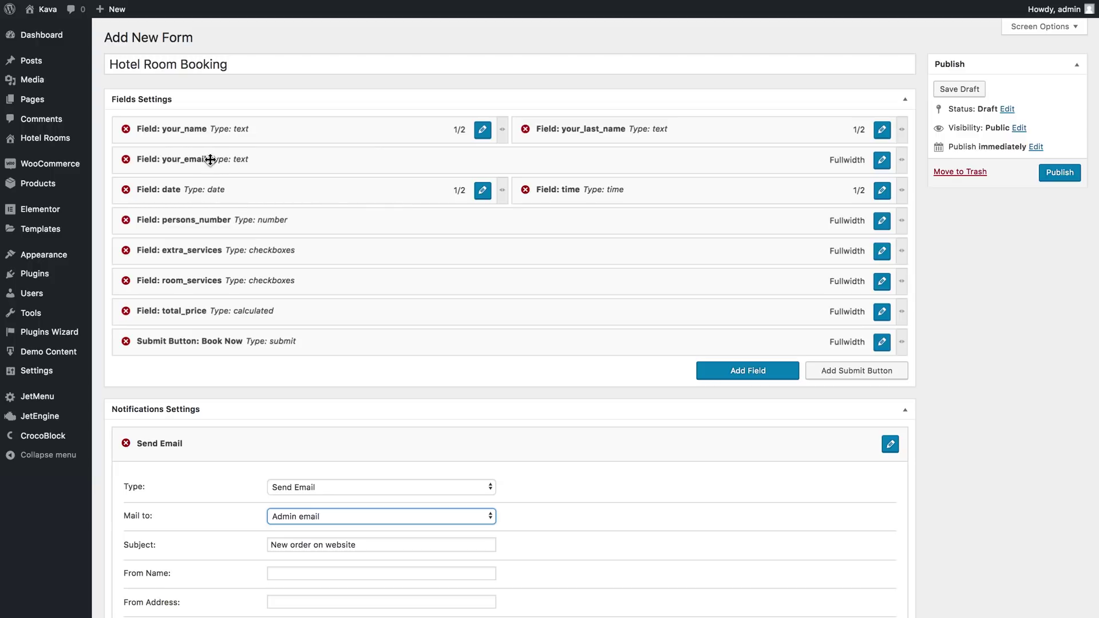
pyautogui.scroll(-3, 401, 217)
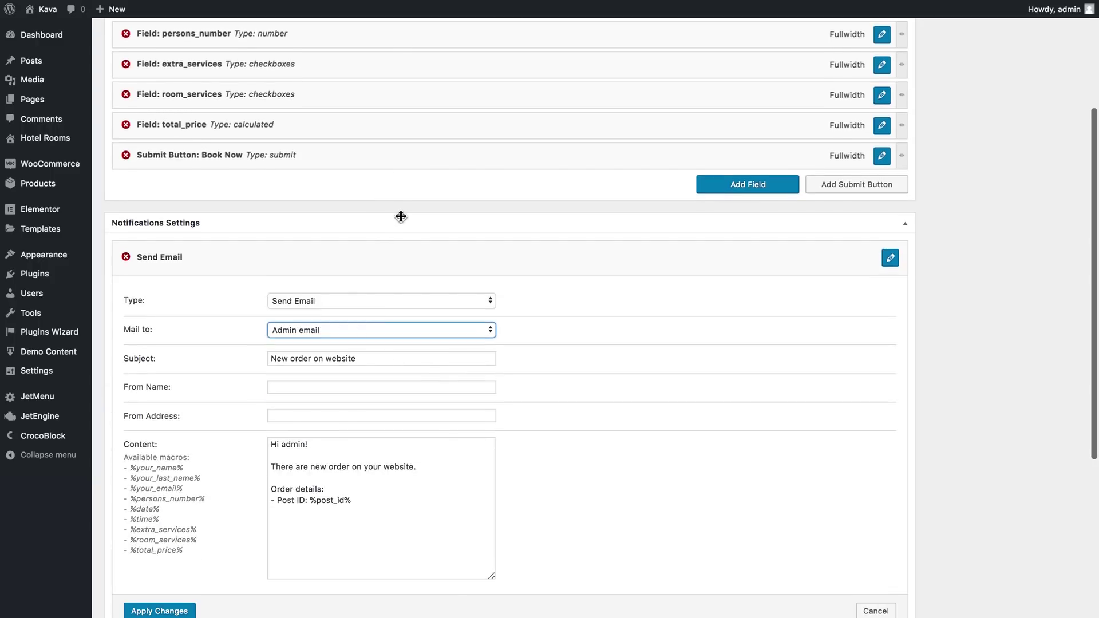
pyautogui.click(356, 329)
pyautogui.click(361, 339)
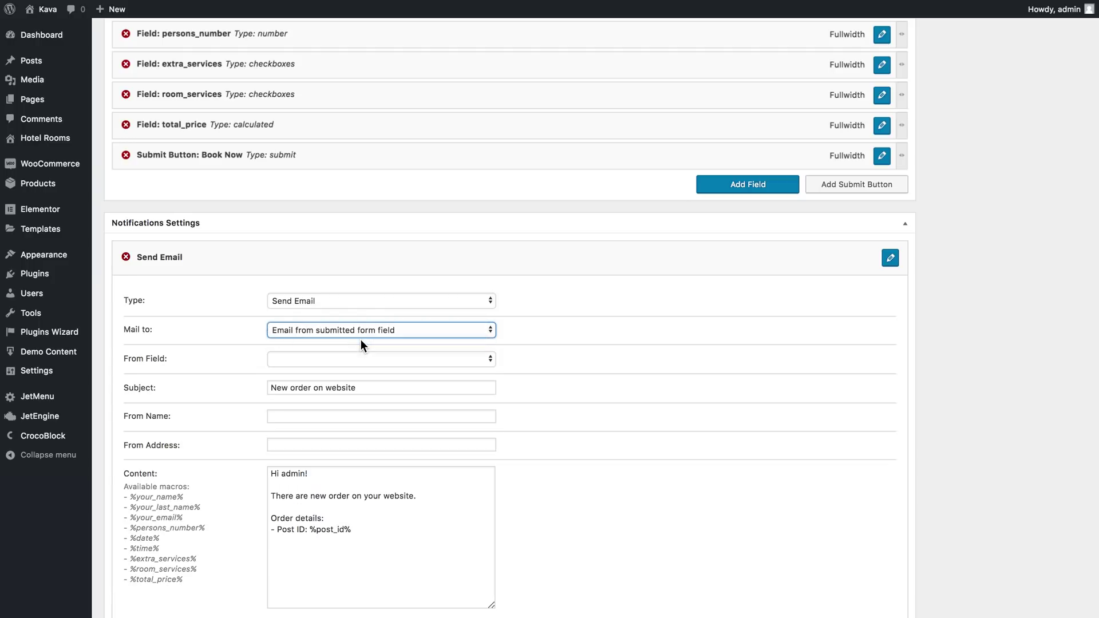
# Set the notification's recipient field to your_email, the From Name to Hotel Owner, and enter the hotel's sender e-mail address.
pyautogui.click(339, 360)
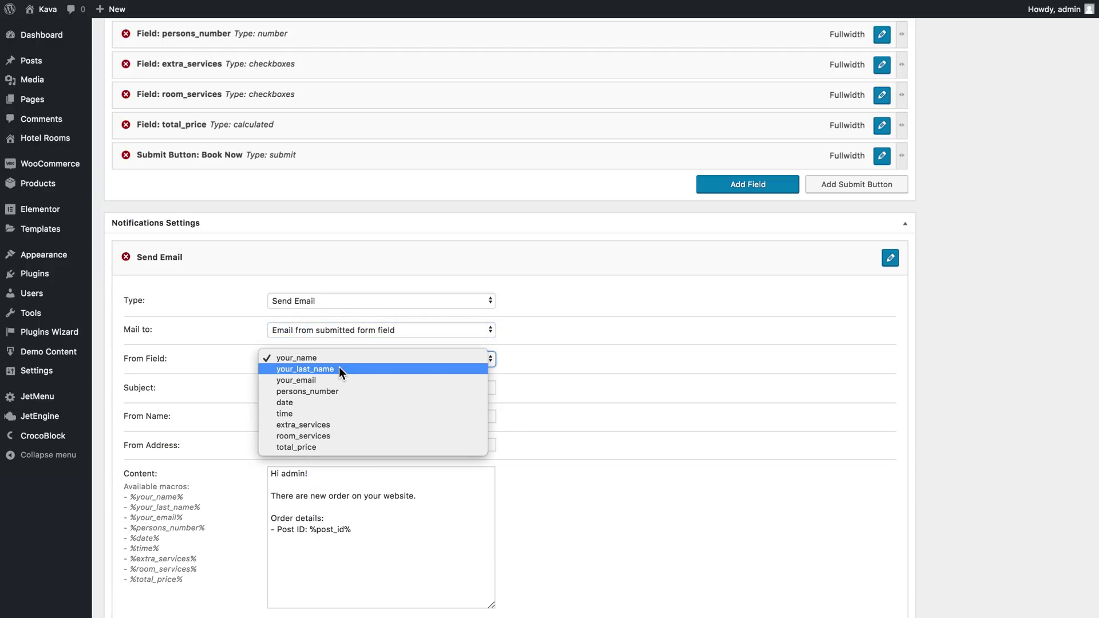
pyautogui.click(337, 380)
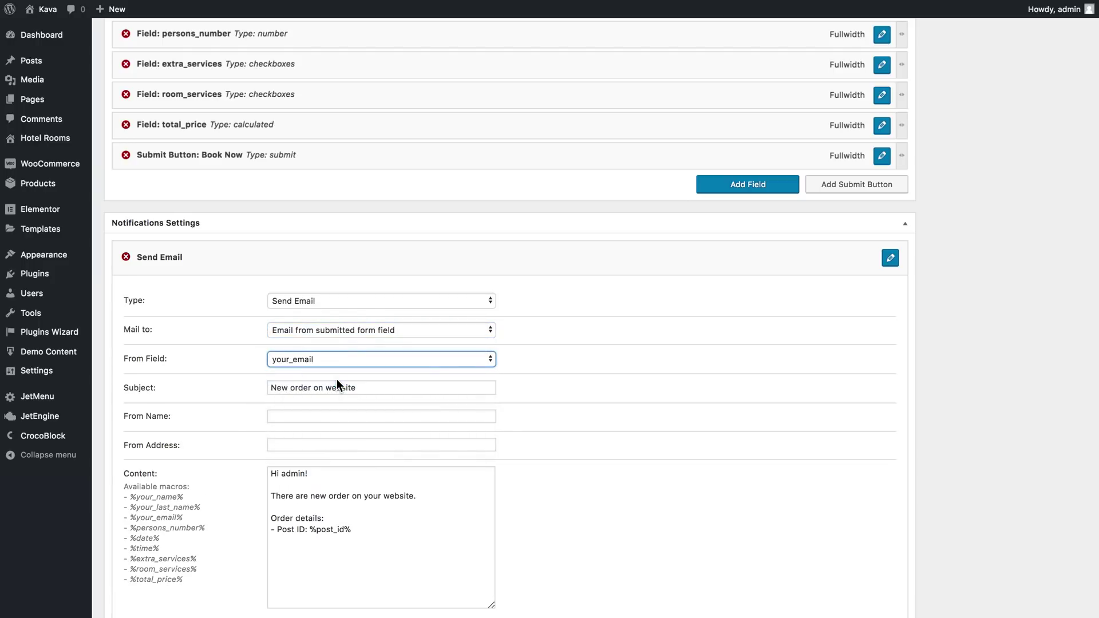
pyautogui.scroll(-3, 337, 379)
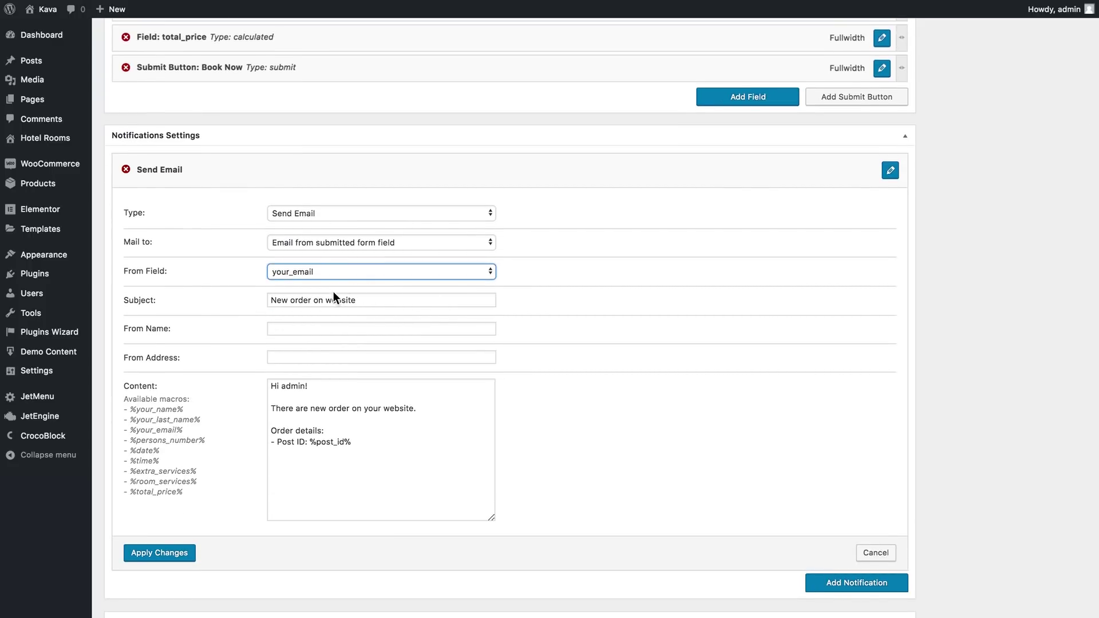
pyautogui.click(351, 328)
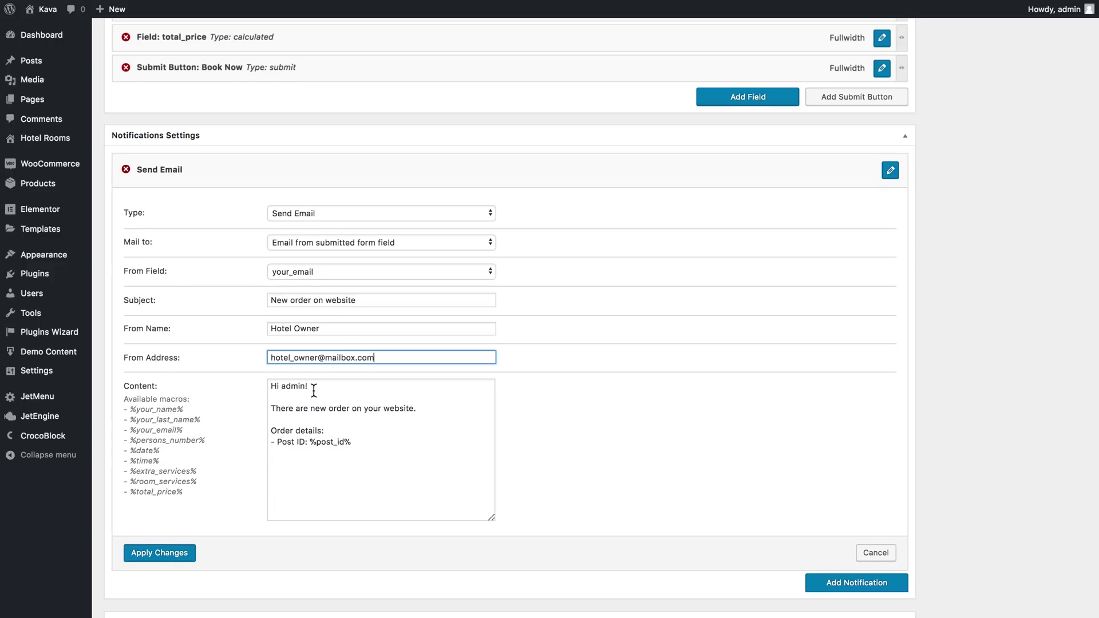
# Replace the email content's Post ID line with Persons: %persons_number%, Date and Time of Arrival: %date%, %time%, and Total Price: %total_price% lines.
pyautogui.scroll(-2, 314, 388)
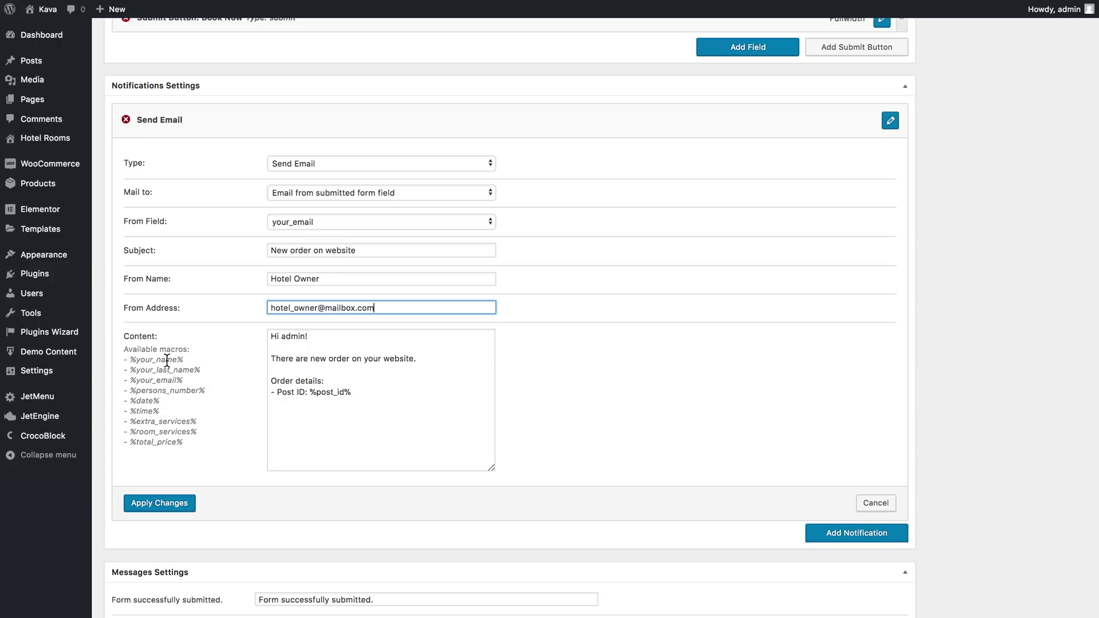
pyautogui.scroll(5, 167, 359)
pyautogui.scroll(-5, 252, 274)
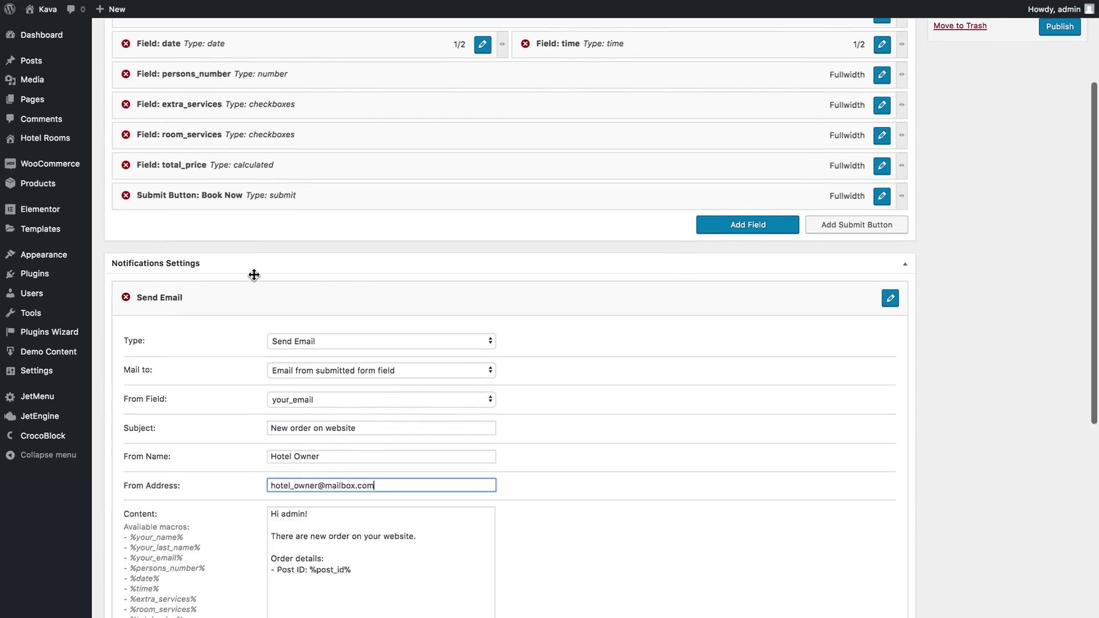
pyautogui.scroll(-1, 254, 275)
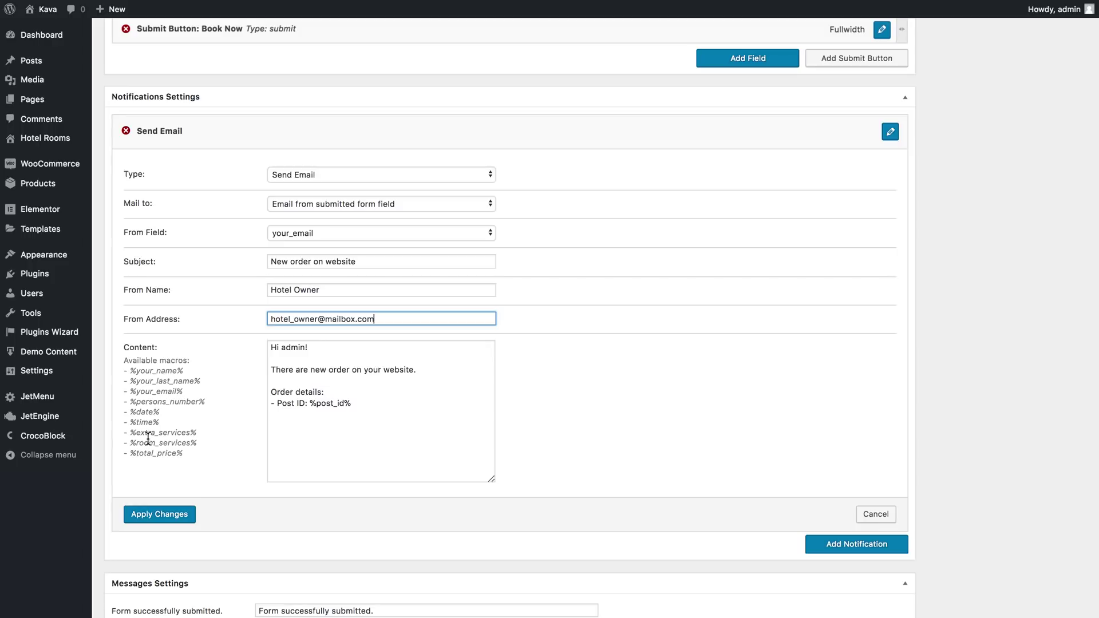
pyautogui.scroll(4, 170, 432)
pyautogui.scroll(-4, 252, 158)
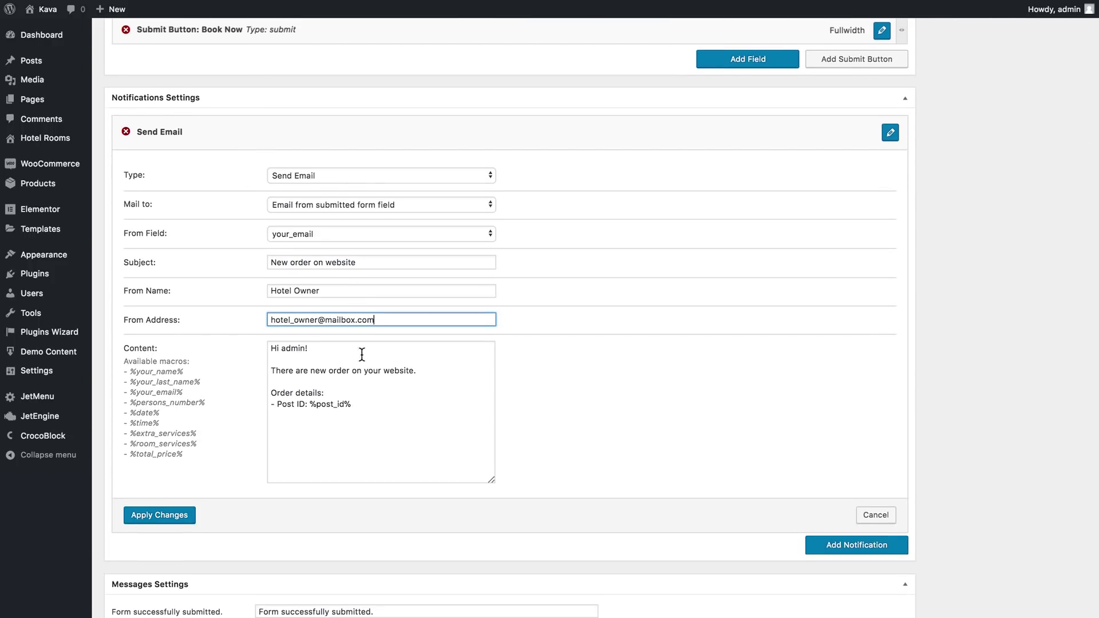
pyautogui.moveTo(360, 409); pyautogui.dragTo(277, 408)
pyautogui.write('Pers')
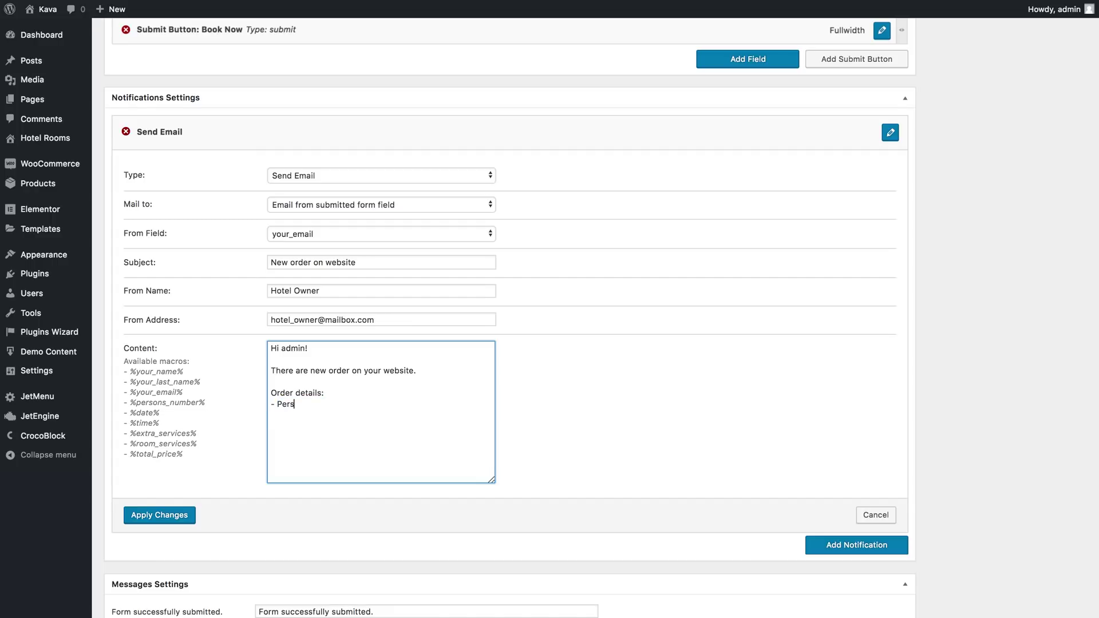
pyautogui.write('ons:')
pyautogui.moveTo(206, 403); pyautogui.dragTo(131, 402)
pyautogui.hotkey('ctrl', 'c')
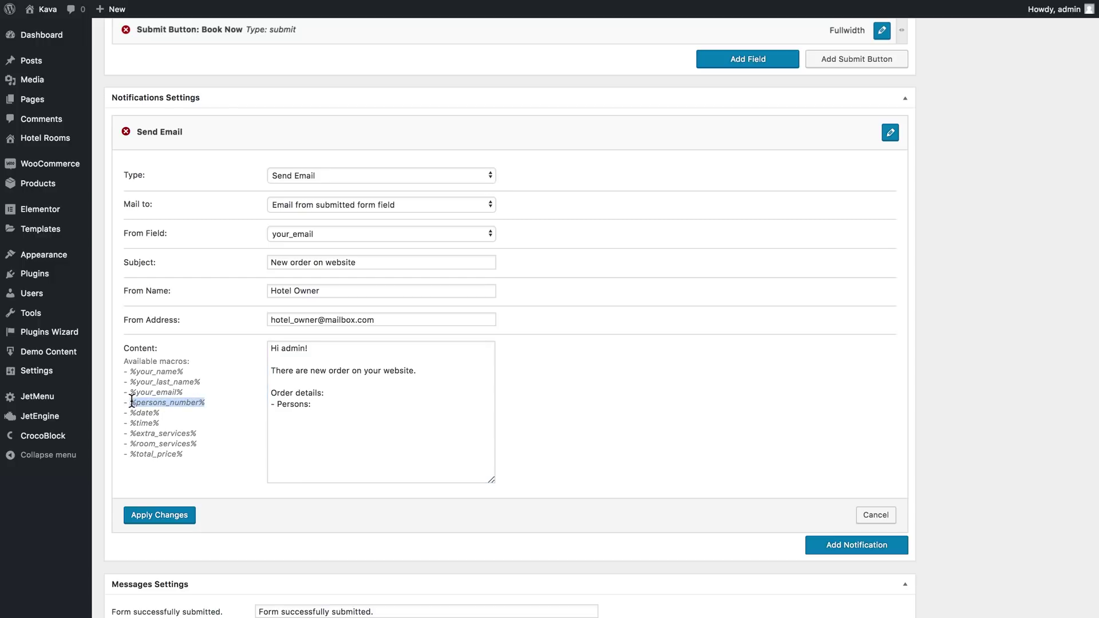
pyautogui.click(332, 412)
pyautogui.hotkey('ctrl', 'v')
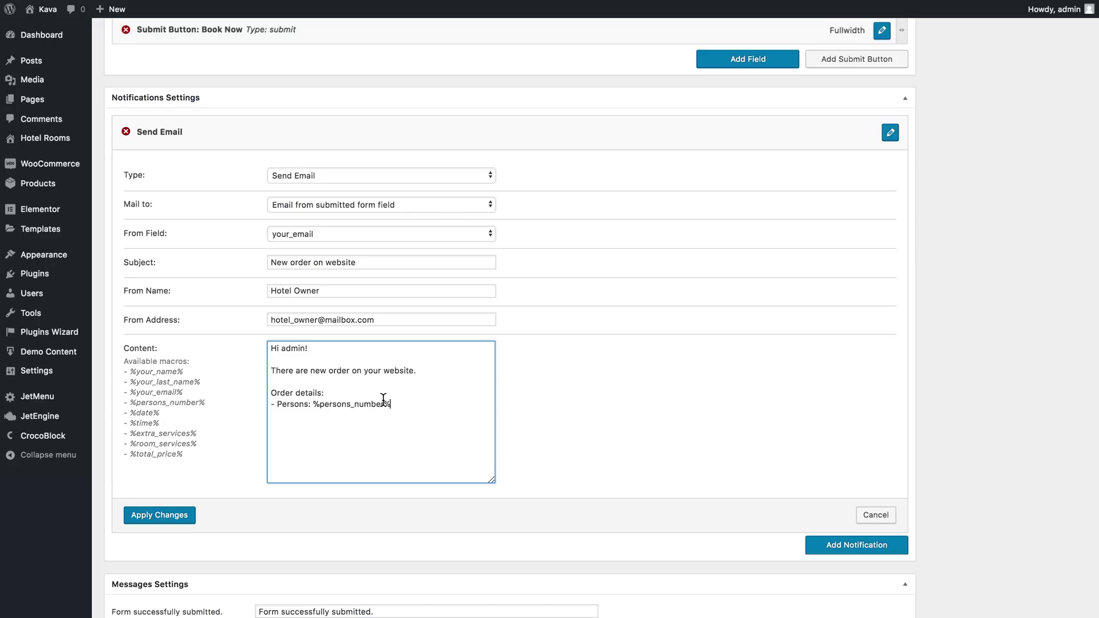
pyautogui.write('- Date and Time of Arrival: %date%, %time% - Total Price: %total_price%')
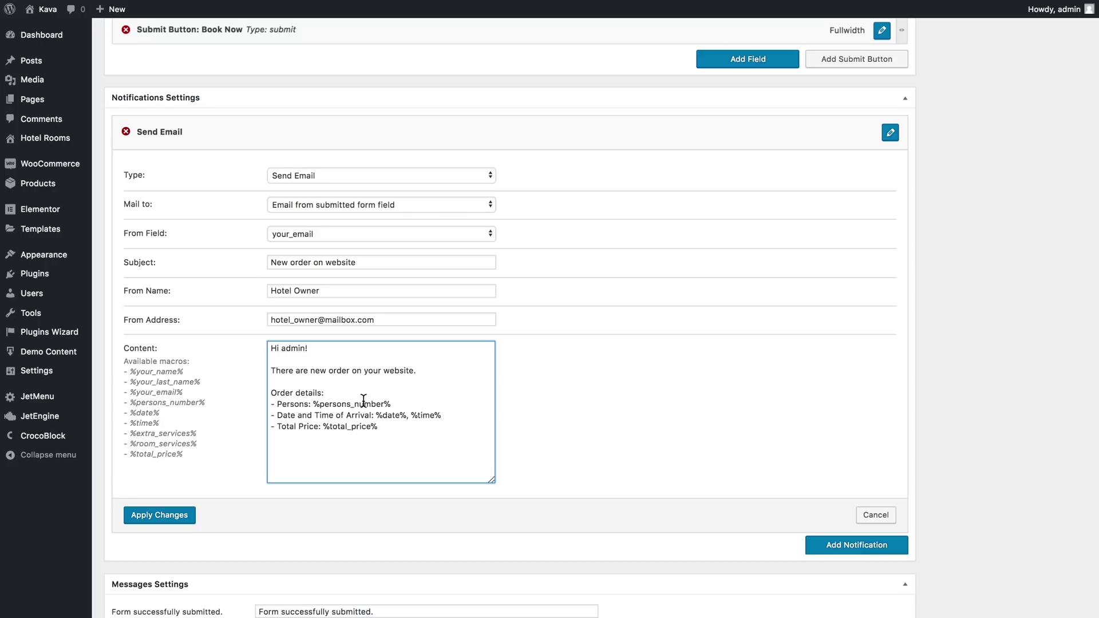
# Apply the Send Email notification's changes and publish the Hotel Room Booking form.
pyautogui.click(170, 517)
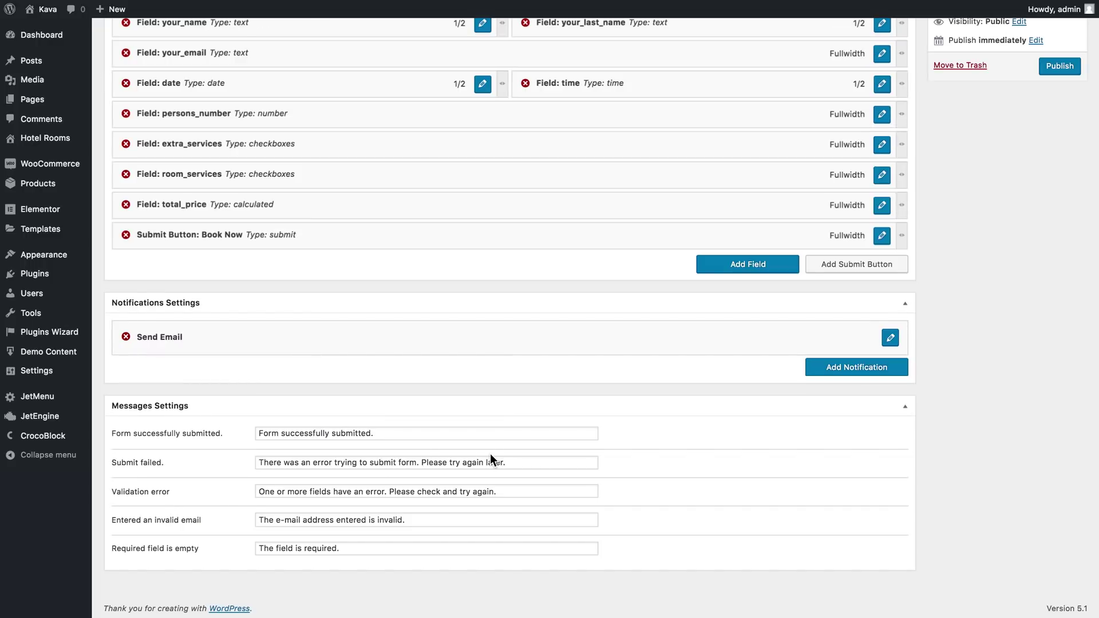
pyautogui.scroll(3, 490, 454)
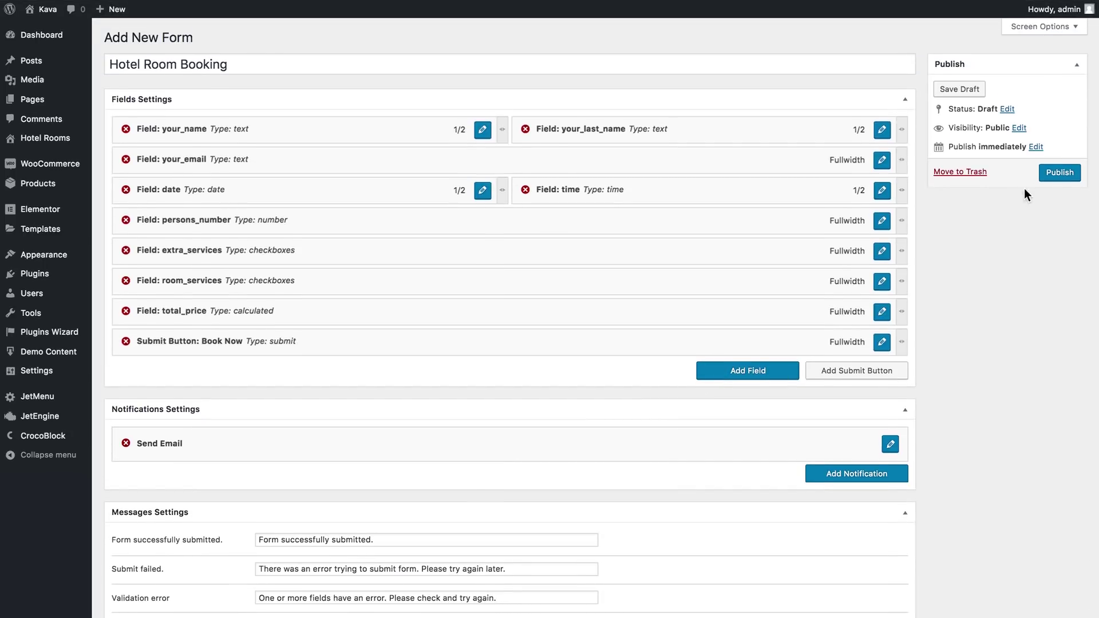
pyautogui.click(1057, 174)
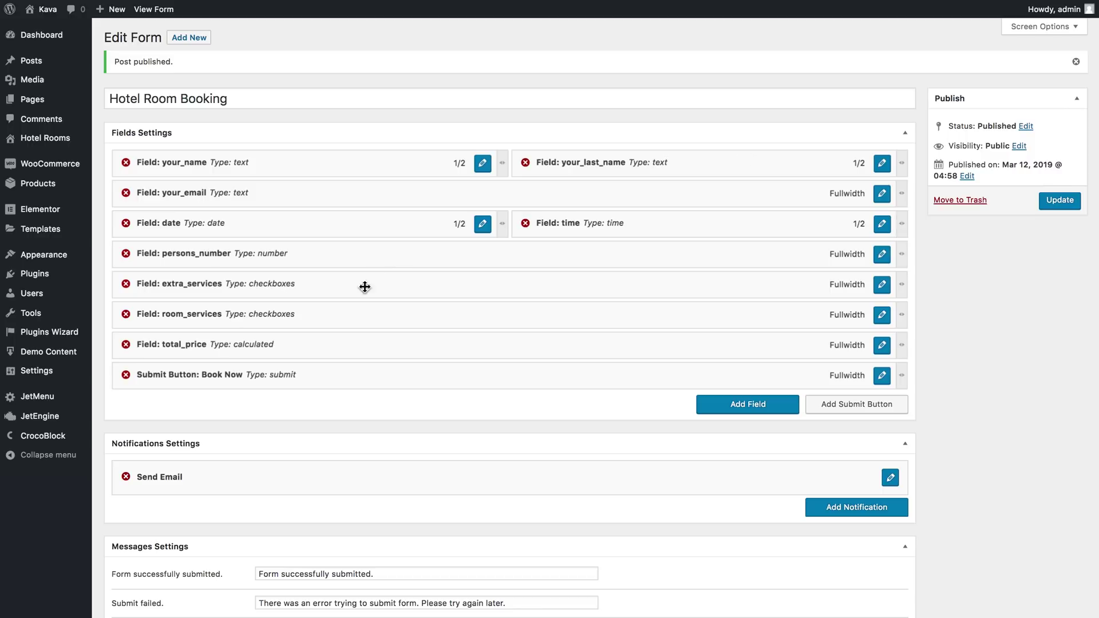
# Create a new Single template named single_room in CrocoBlock's My Library.
pyautogui.moveTo(49, 441)
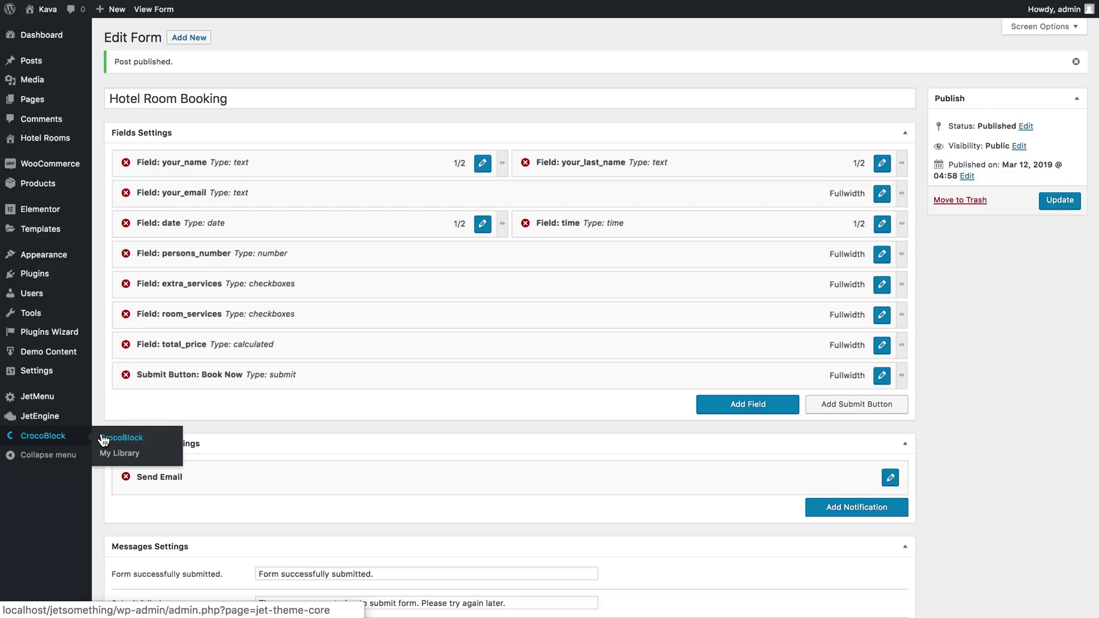
pyautogui.click(108, 456)
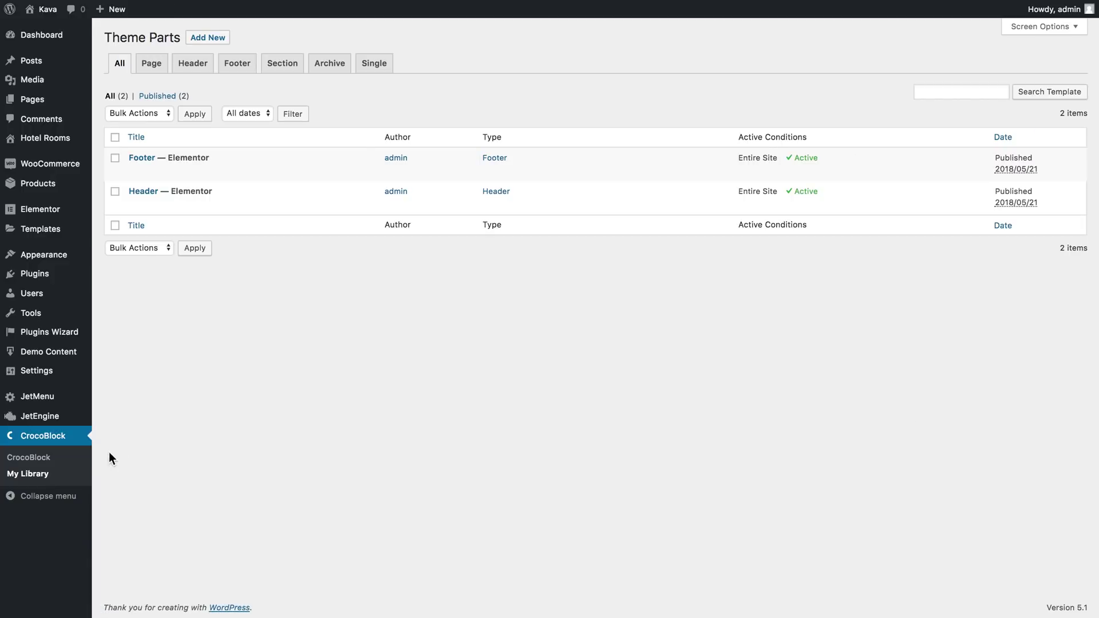
pyautogui.click(381, 63)
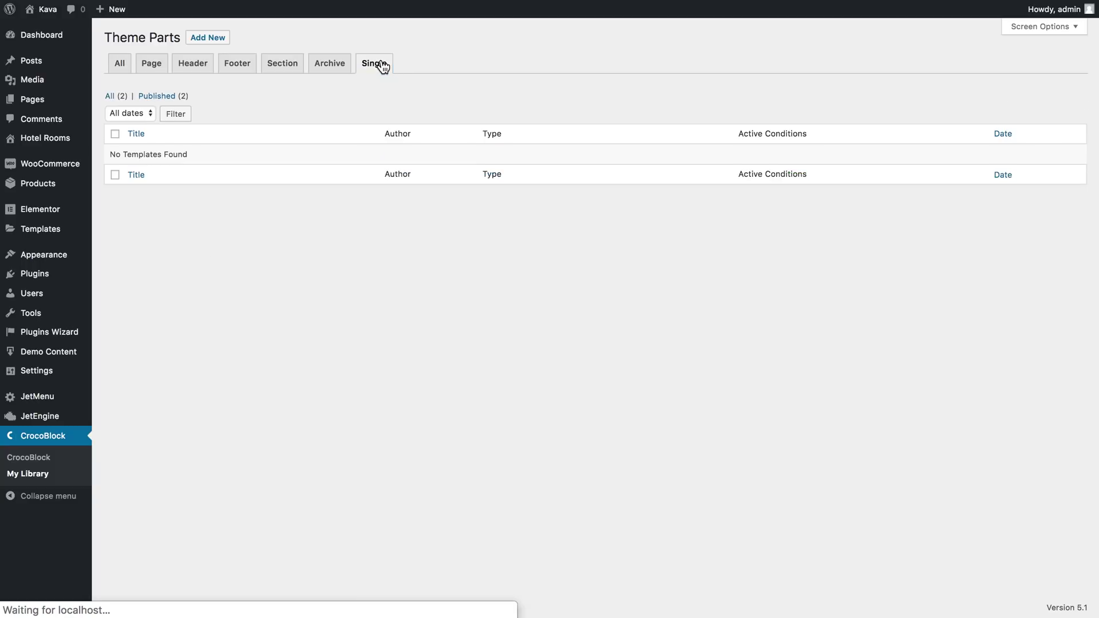
pyautogui.click(224, 37)
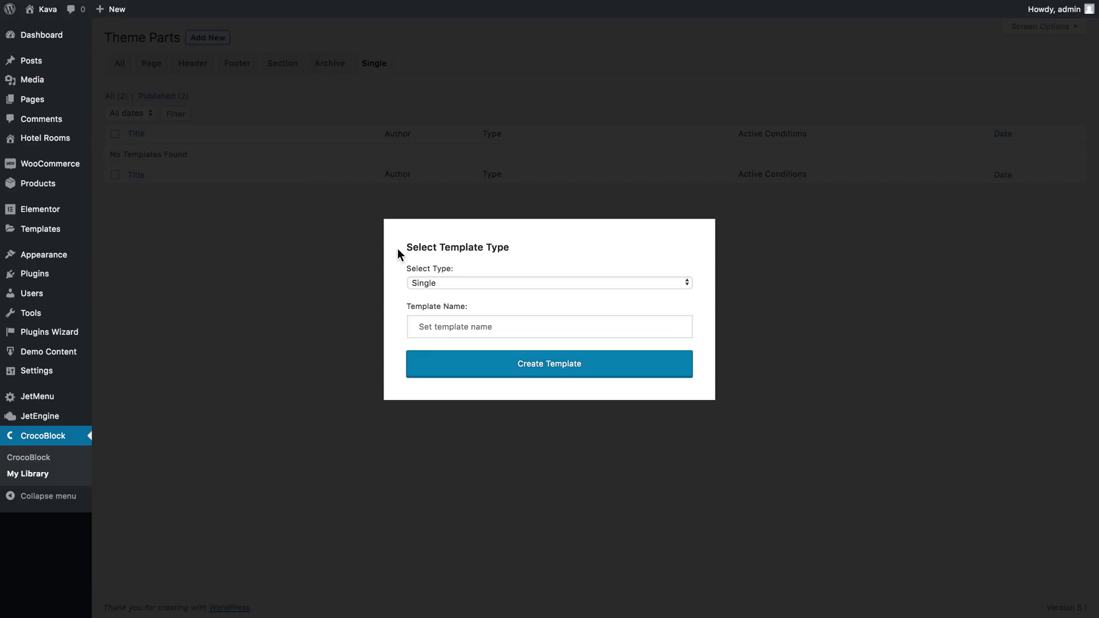
pyautogui.click(430, 326)
pyautogui.write('single_room')
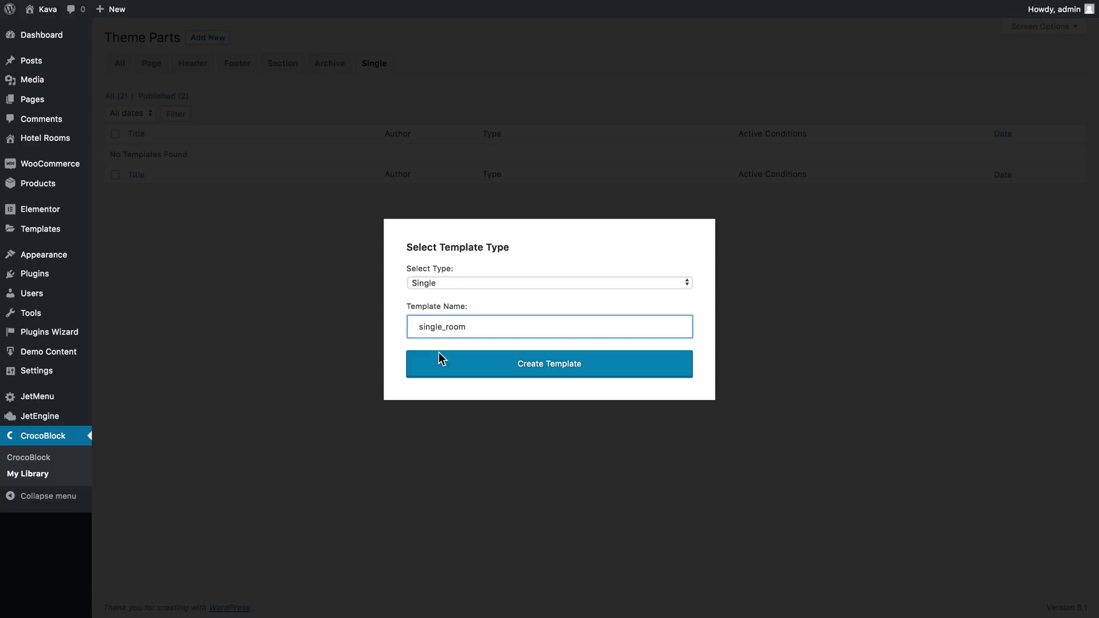
pyautogui.click(461, 377)
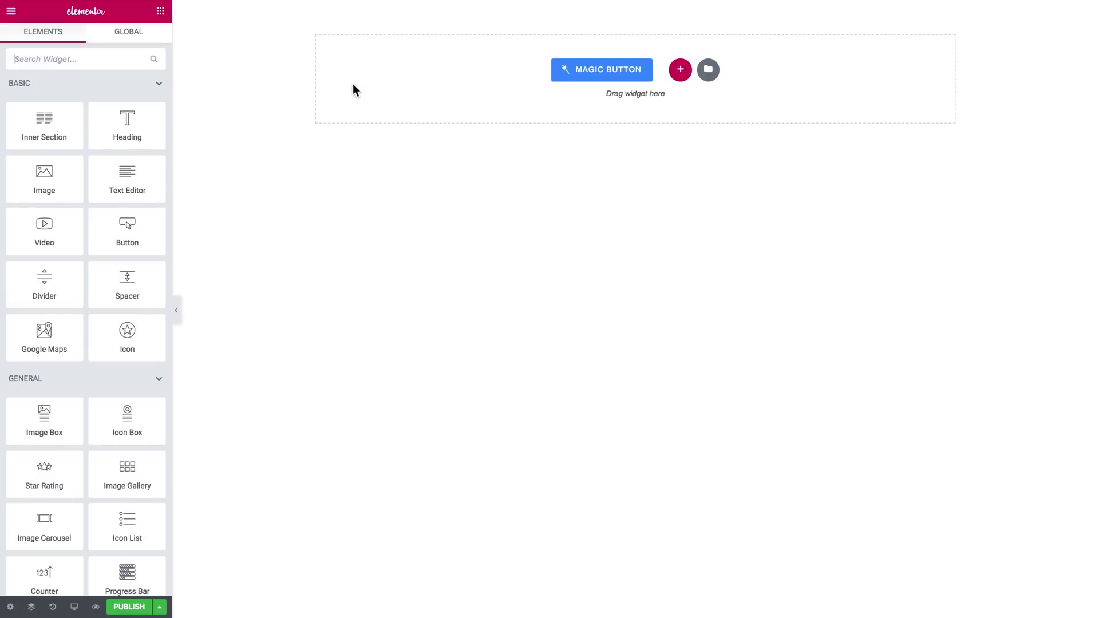
# Set the template's general display condition to Entire Site.
pyautogui.click(10, 607)
pyautogui.click(150, 172)
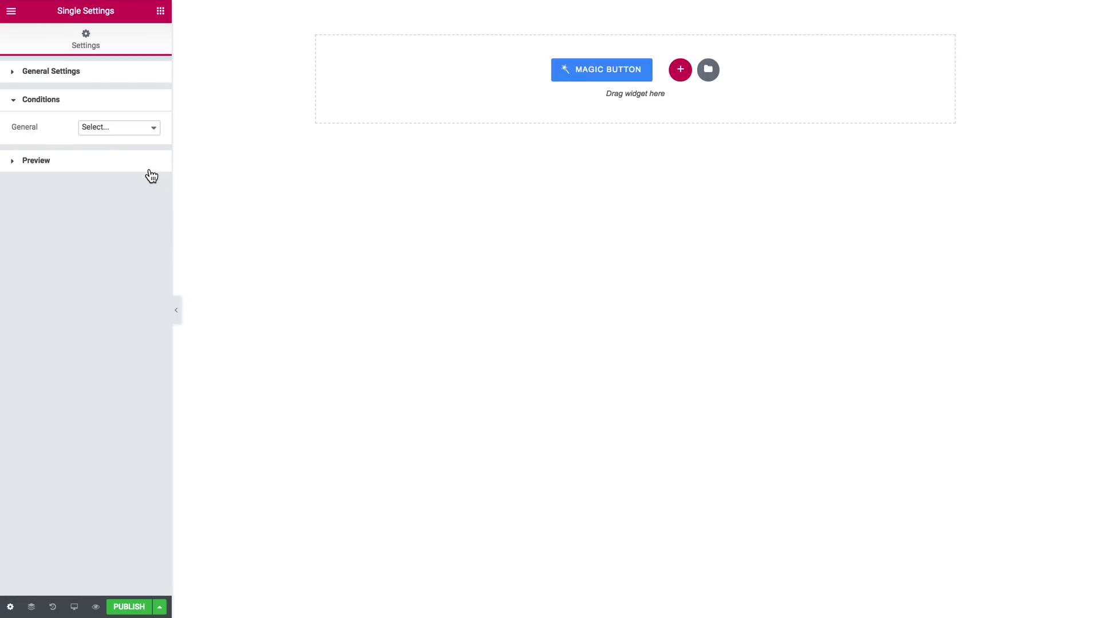
pyautogui.click(142, 127)
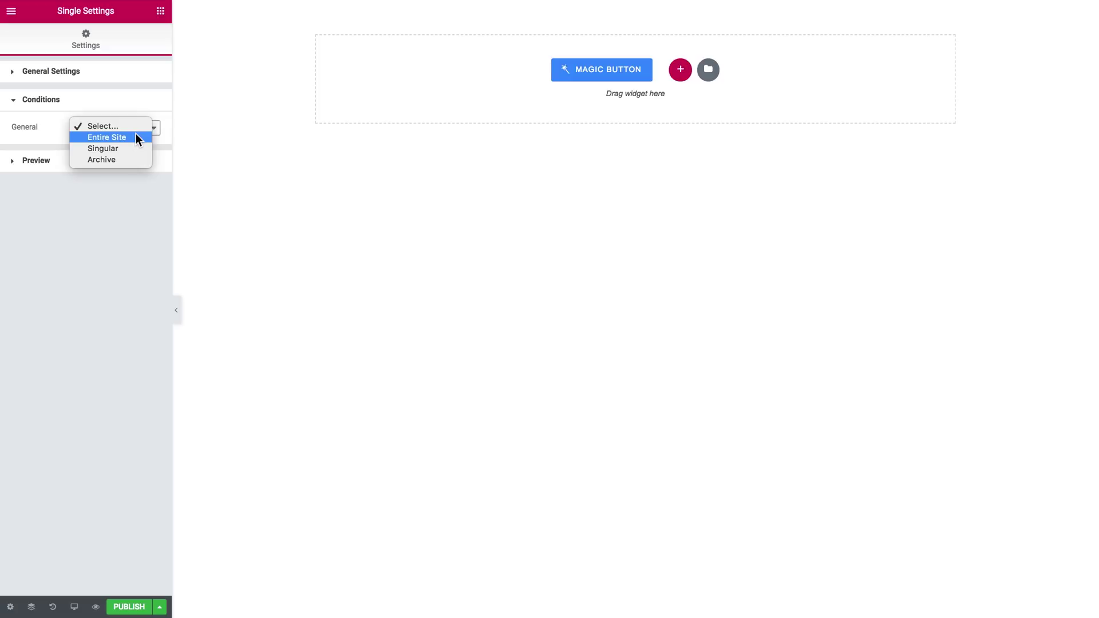
pyautogui.click(136, 136)
pyautogui.click(137, 135)
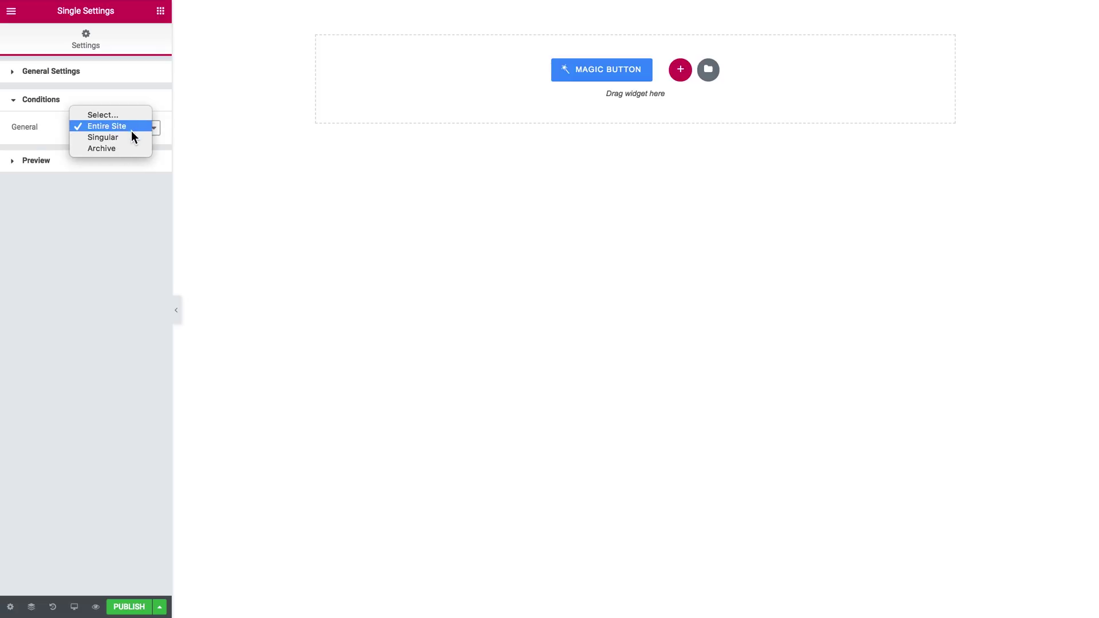
pyautogui.click(125, 184)
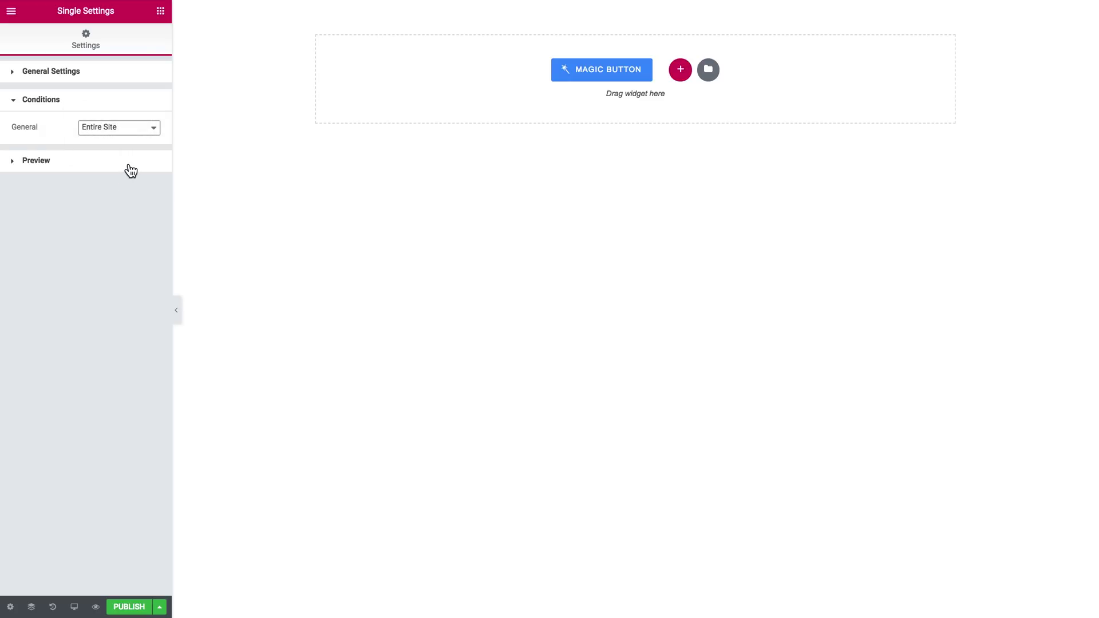
# Set the template preview to the Hotel Rooms post type with the post Hotel Room 1, and publish the template.
pyautogui.click(130, 168)
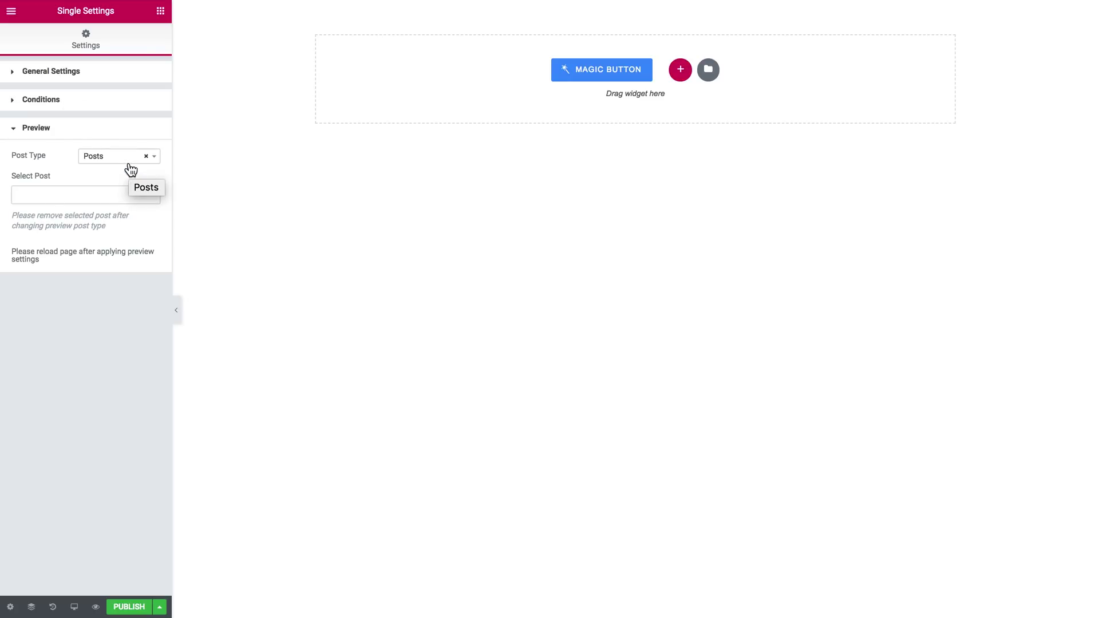
pyautogui.click(154, 166)
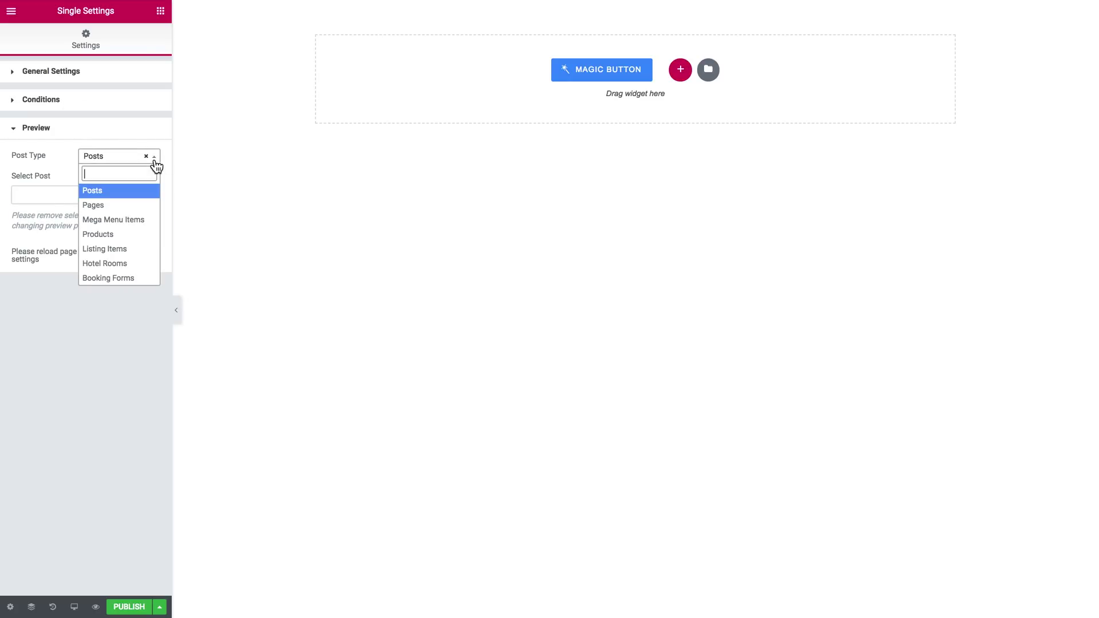
pyautogui.click(112, 264)
pyautogui.click(111, 200)
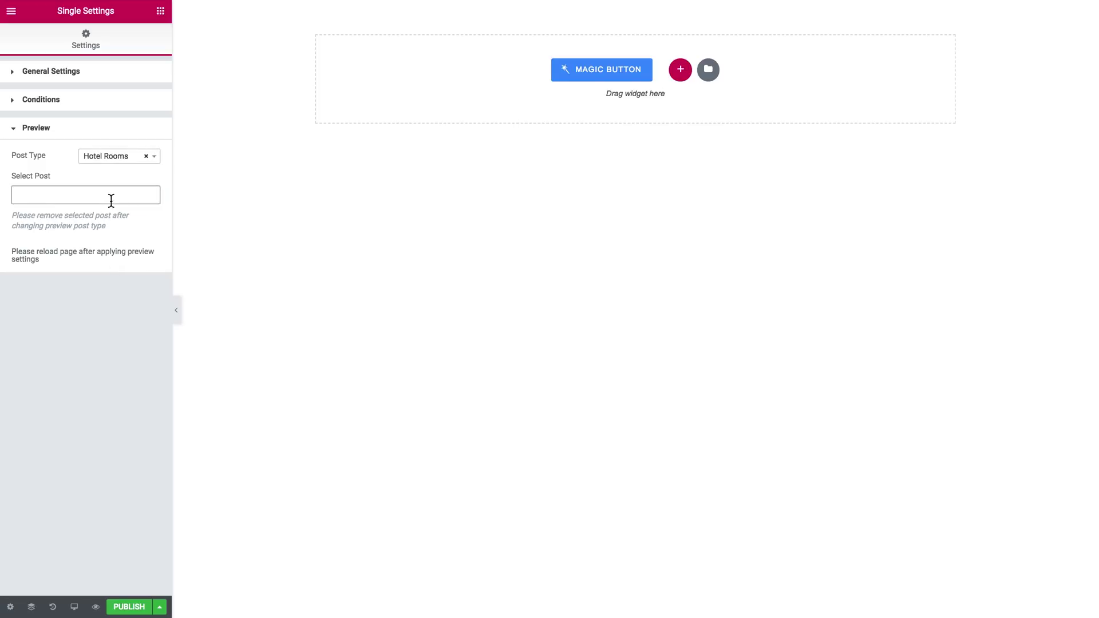
pyautogui.write('hote')
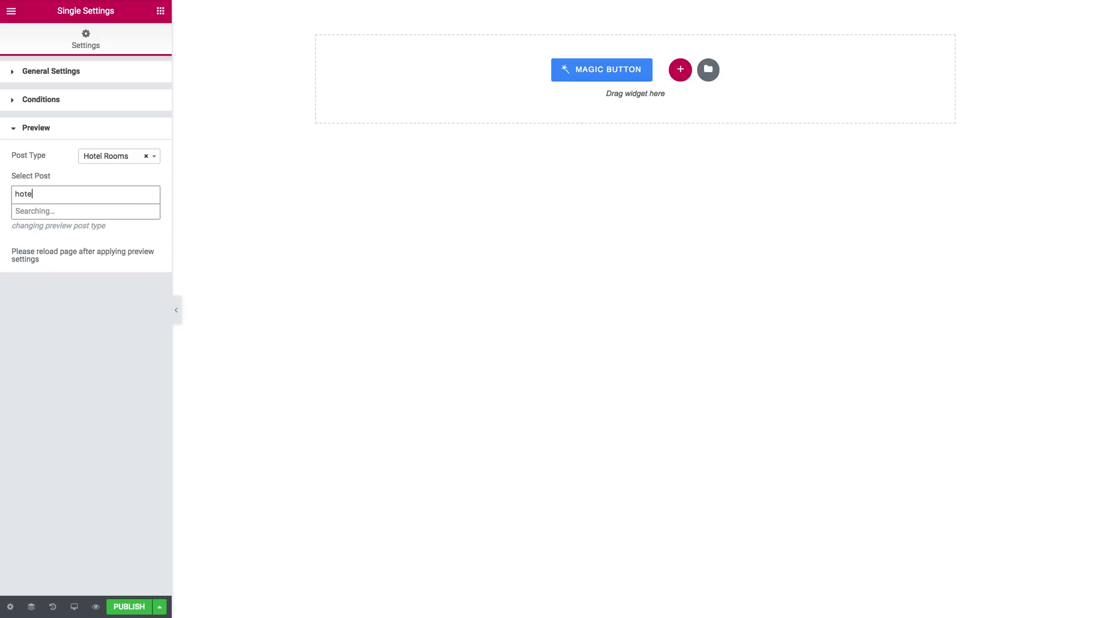
pyautogui.click(111, 210)
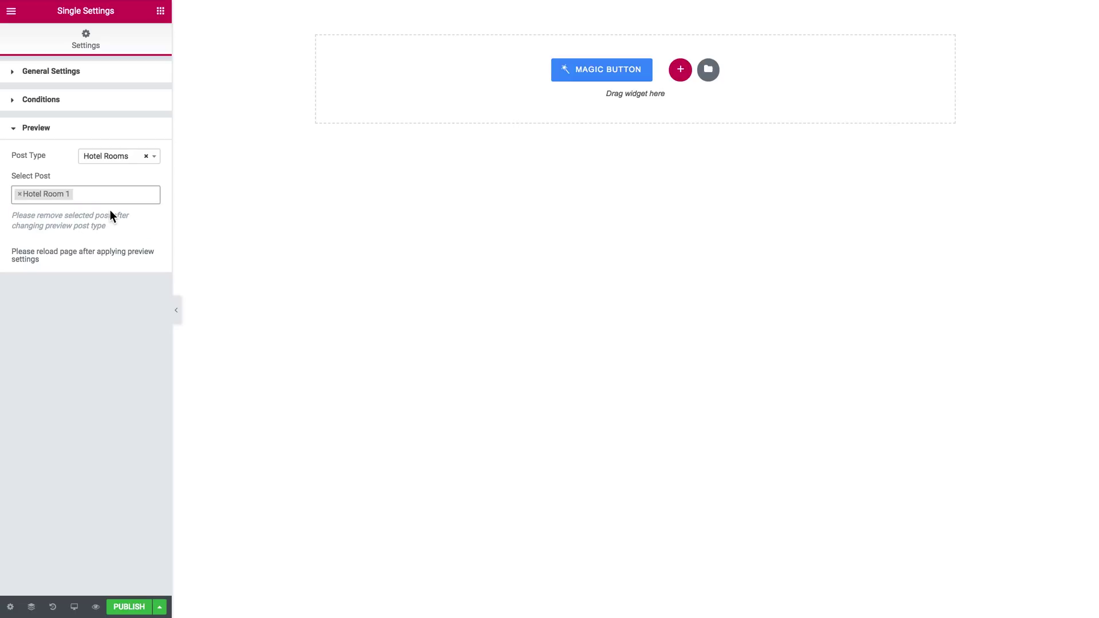
pyautogui.click(123, 605)
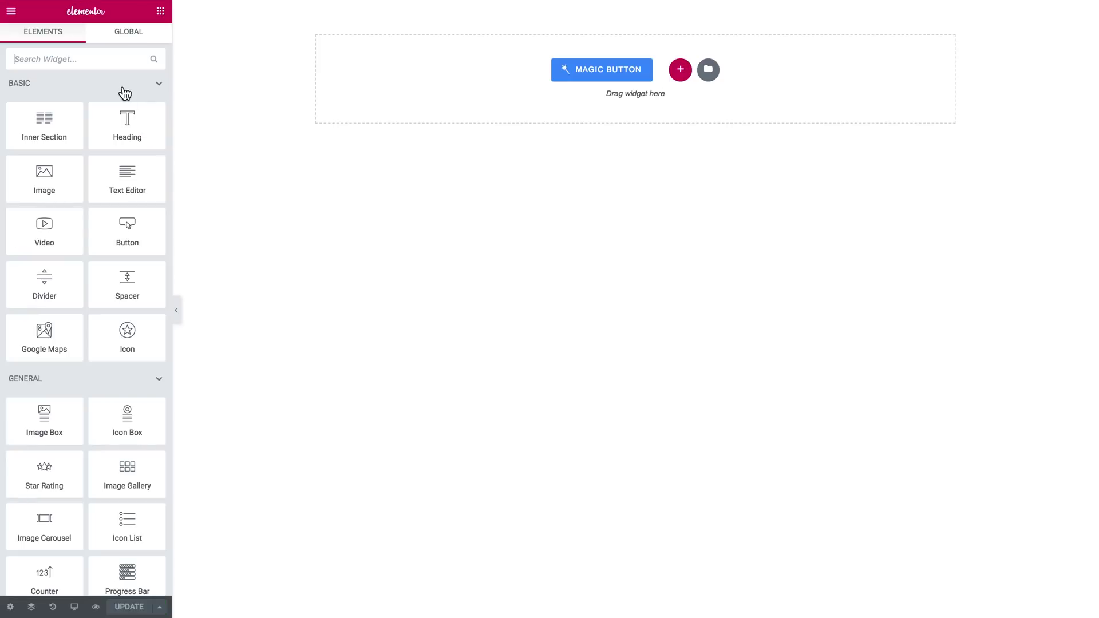
# Fill the first column of a two-column section with dynamic widgets for the room's title, image and description.
pyautogui.write('dyn')
pyautogui.moveTo(44, 95); pyautogui.dragTo(521, 76)
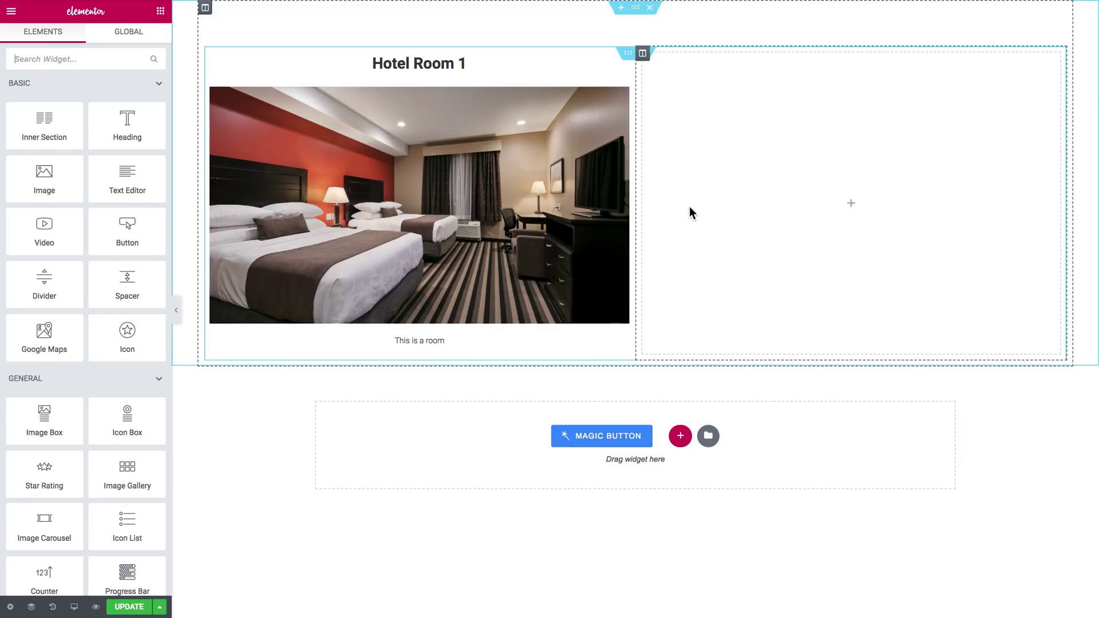
# Add a Booking Form widget to the empty second column and assign it the Hotel Room Booking form.
pyautogui.click(106, 64)
pyautogui.write('boo')
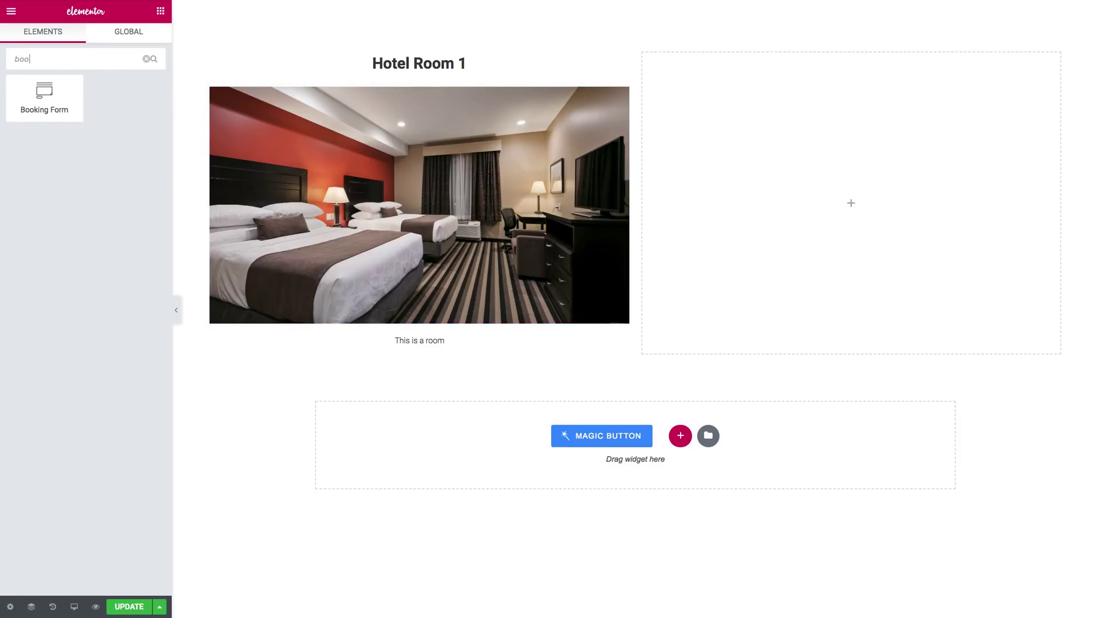
pyautogui.moveTo(35, 98); pyautogui.dragTo(798, 201)
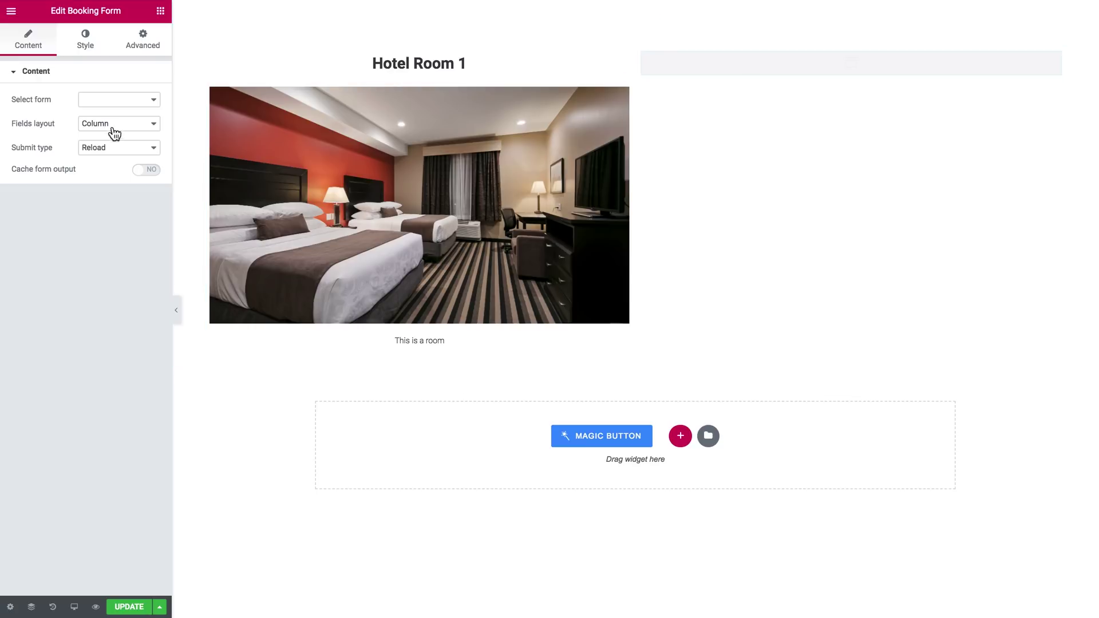
pyautogui.click(125, 103)
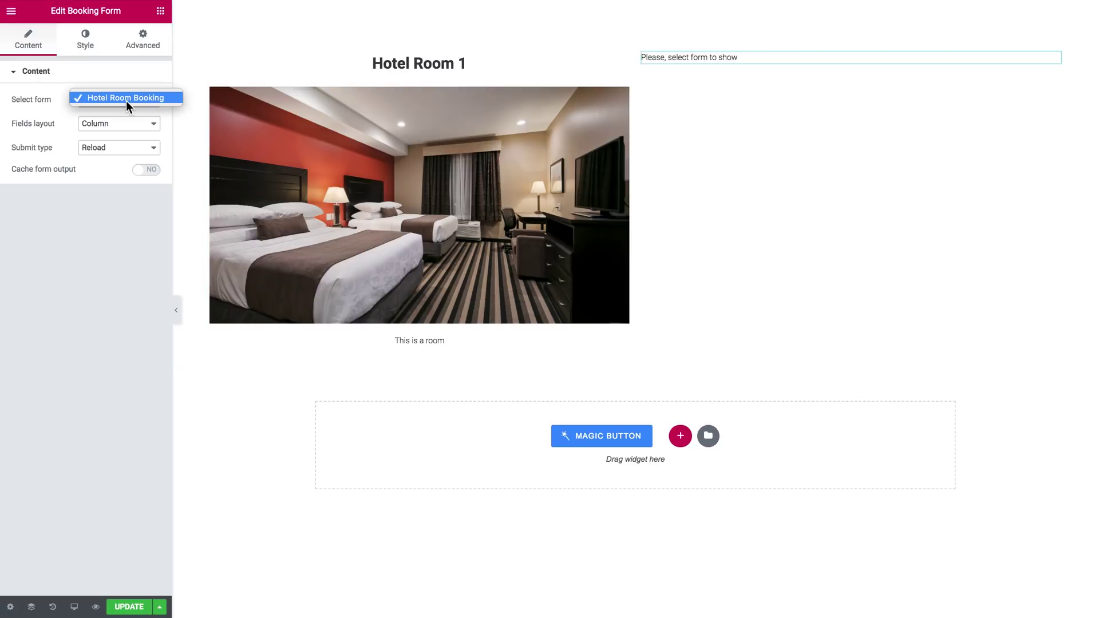
pyautogui.click(126, 101)
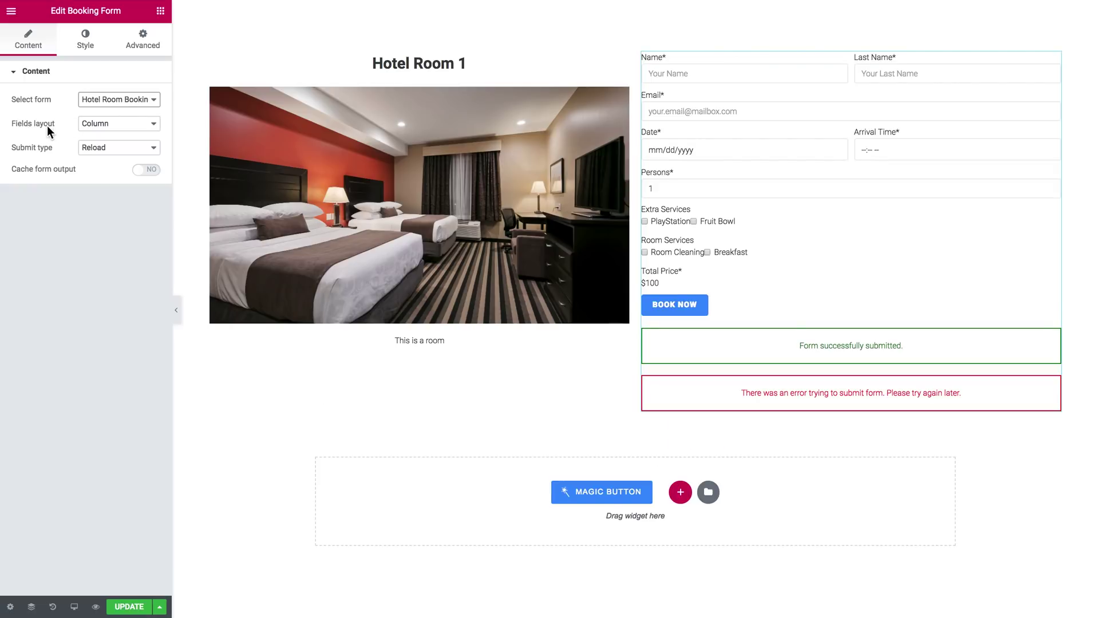
# Switch the booking form's fields layout to Row and style its rows with rows gap 9, columns gap 19 and label width 18.
pyautogui.click(102, 126)
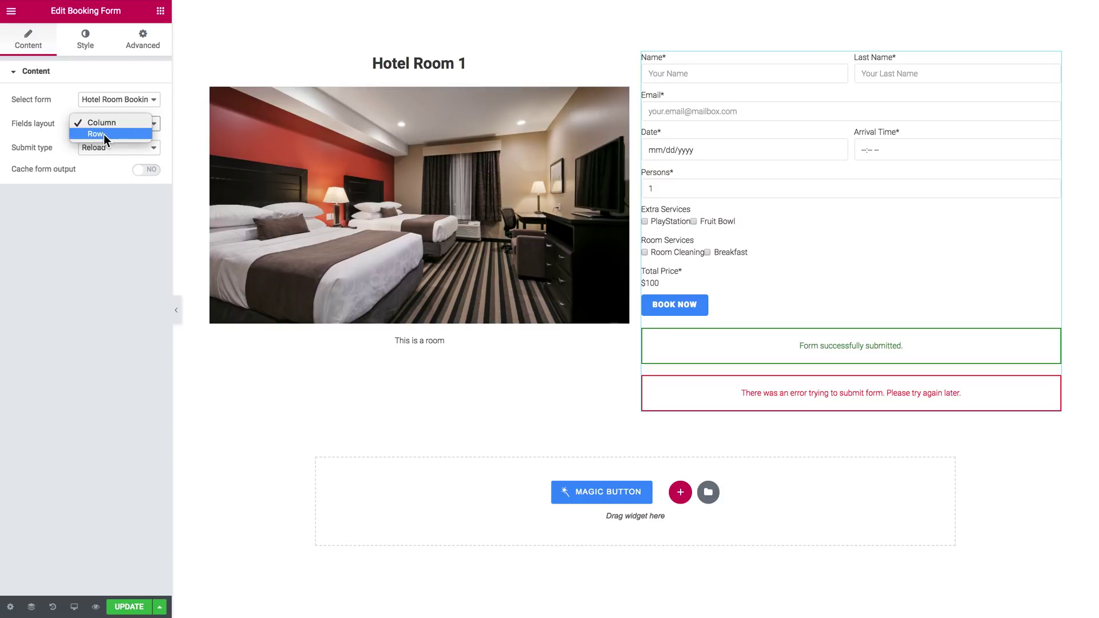
pyautogui.click(104, 134)
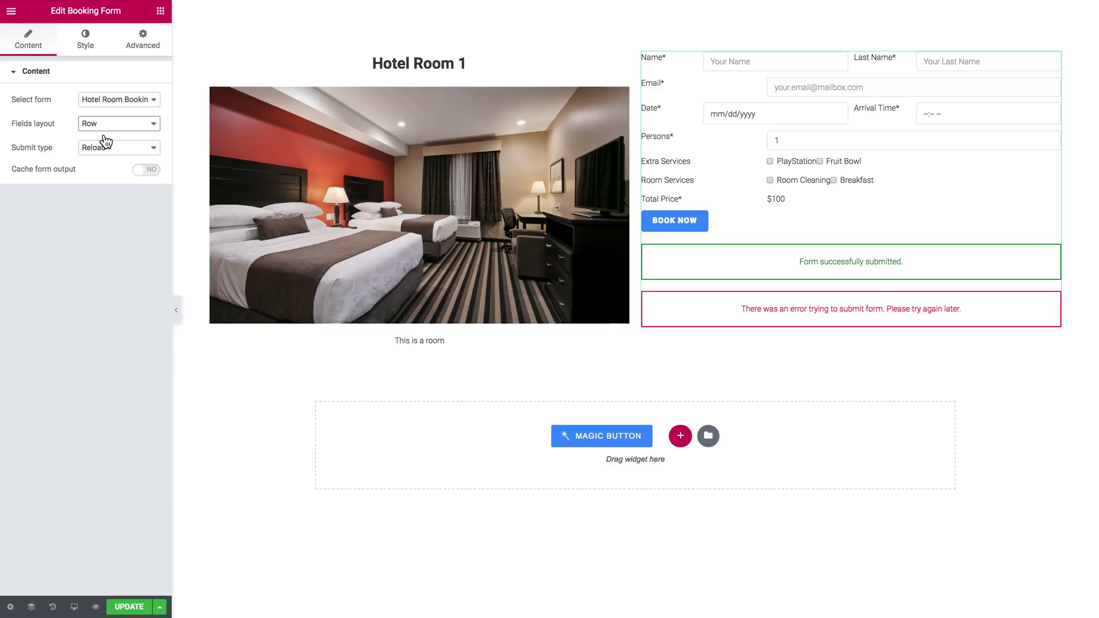
pyautogui.click(85, 40)
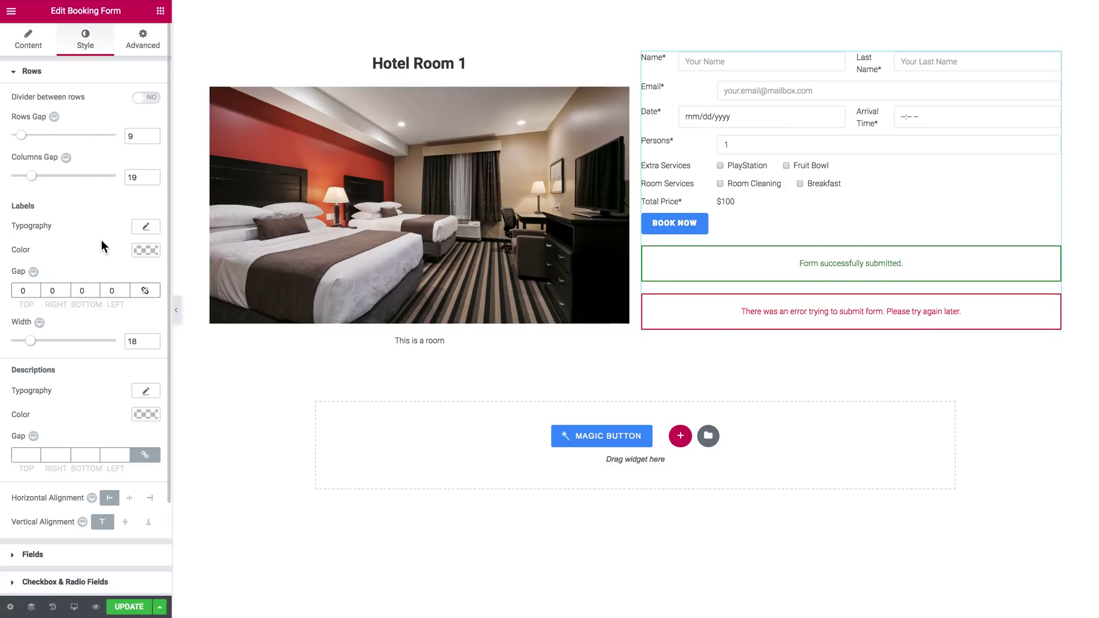
pyautogui.click(91, 73)
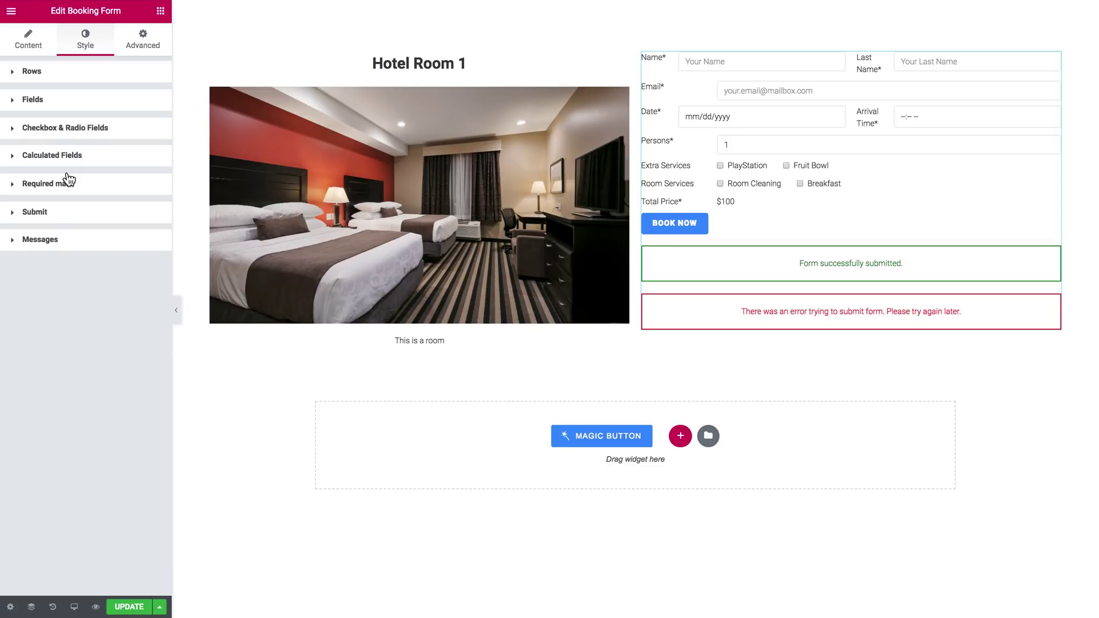
# Set the booking form's submit type to AJAX and update the template.
pyautogui.click(38, 45)
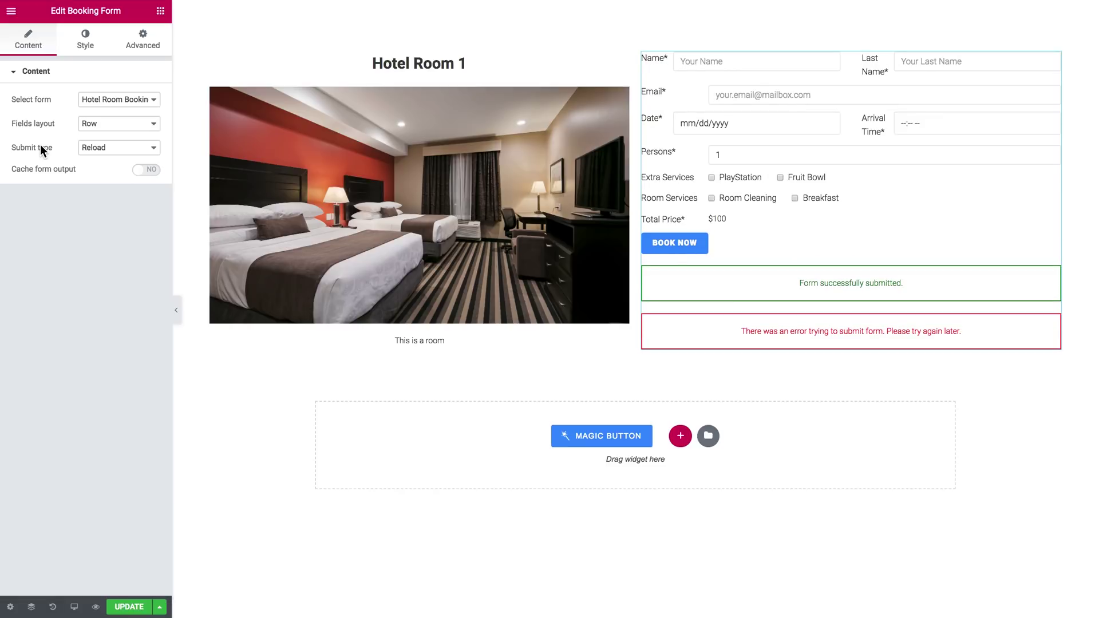
pyautogui.click(96, 150)
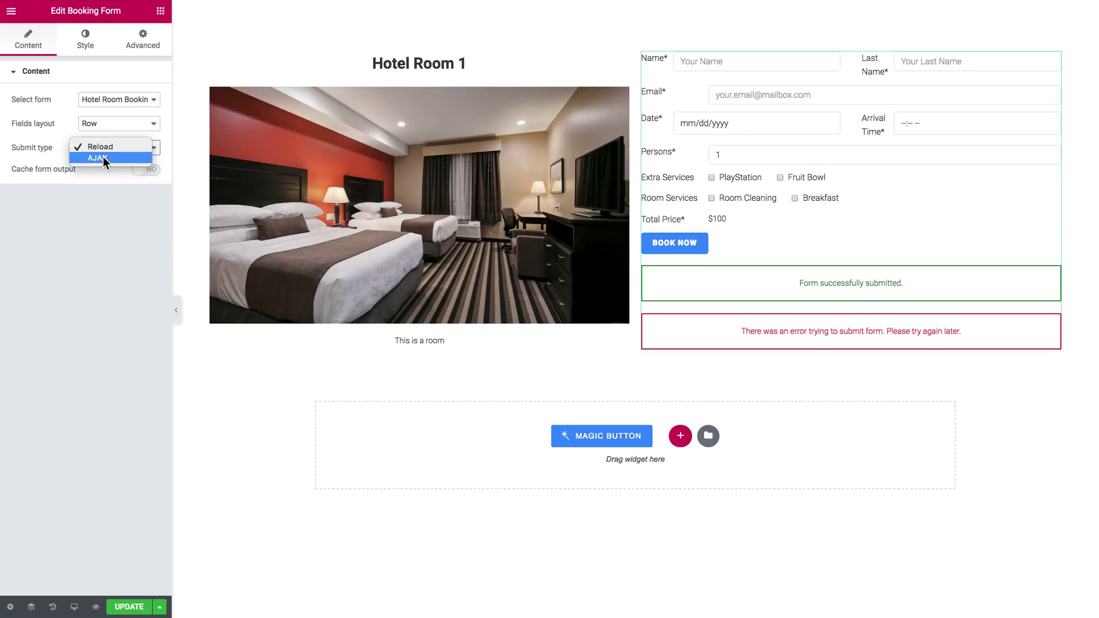
pyautogui.click(103, 157)
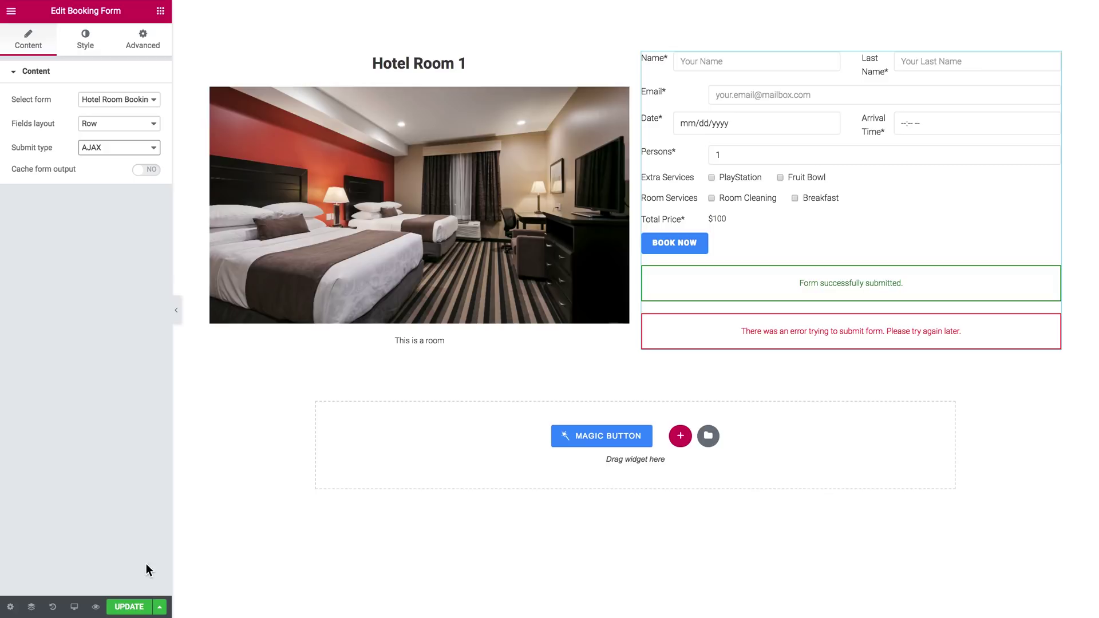
pyautogui.click(130, 606)
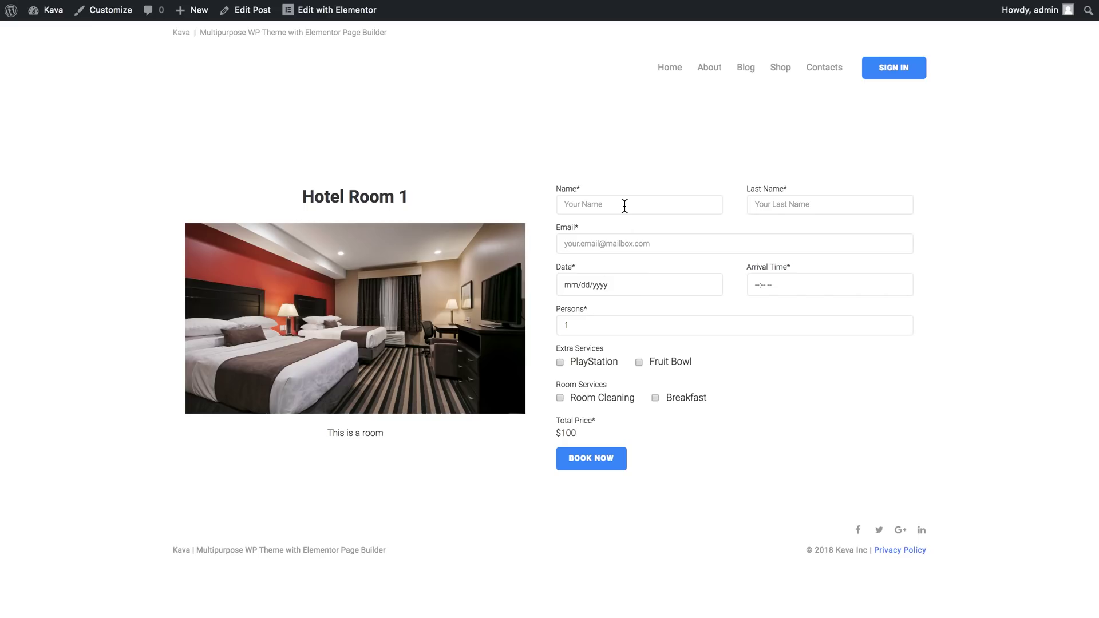
# On the live Hotel Room 1 page, fill in the booking form's name, last name and email fields with sample data.
pyautogui.click(623, 207)
pyautogui.write('Name')
pyautogui.click(785, 204)
pyautogui.write('Last Name')
pyautogui.press('Tab')
pyautogui.write('address@mailbox.com')
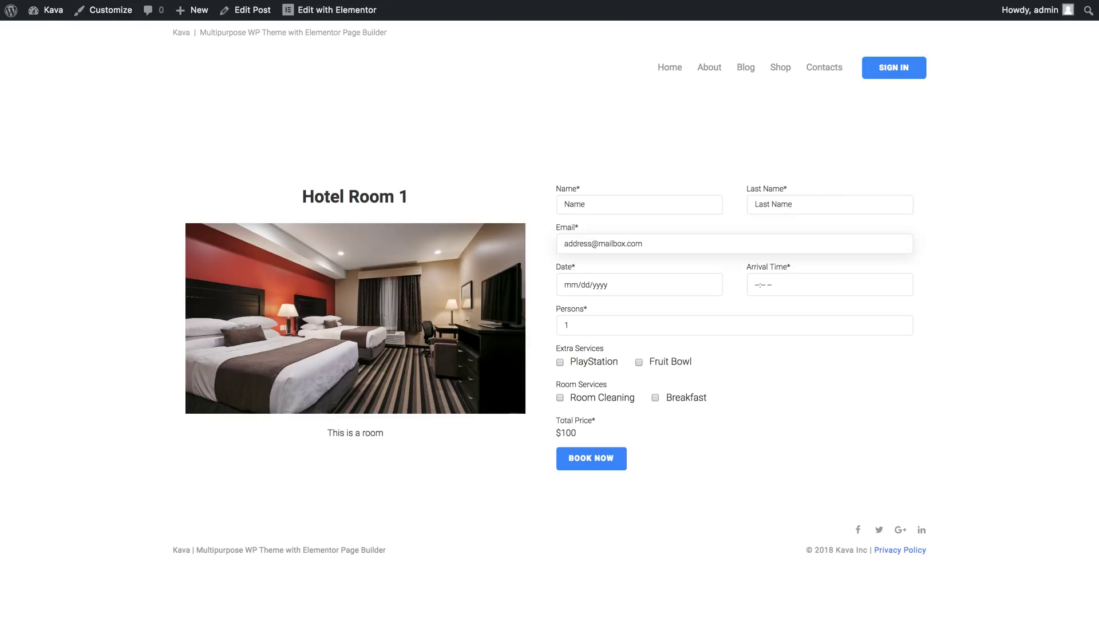
# Set the booking date to 03/14/2019 and arrival time to 09:00 PM, and select the PlayStation and Breakfast services.
pyautogui.click(708, 284)
pyautogui.click(634, 364)
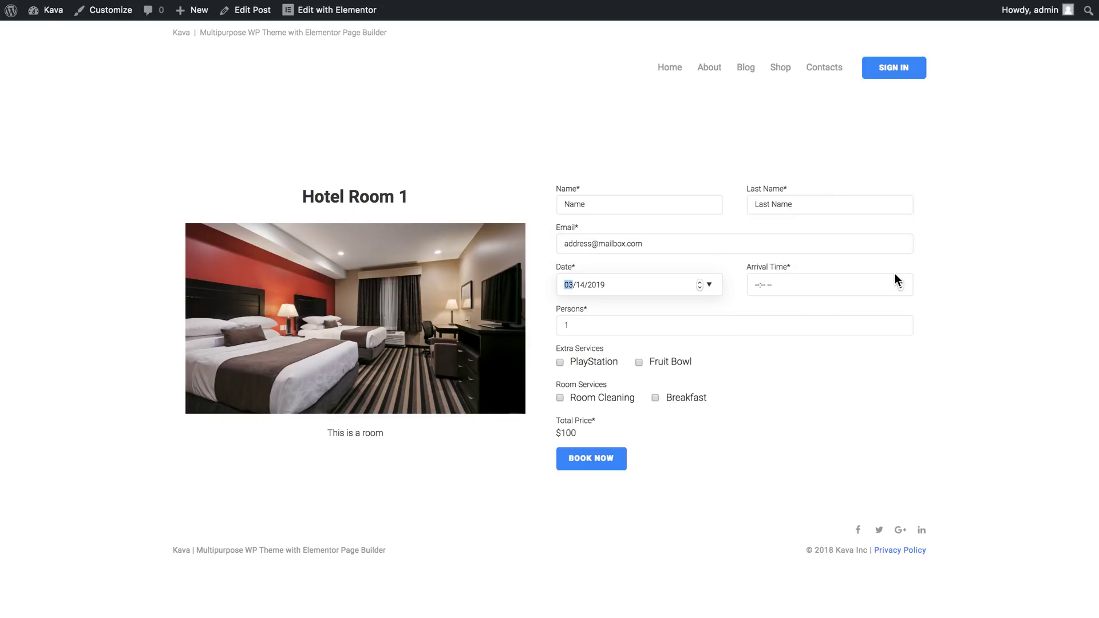
pyautogui.click(756, 286)
pyautogui.write('0900p')
pyautogui.click(584, 361)
pyautogui.click(665, 400)
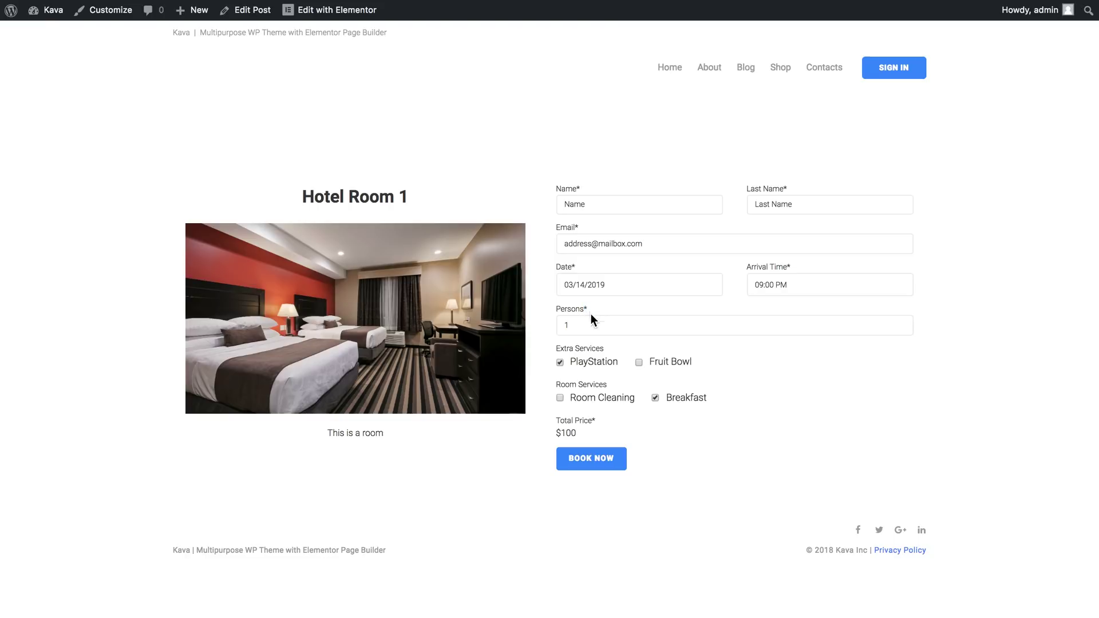
# Set the number of persons to 6 and submit the booking.
pyautogui.click(901, 323)
pyautogui.click(901, 323)
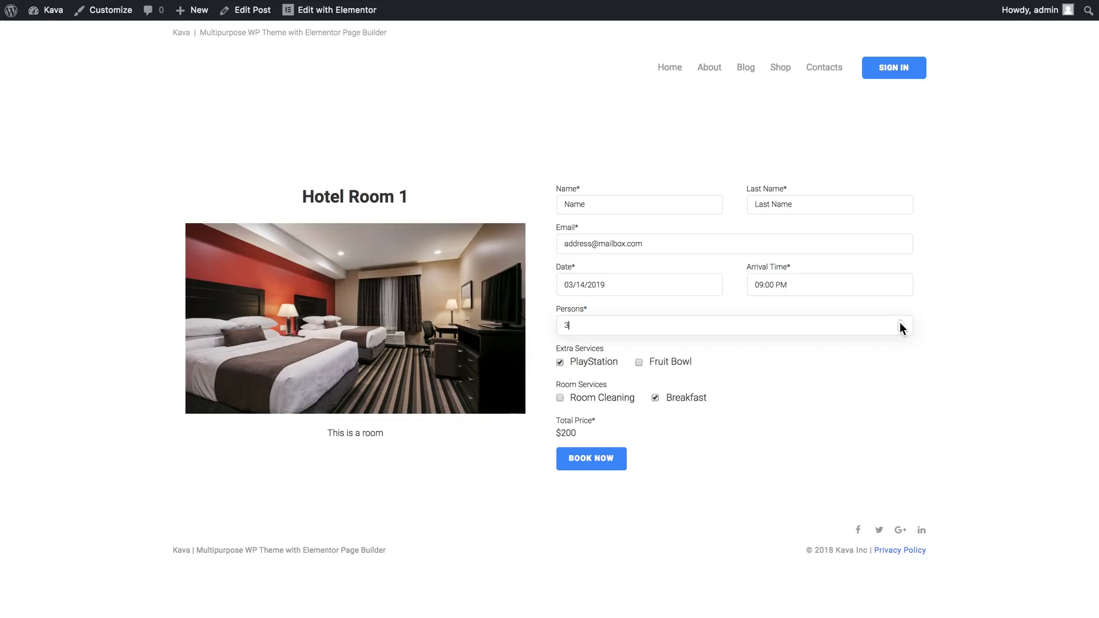
pyautogui.click(900, 323)
pyautogui.click(900, 323)
pyautogui.tripleClick(657, 415)
pyautogui.click(575, 421)
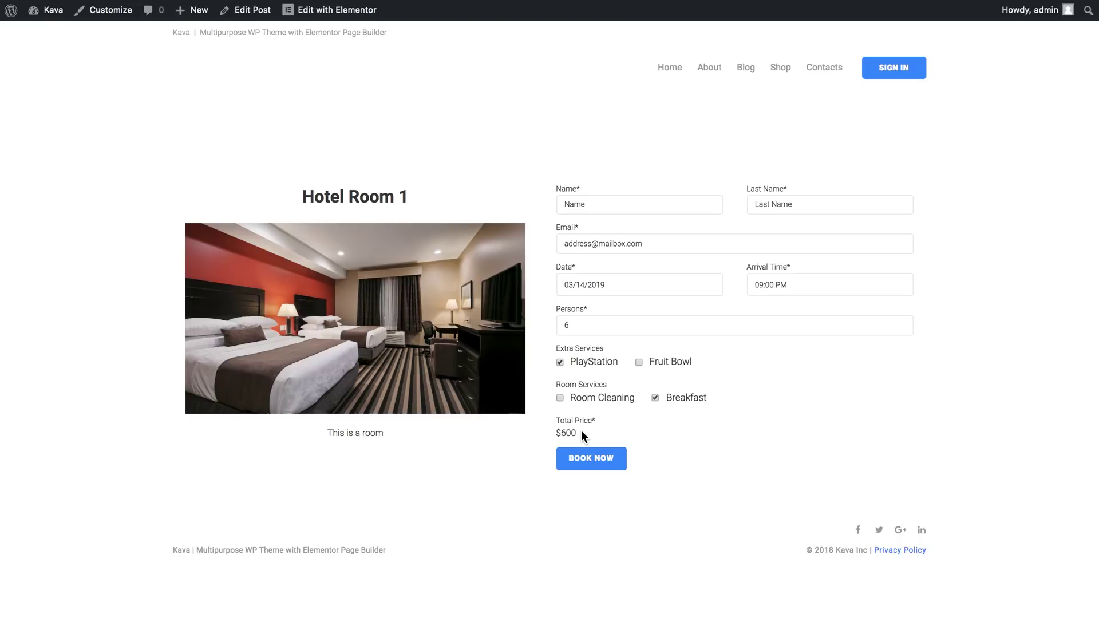
pyautogui.click(585, 463)
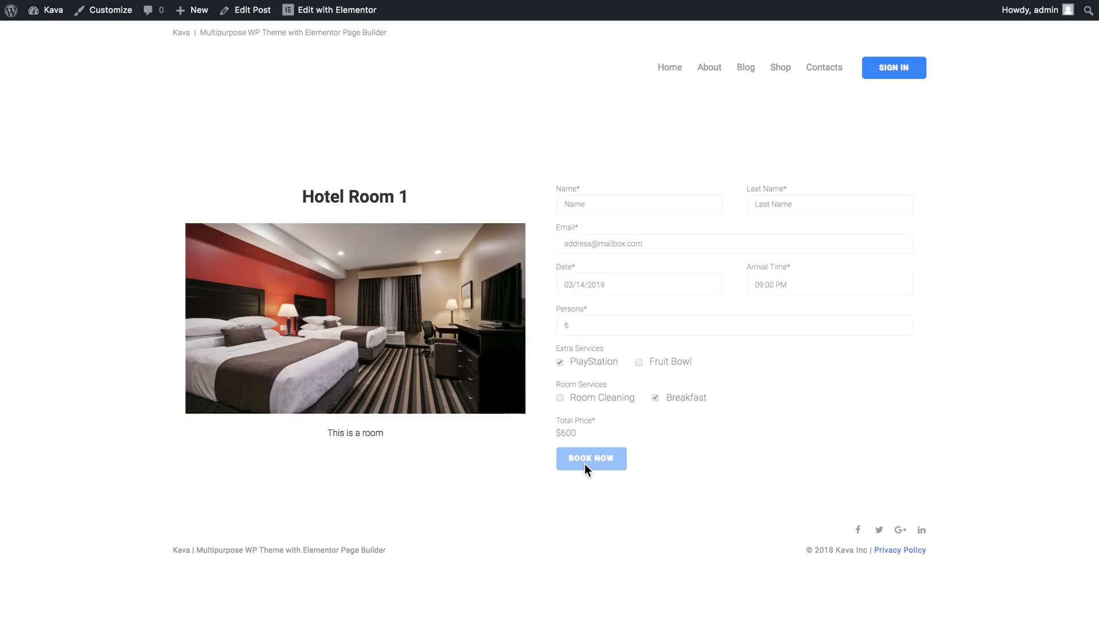
pyautogui.scroll(-1, 587, 470)
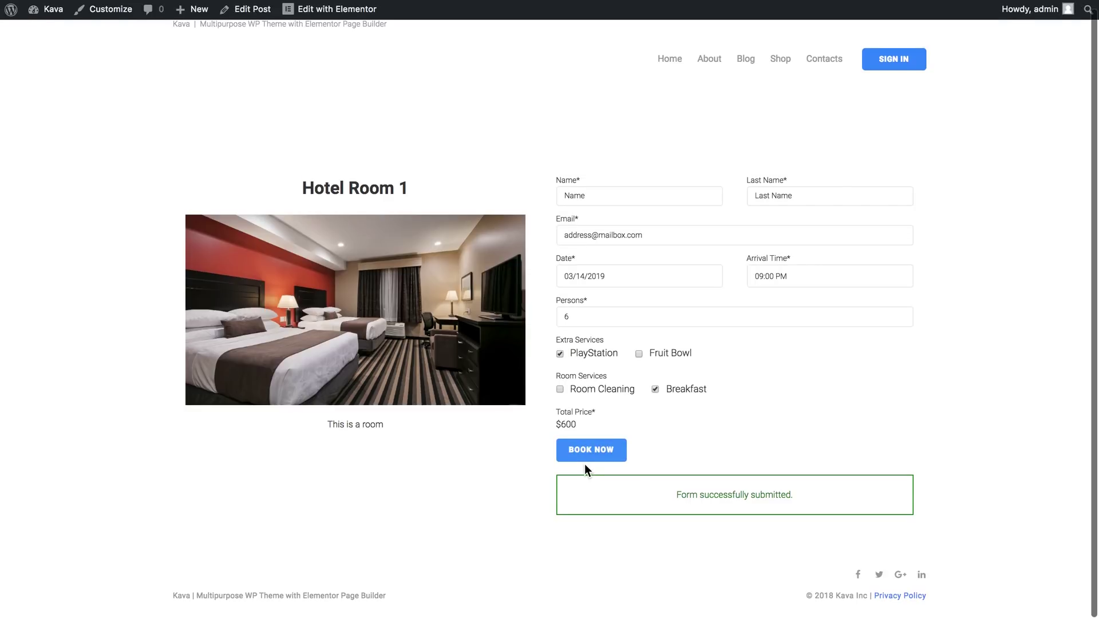